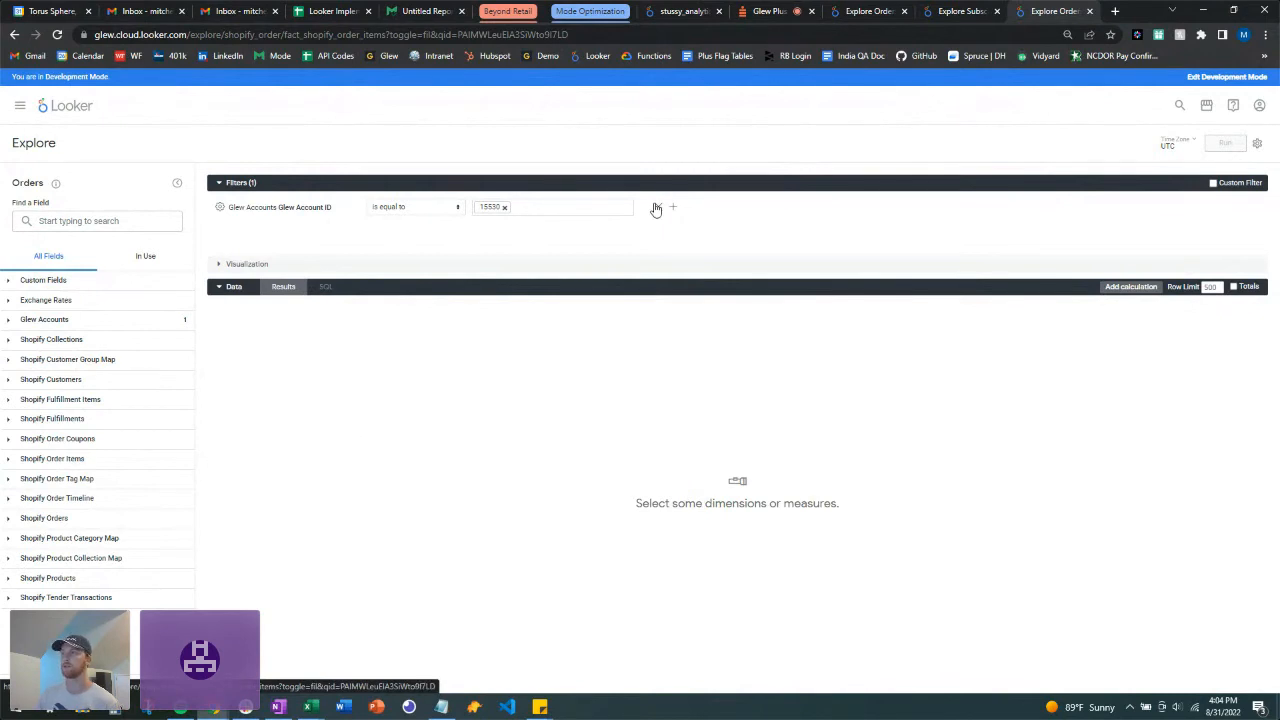
Step: Collapse the account ID filter to a summary, search explores for 'shop', then return to Orders
left_click(222, 187)
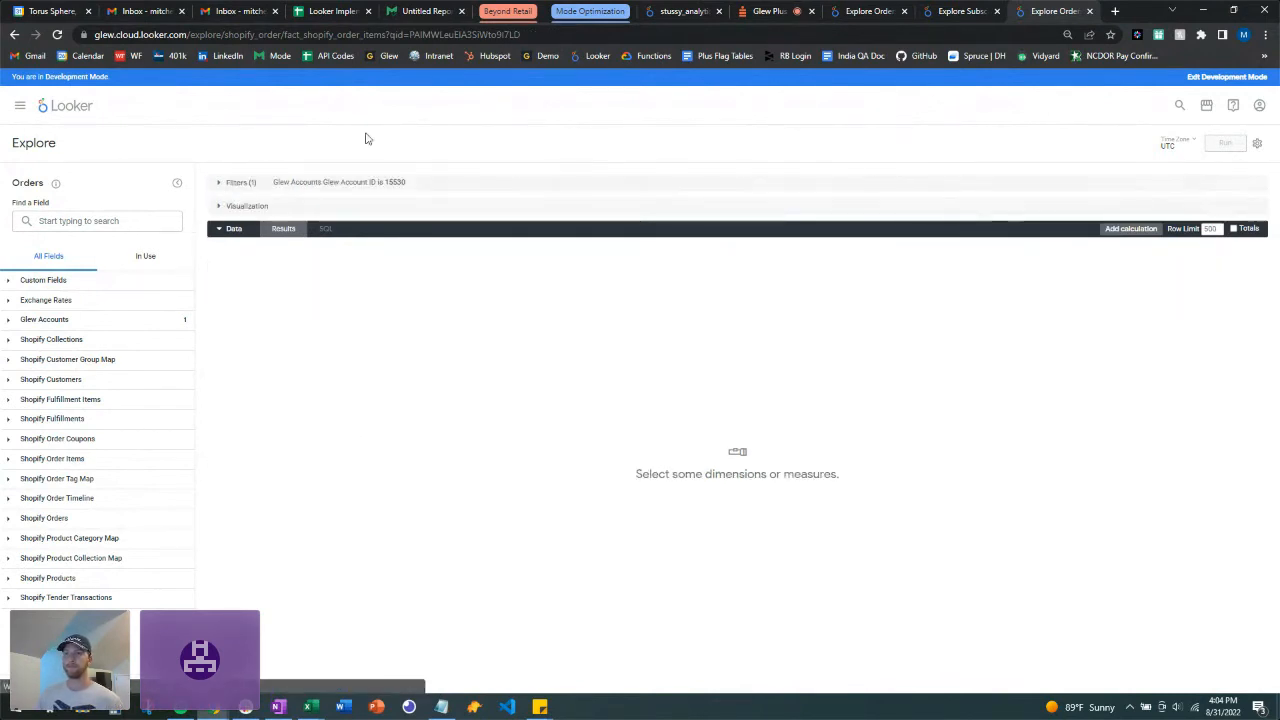
left_click(20, 106)
type("shop")
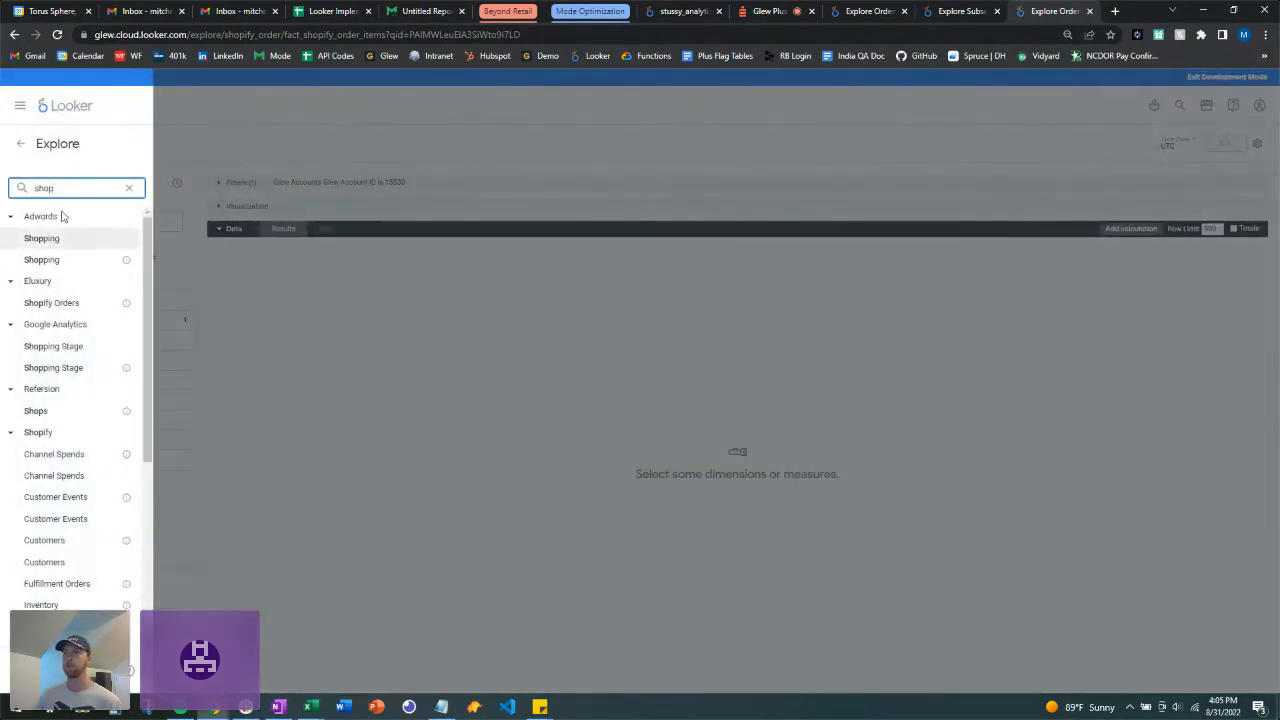
scroll(50, 390, "down", 3)
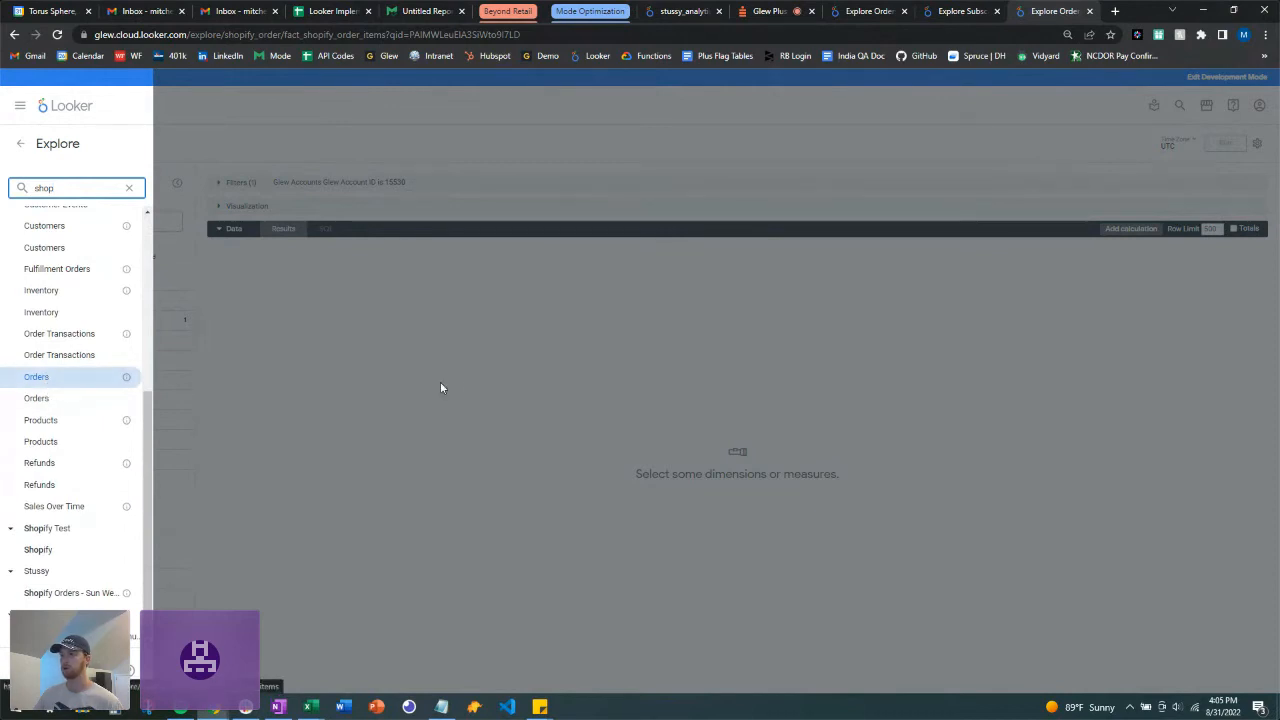
left_click(466, 388)
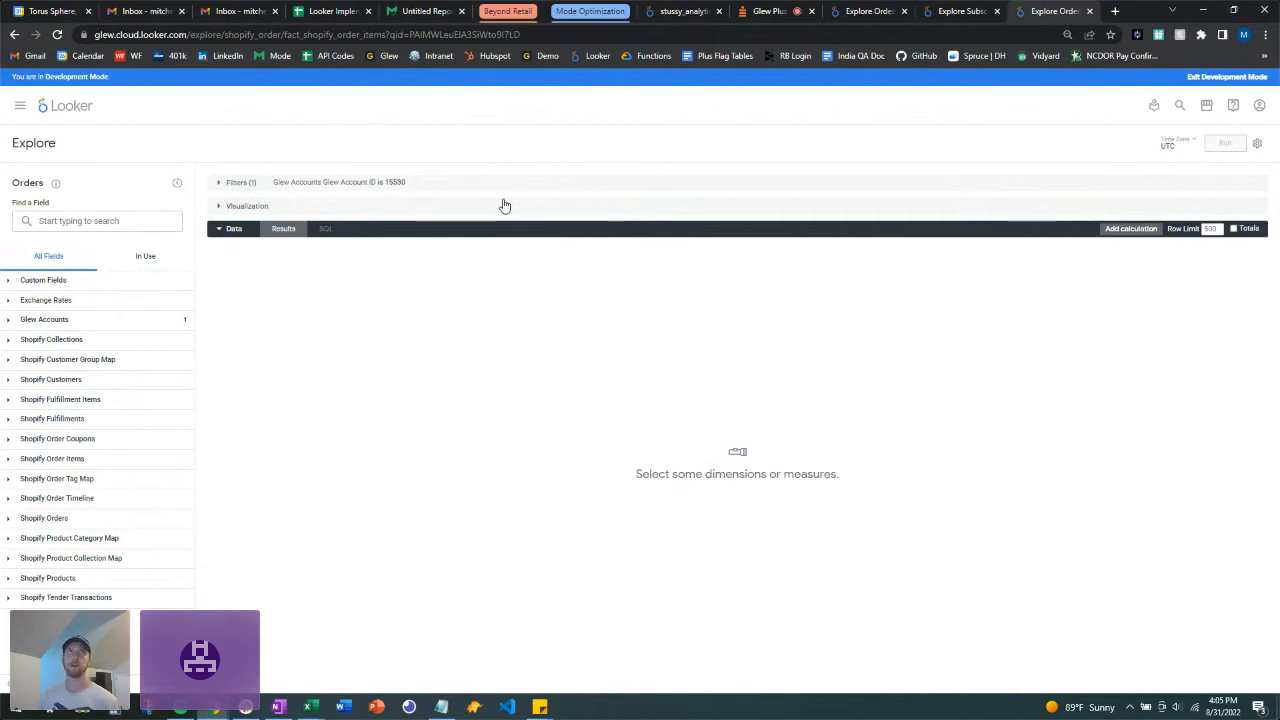
Step: Expand the Shopify Orders view and browse through its fields
left_click(8, 519)
scroll(97, 436, "down", 3)
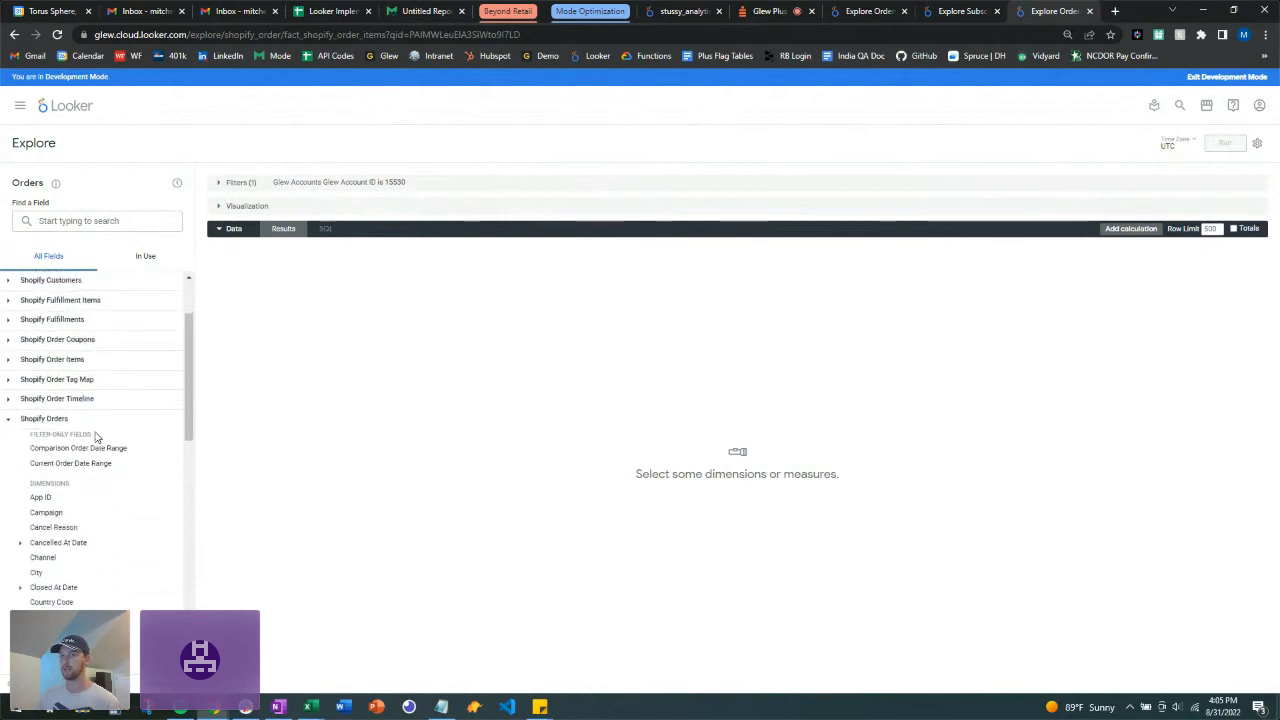
scroll(97, 436, "down", 3)
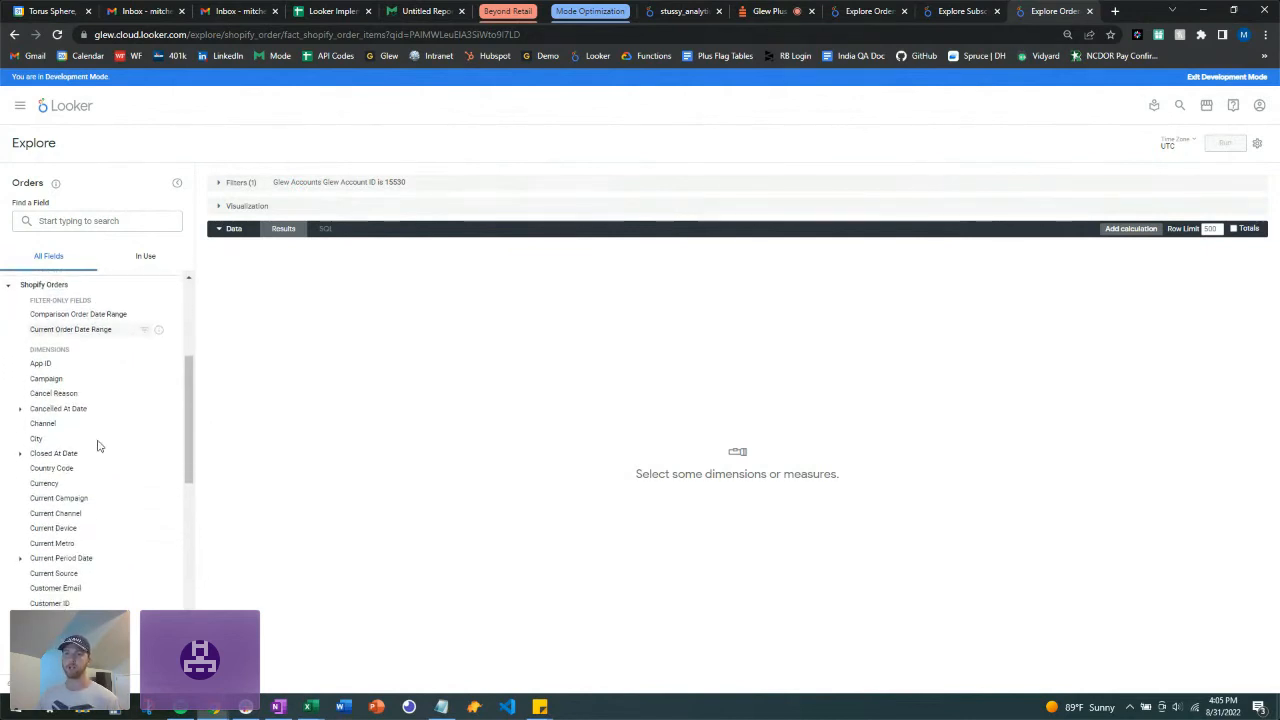
scroll(112, 399, "down", 1)
scroll(112, 399, "up", 2)
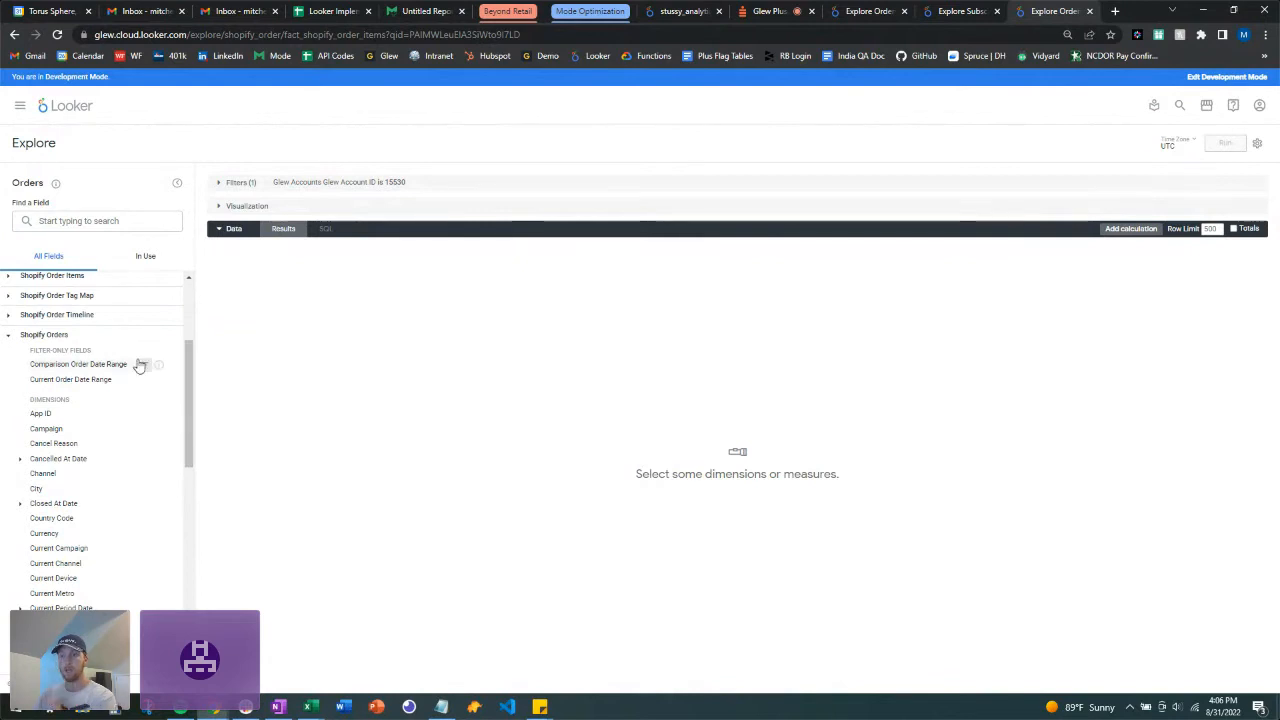
scroll(139, 366, "down", 1)
scroll(134, 363, "down", 2)
scroll(134, 363, "up", 1)
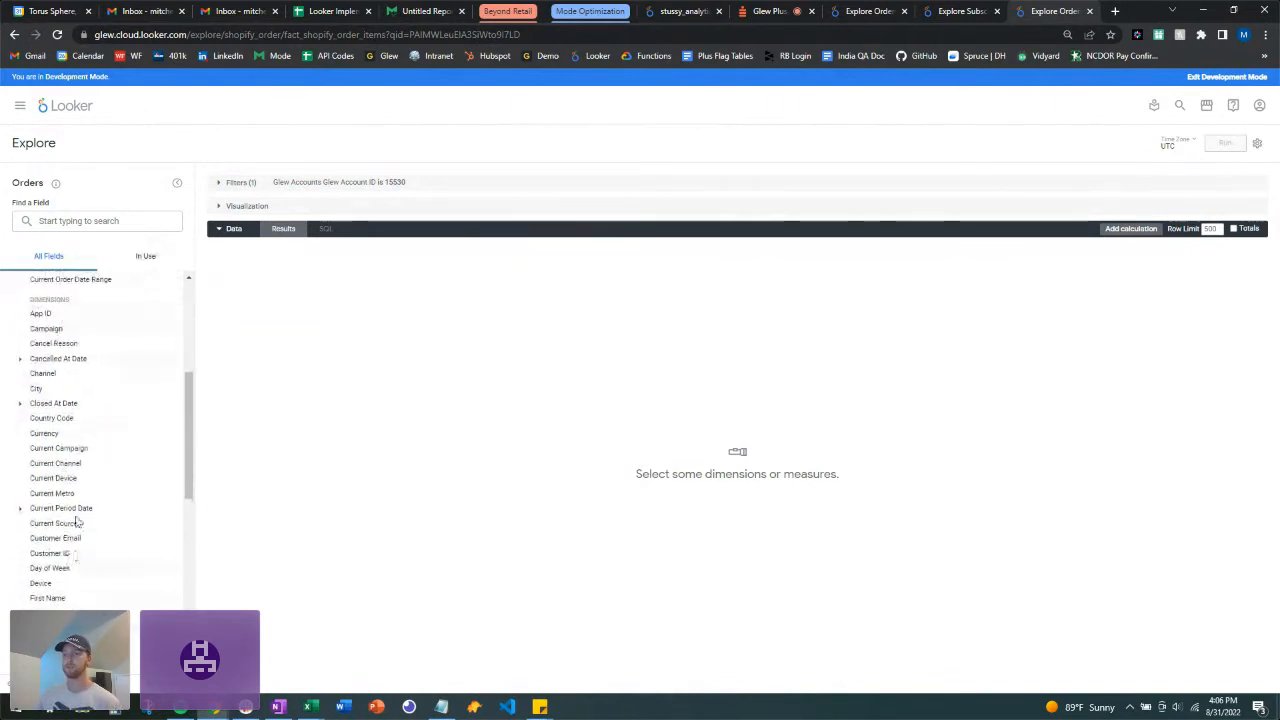
scroll(76, 518, "down", 1)
scroll(76, 518, "down", 8)
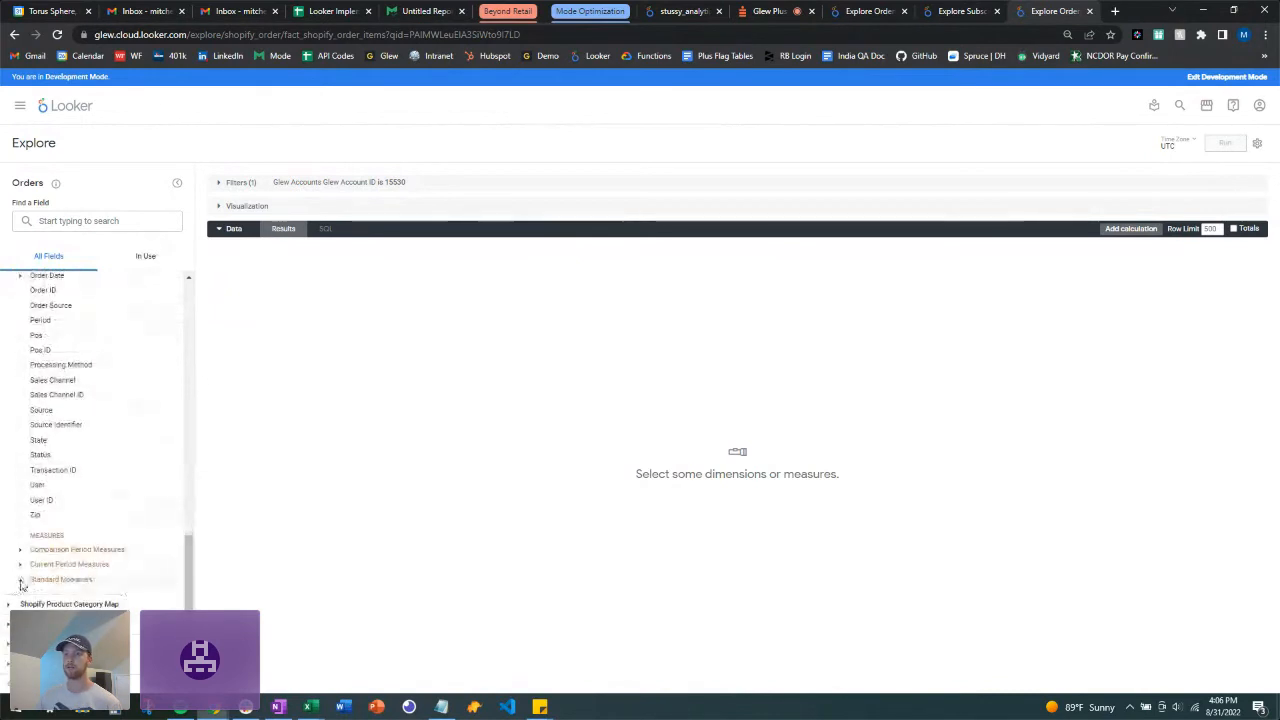
Step: Expand the Standard Measures group within Shopify Orders
left_click(21, 580)
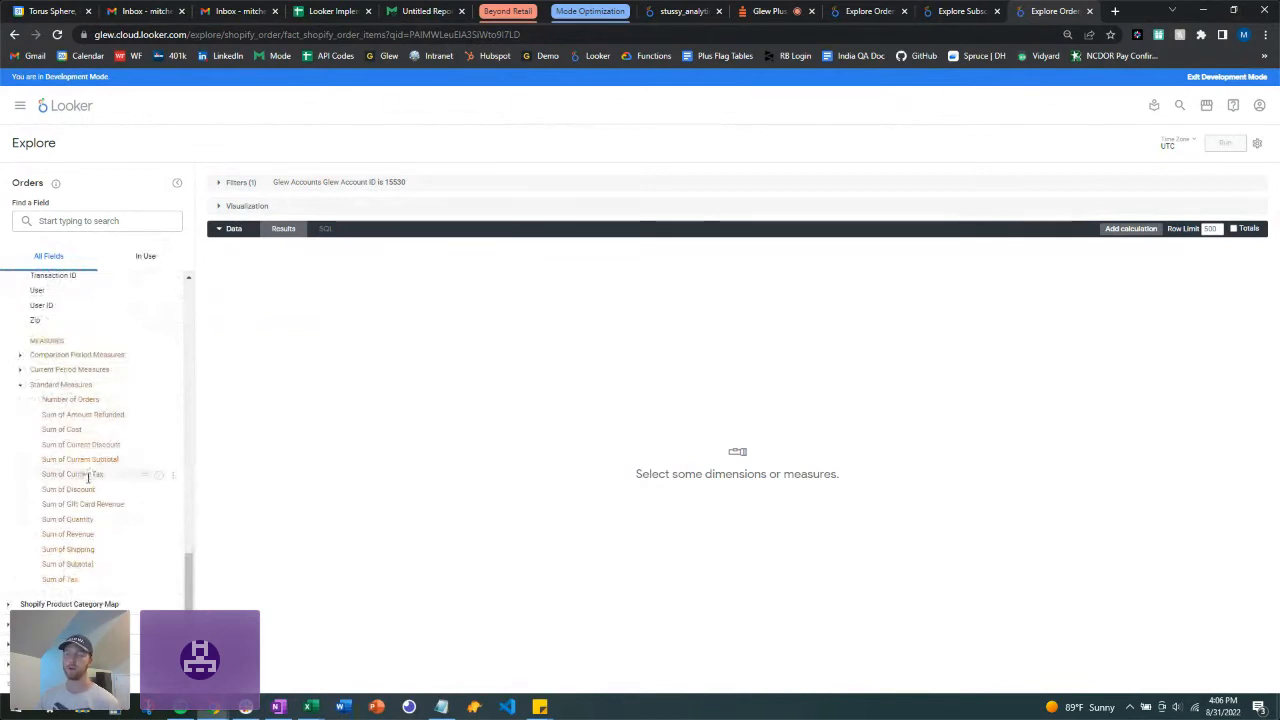
scroll(87, 480, "up", 3)
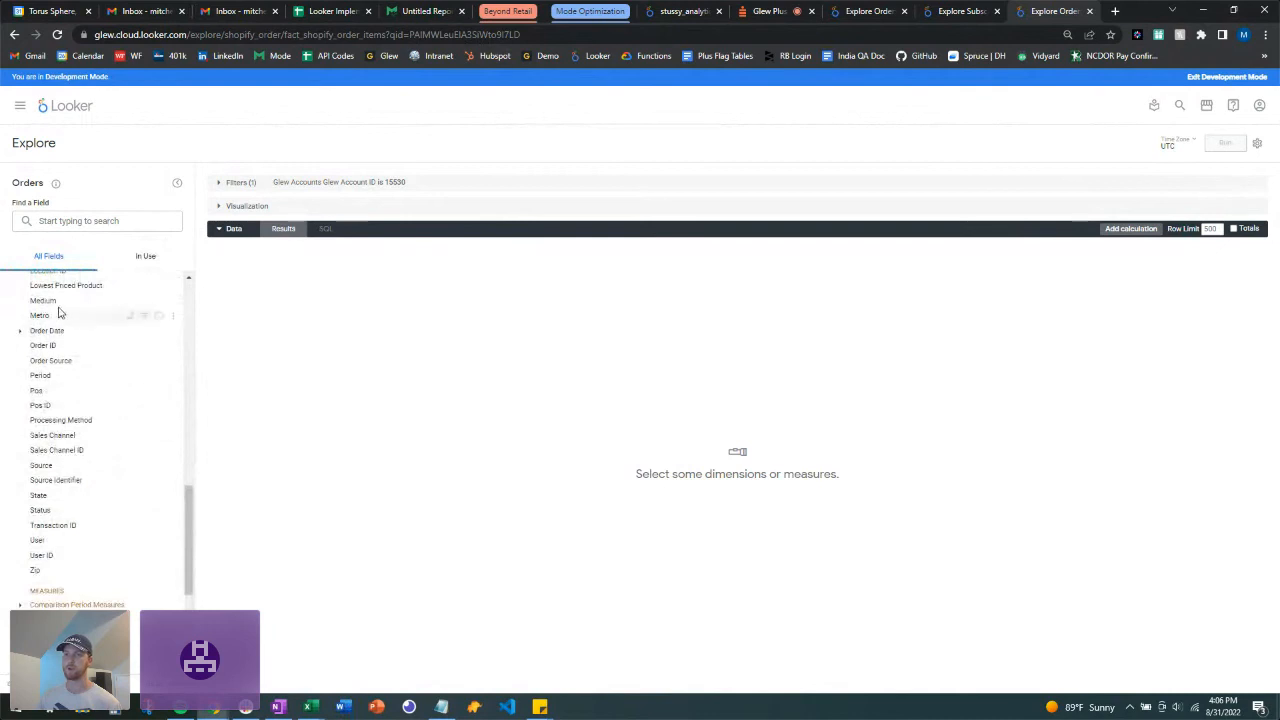
scroll(84, 440, "up", 5)
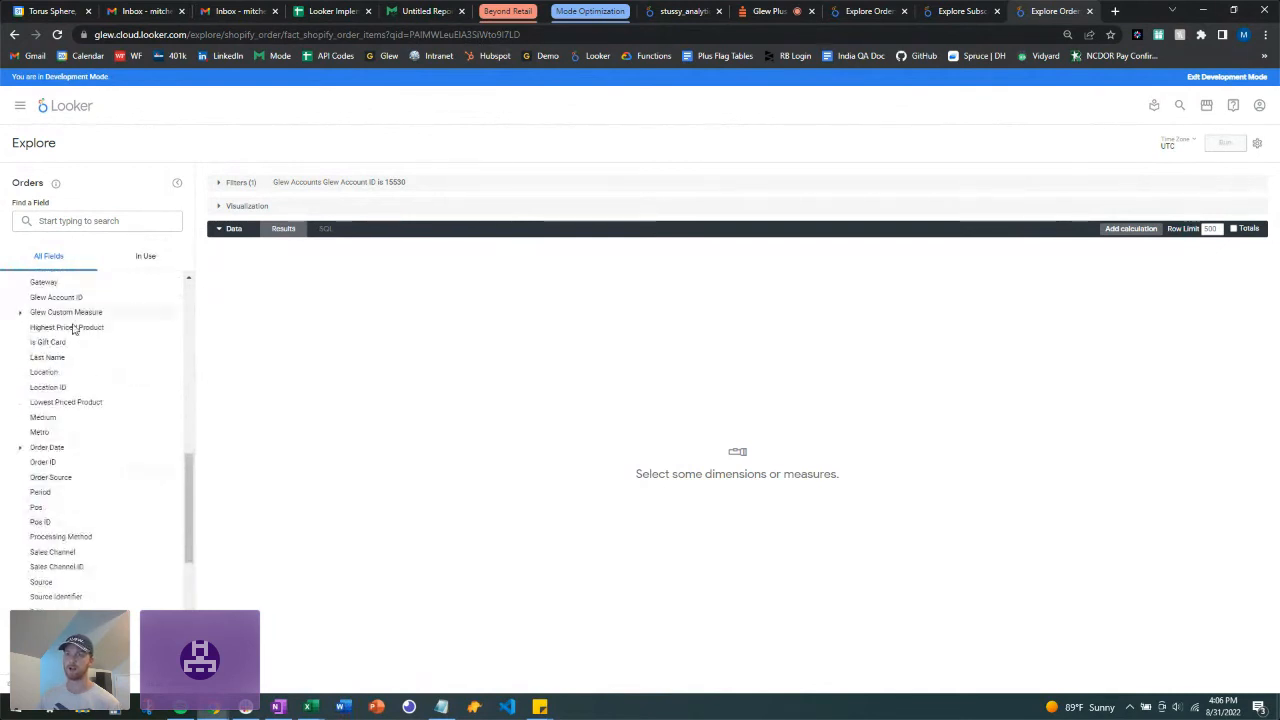
scroll(88, 400, "up", 3)
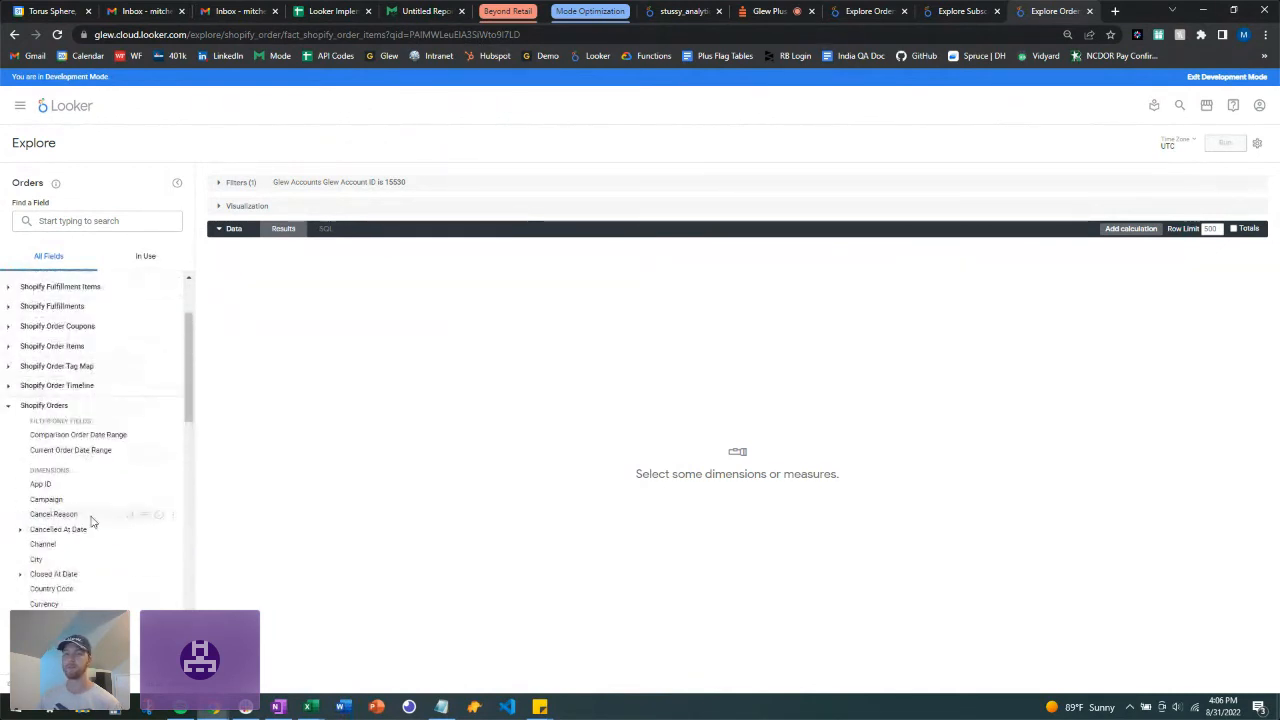
scroll(94, 519, "down", 3)
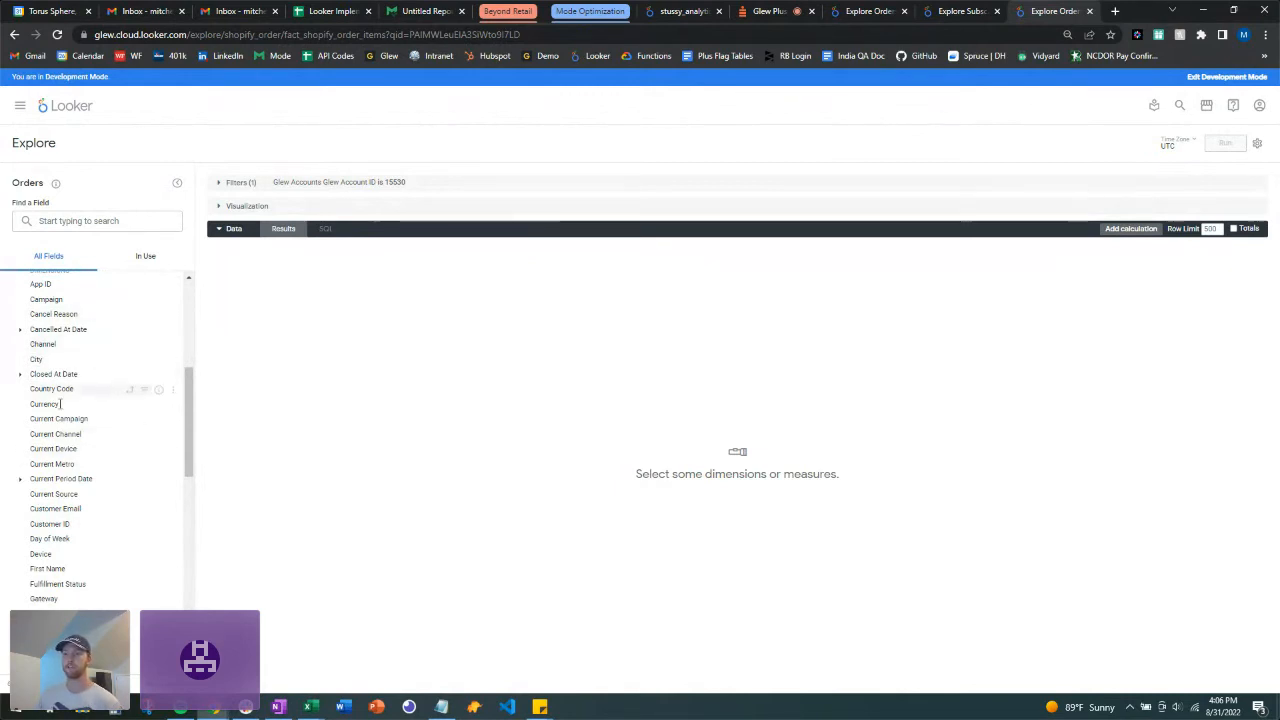
Step: Add the Shopify Orders Channel dimension and the Sum of Quantity measure to the query
left_click(69, 348)
scroll(134, 434, "down", 5)
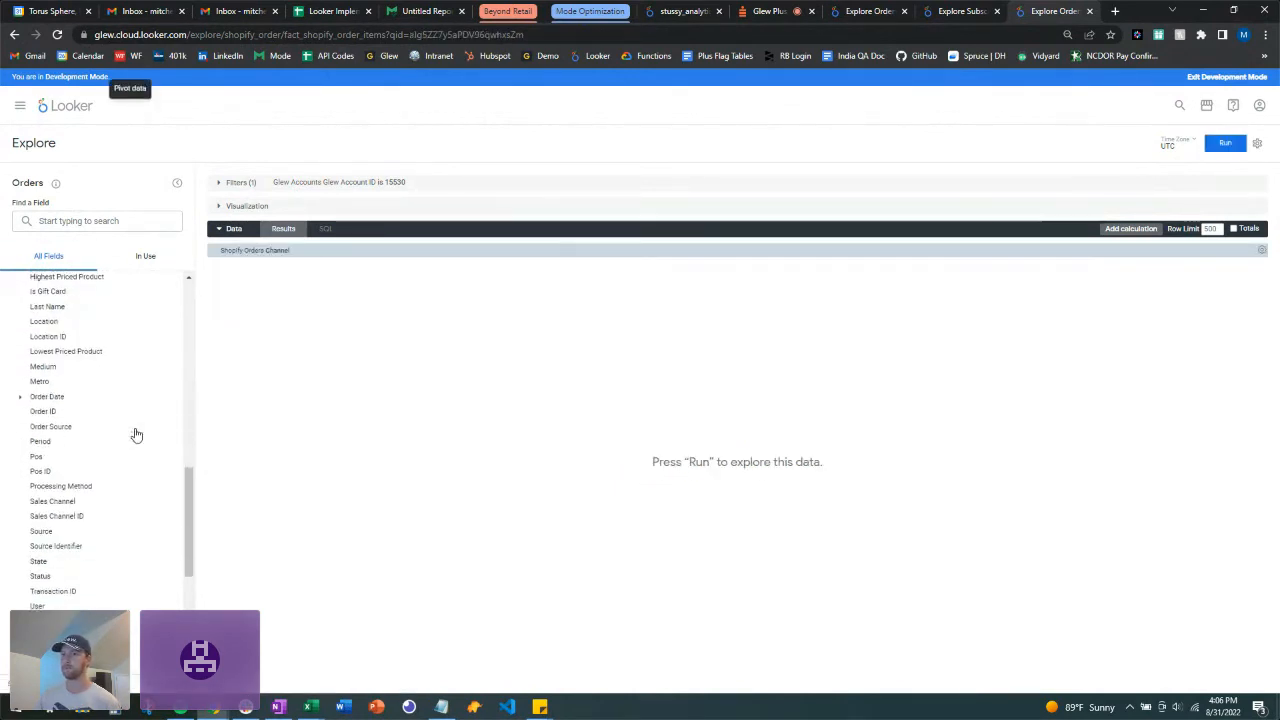
scroll(136, 434, "down", 3)
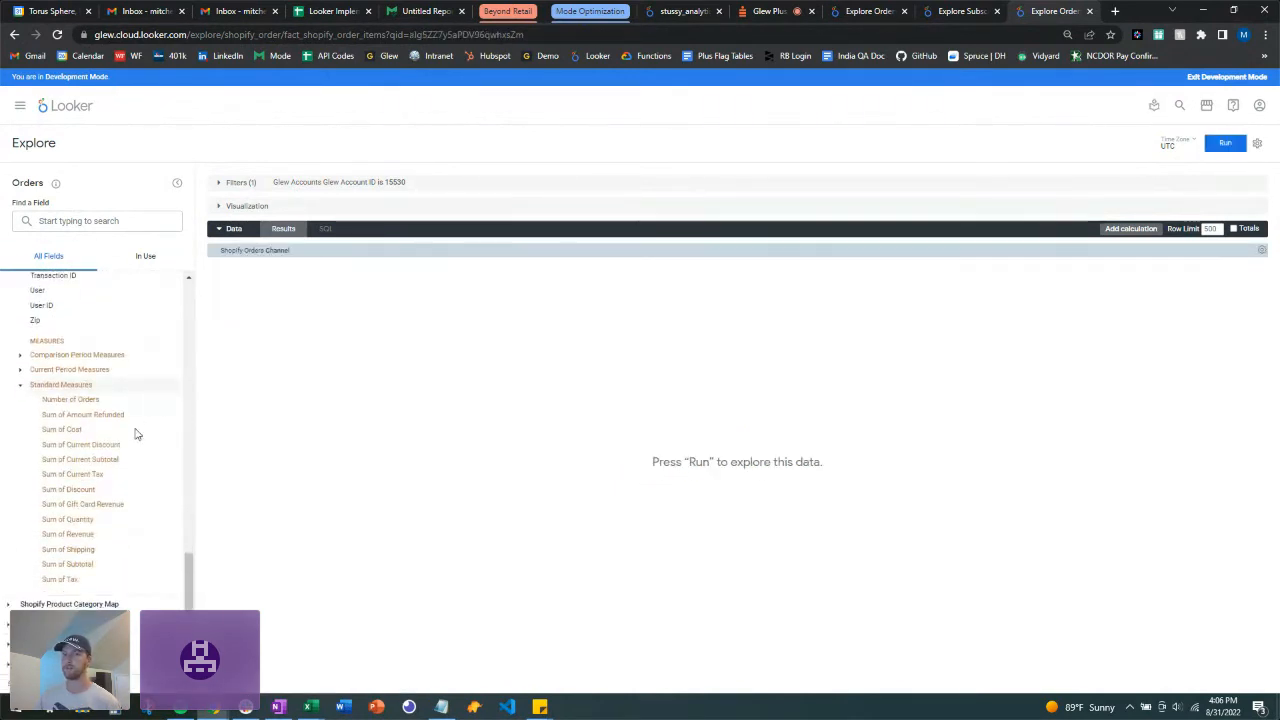
left_click(104, 520)
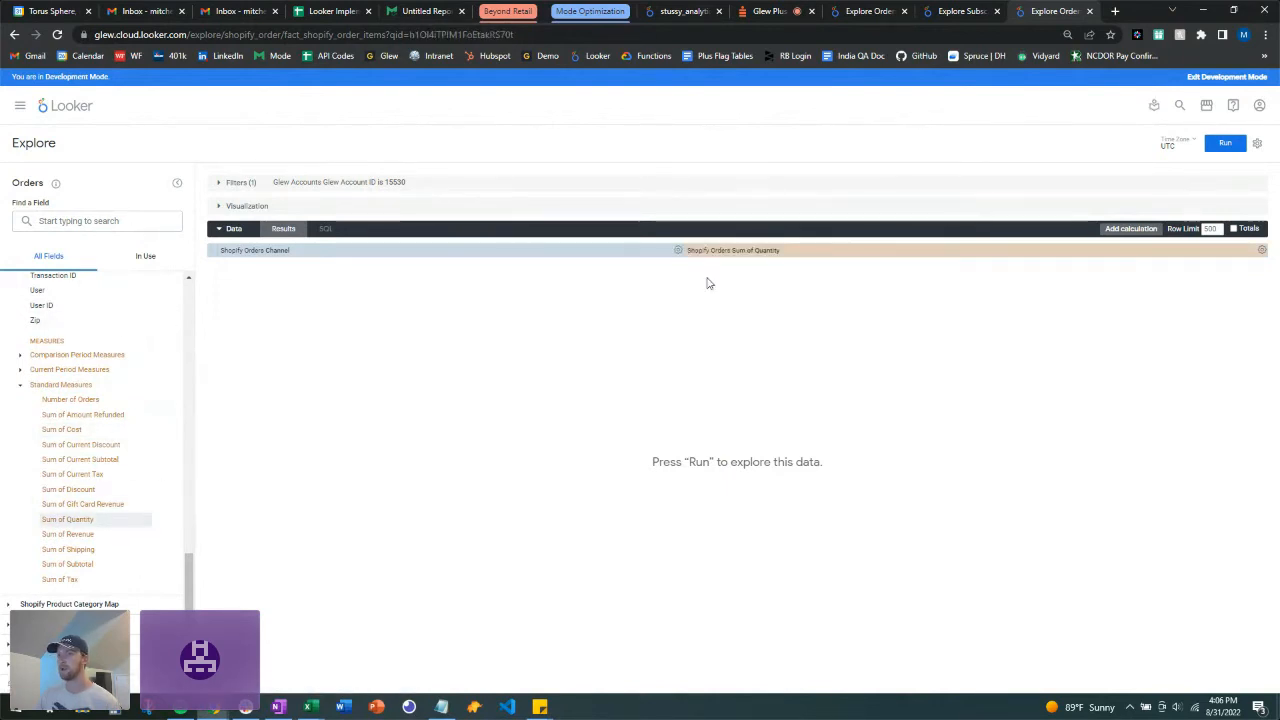
Step: Collapse Standard Measures and expand the Order Date timeframe fields
left_click(20, 385)
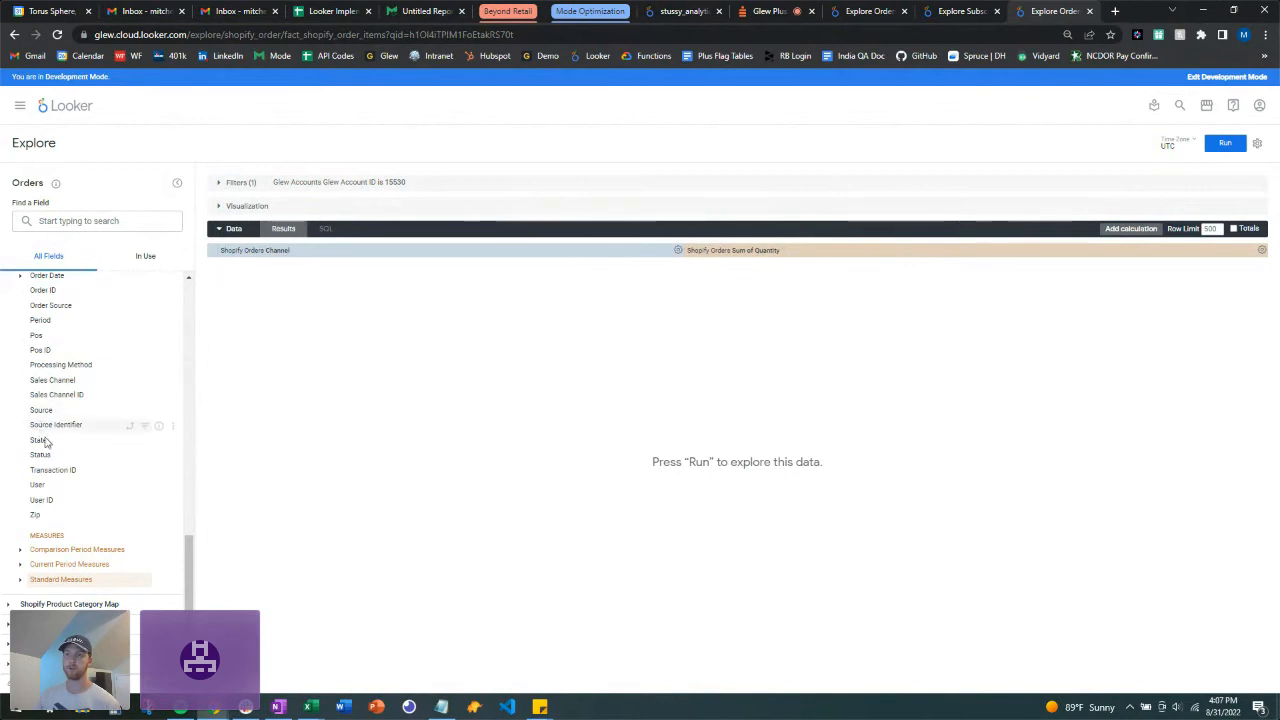
scroll(76, 451, "up", 1)
scroll(76, 451, "up", 2)
left_click(21, 394)
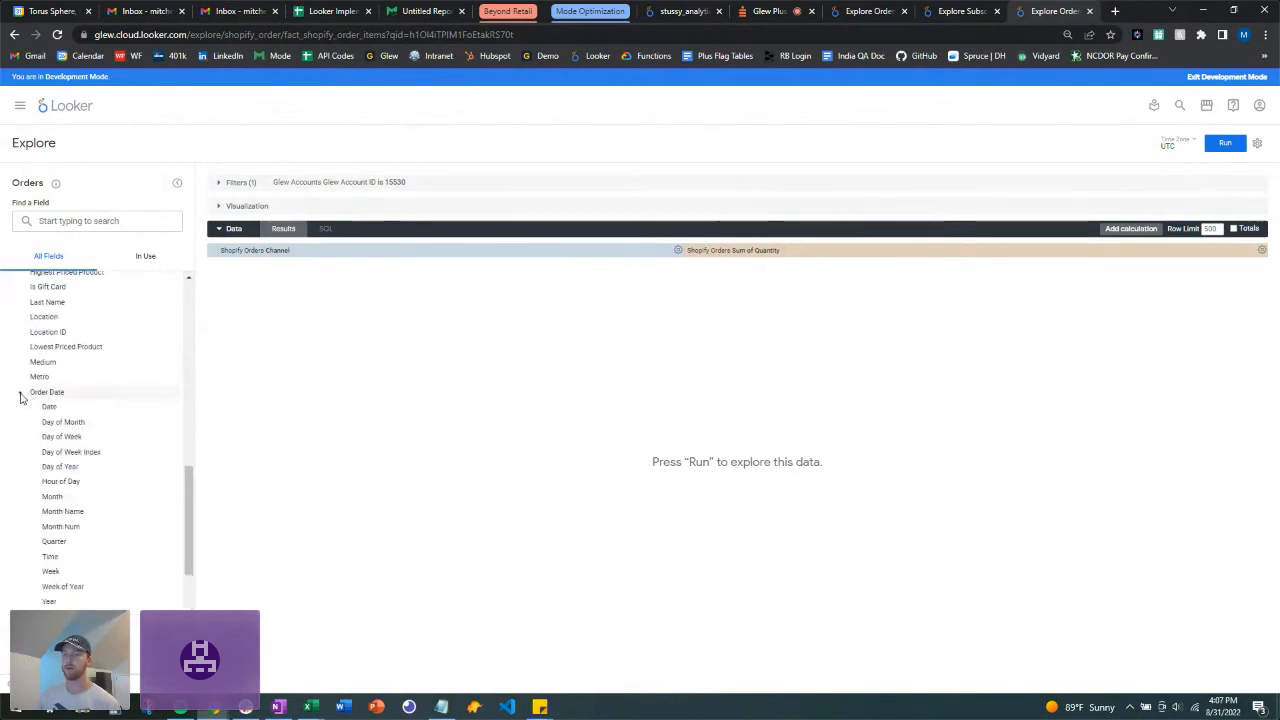
Step: Filter Order Date to the past 12 months and run the query, listing 35 channels
left_click(145, 409)
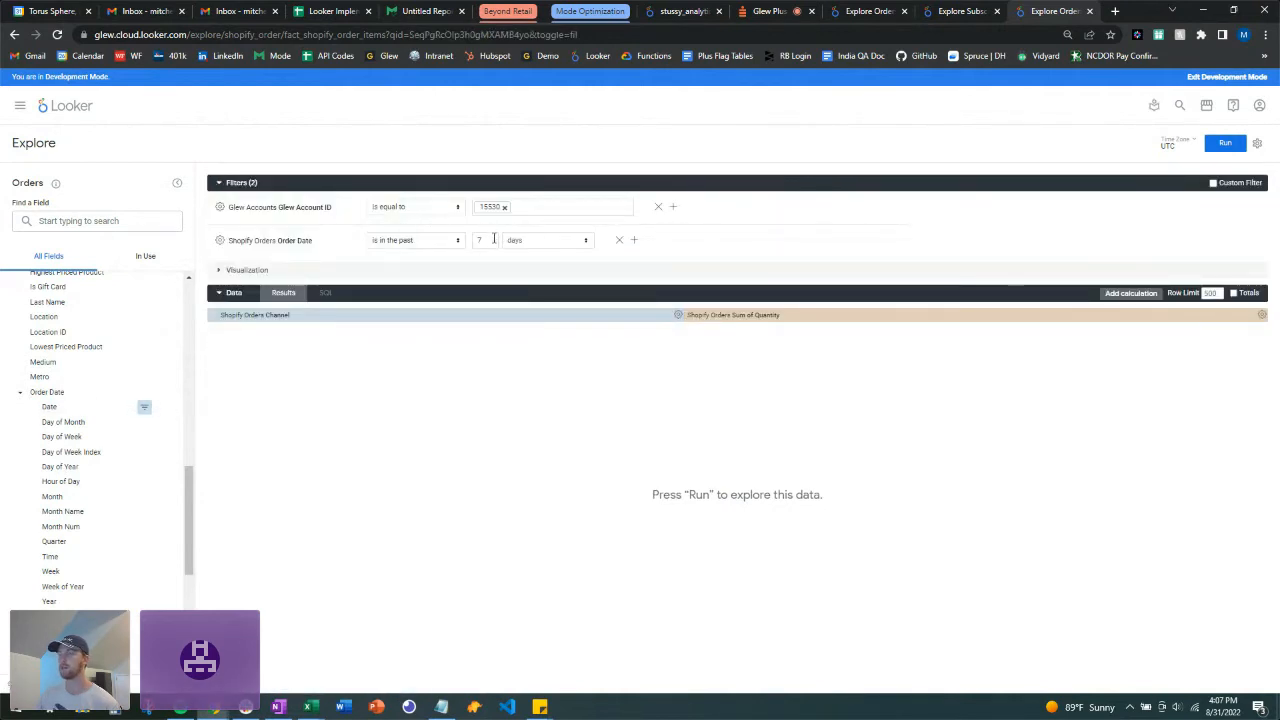
left_click(442, 241)
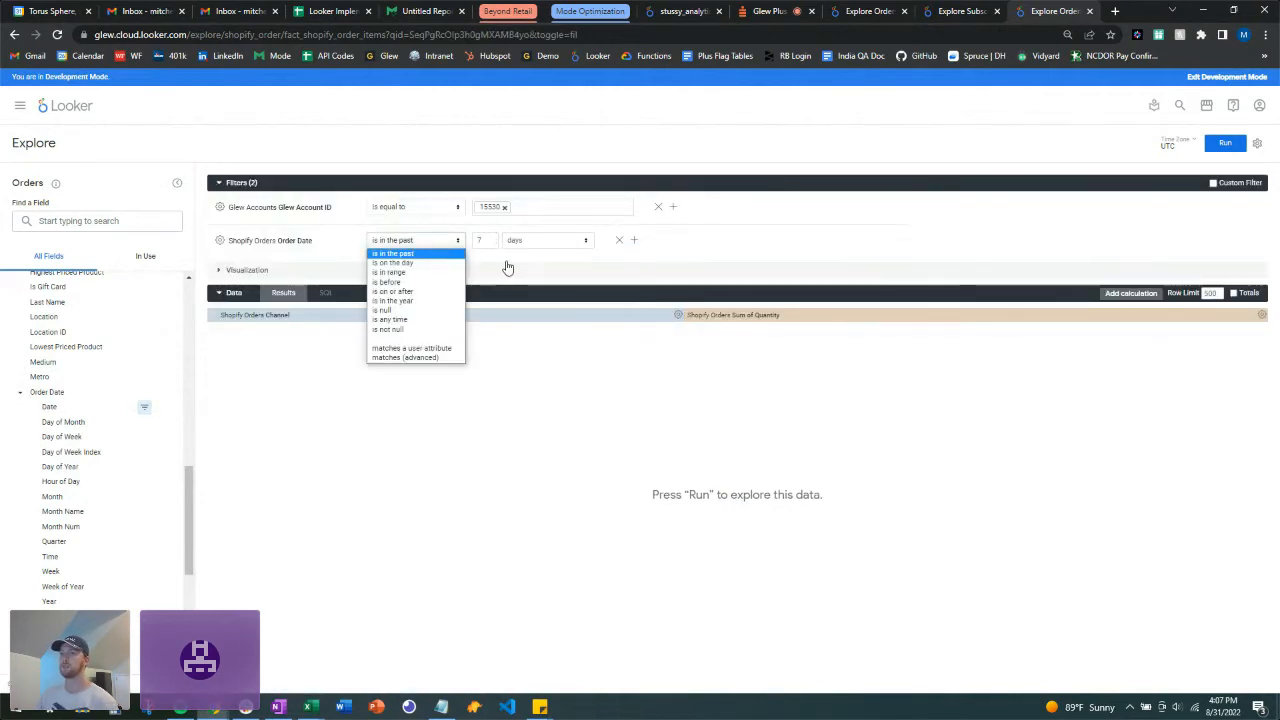
left_click(510, 267)
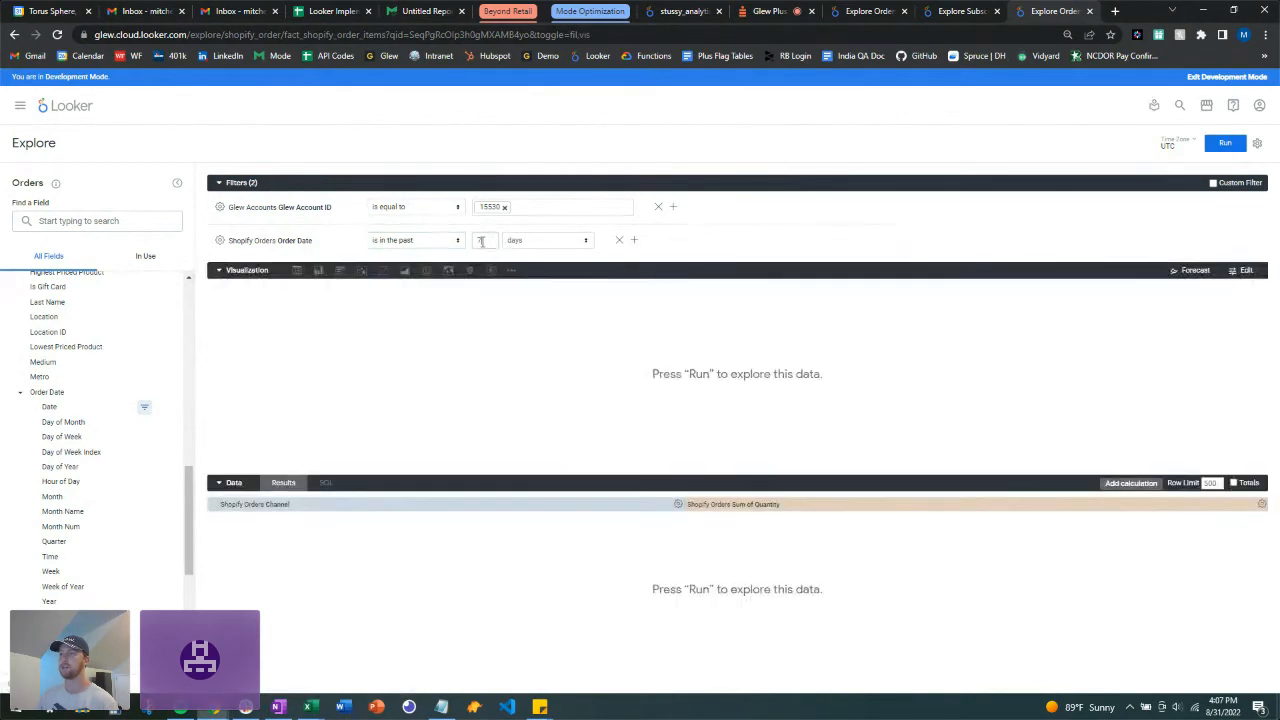
double_click(481, 241)
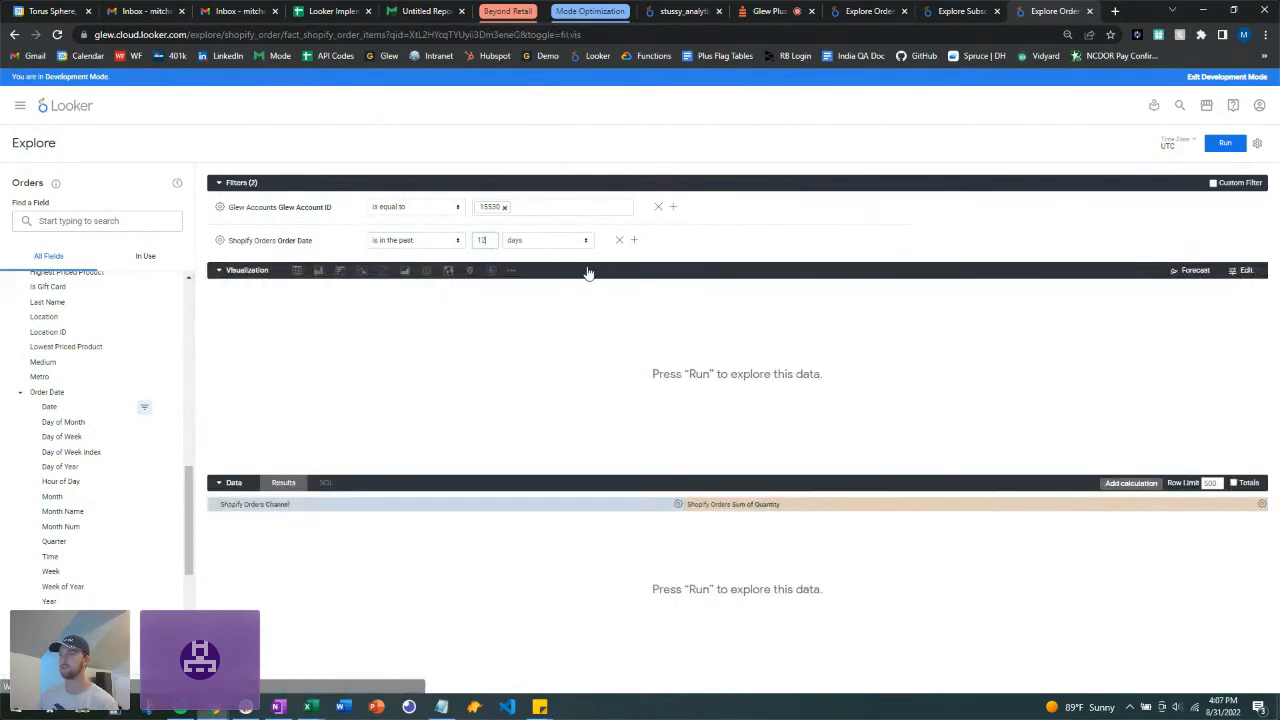
left_click(555, 241)
left_click(549, 300)
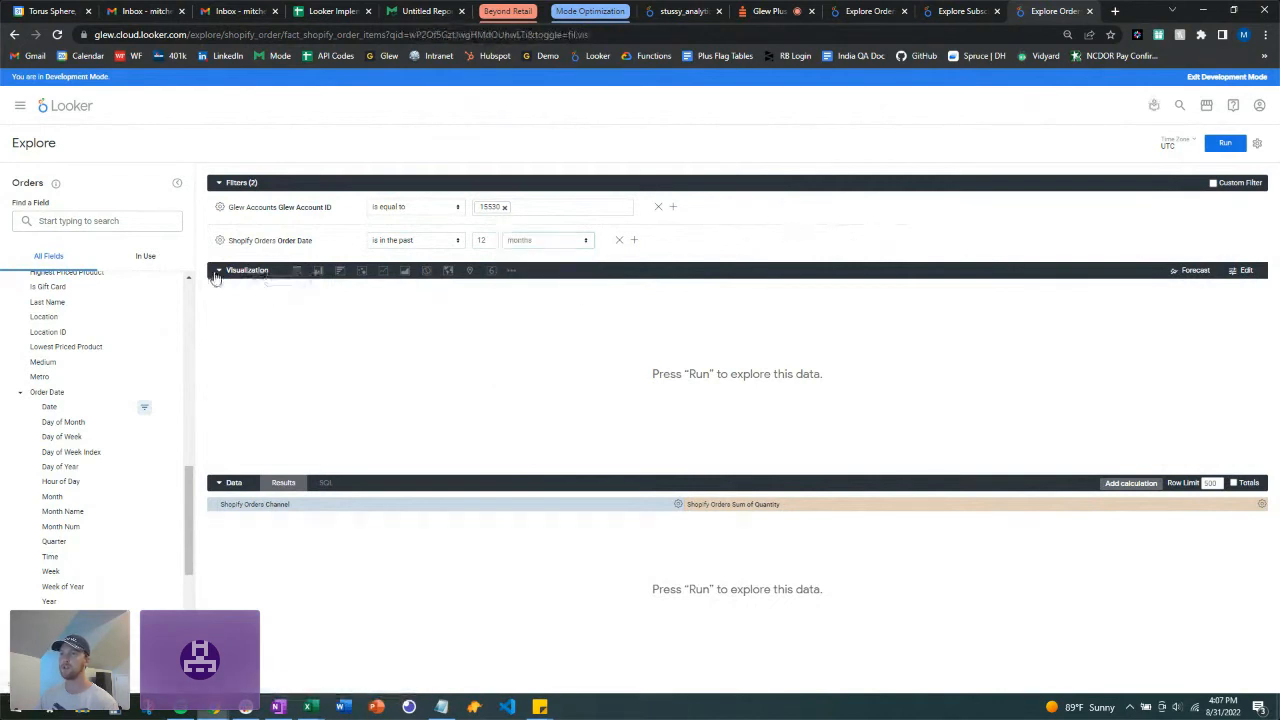
left_click(222, 271)
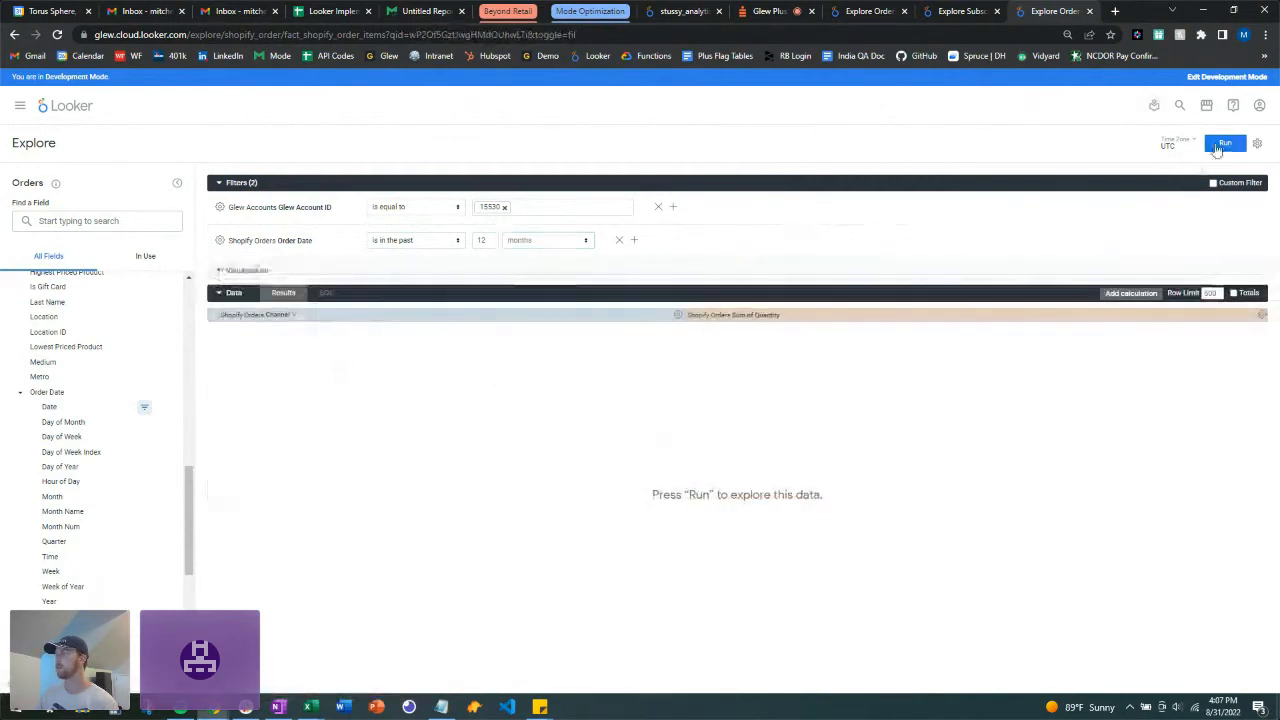
left_click(1224, 144)
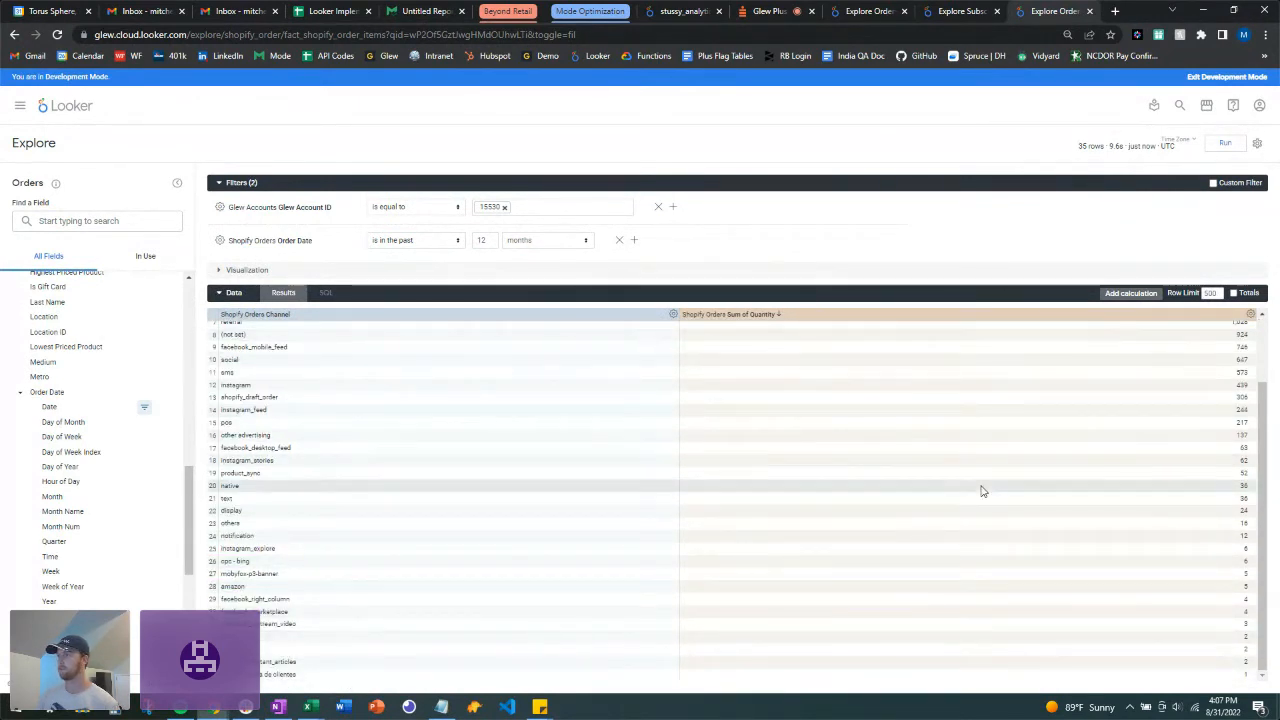
scroll(980, 486, "up", 3)
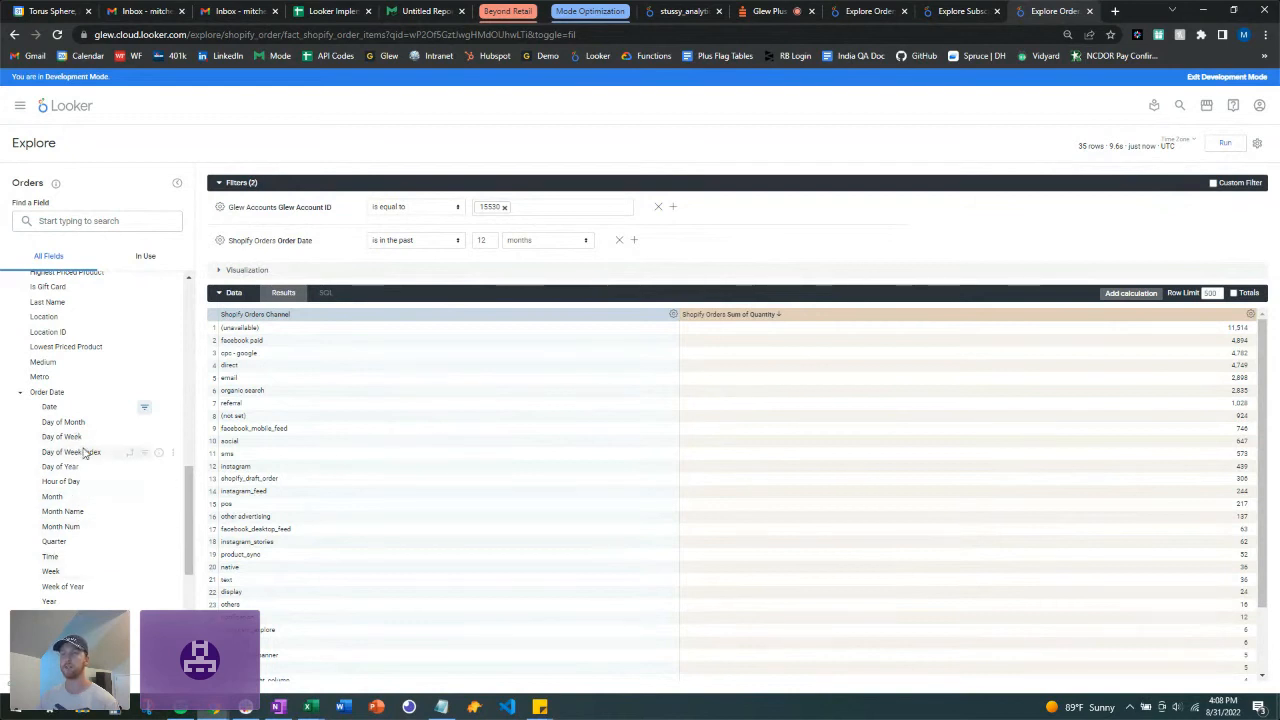
scroll(80, 400, "up", 3)
scroll(72, 348, "up", 2)
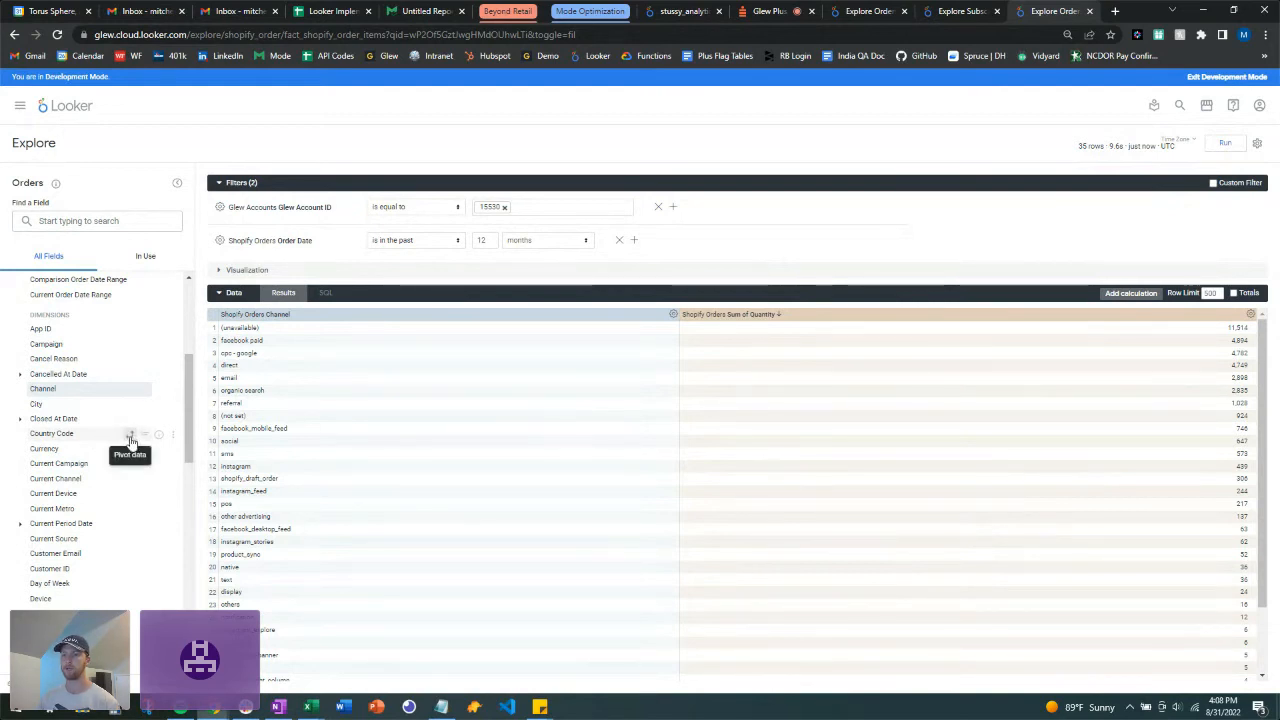
scroll(110, 440, "down", 6)
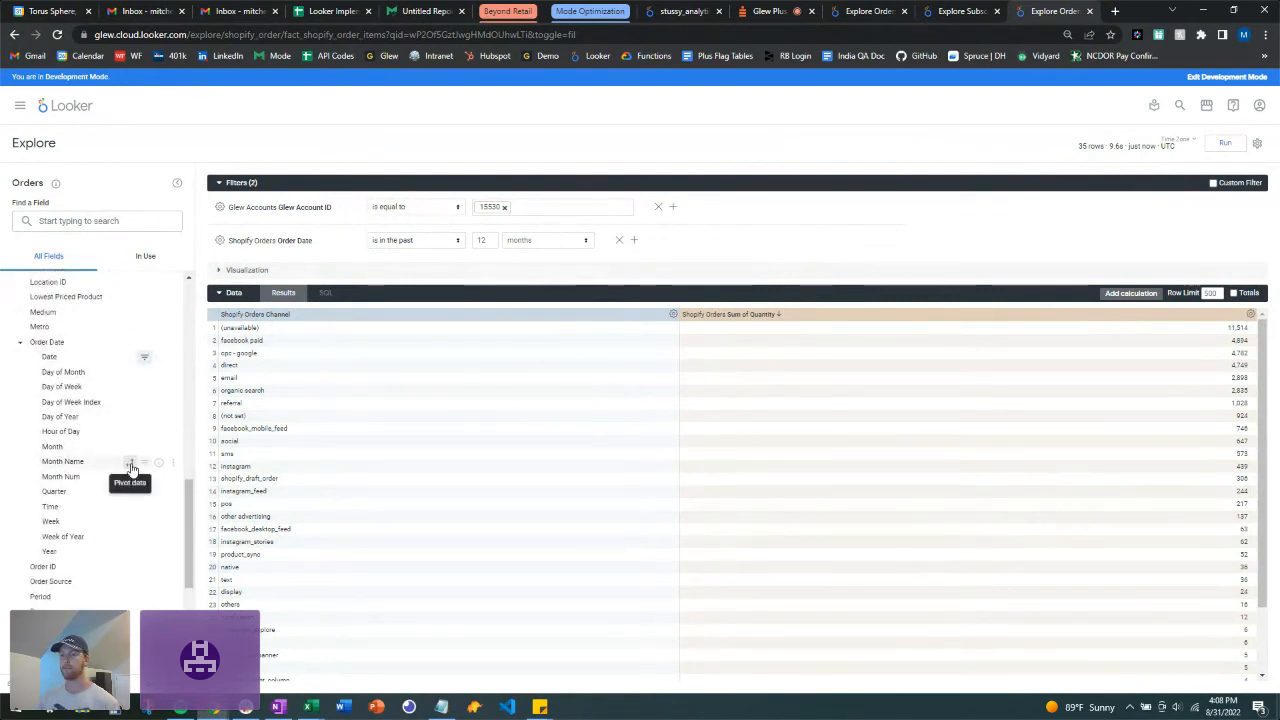
Step: Pivot by Order Date Month Name and run, showing channel quantities January through December
left_click(130, 463)
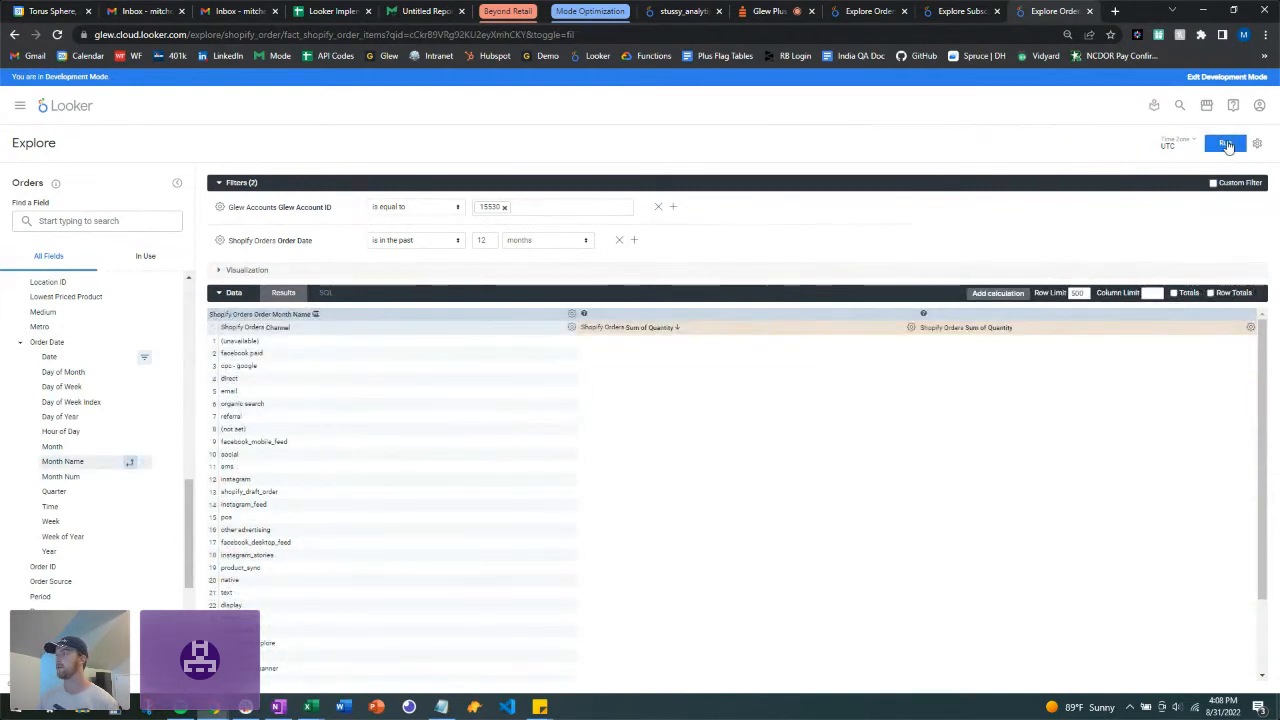
left_click(1226, 145)
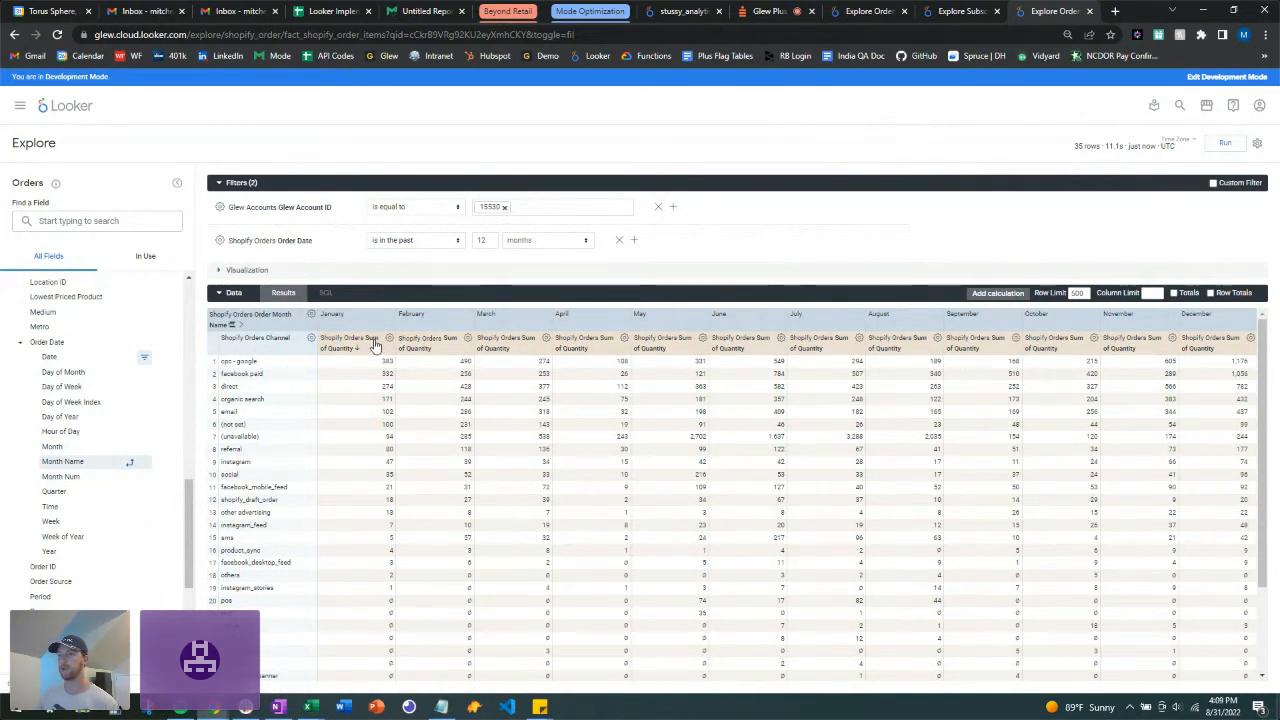
scroll(676, 488, "down", 2)
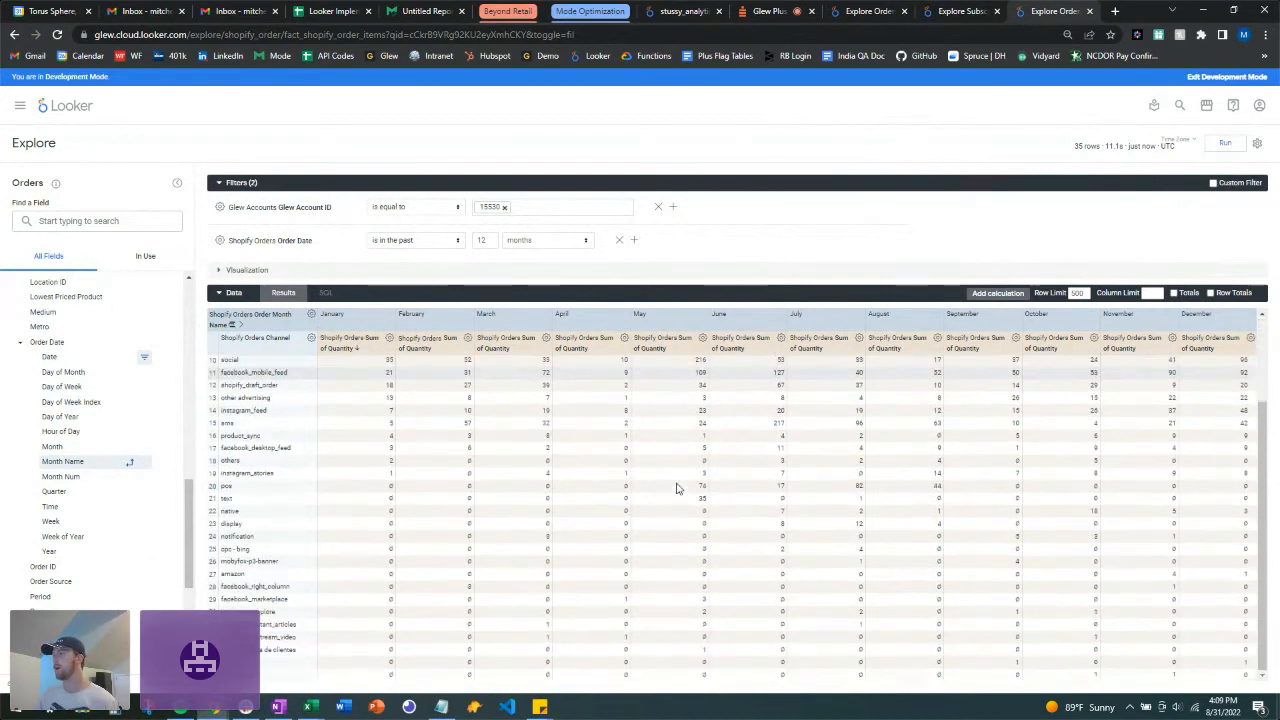
scroll(676, 488, "up", 2)
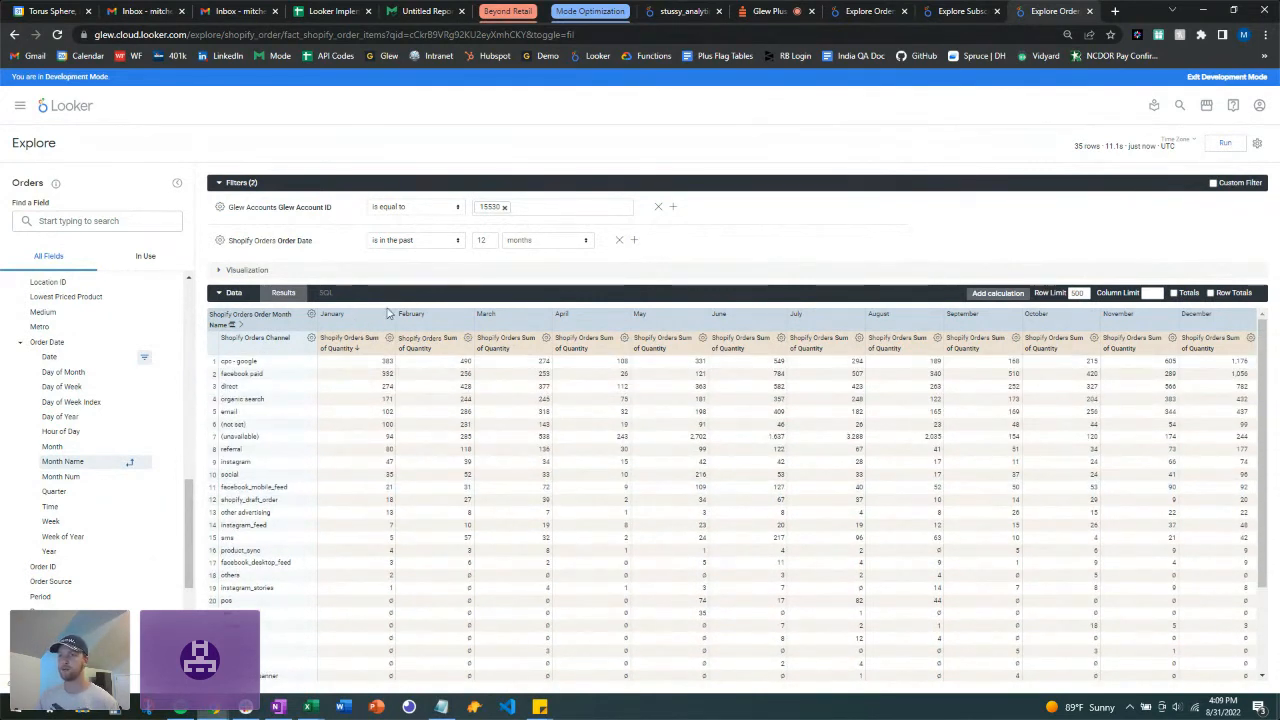
Step: Replace the Month Name pivot with Day of Week and rerun the channel quantities
left_click(130, 465)
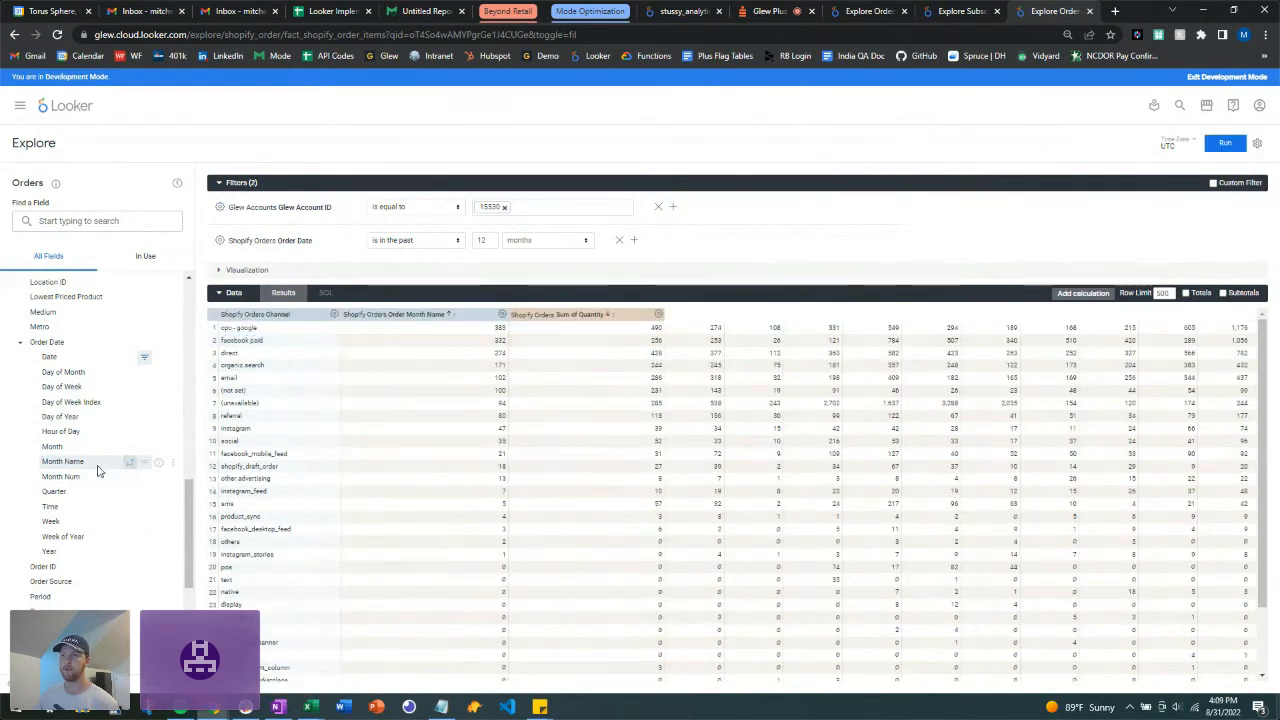
left_click(21, 344)
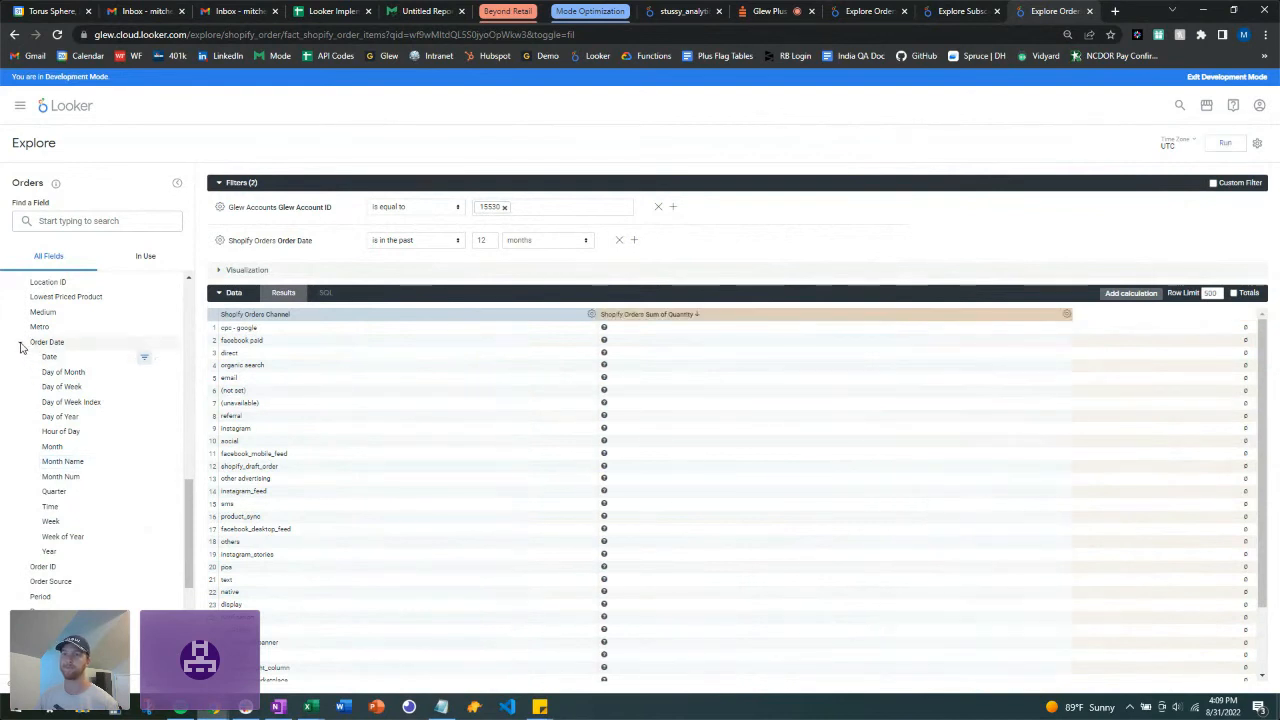
scroll(120, 420, "up", 5)
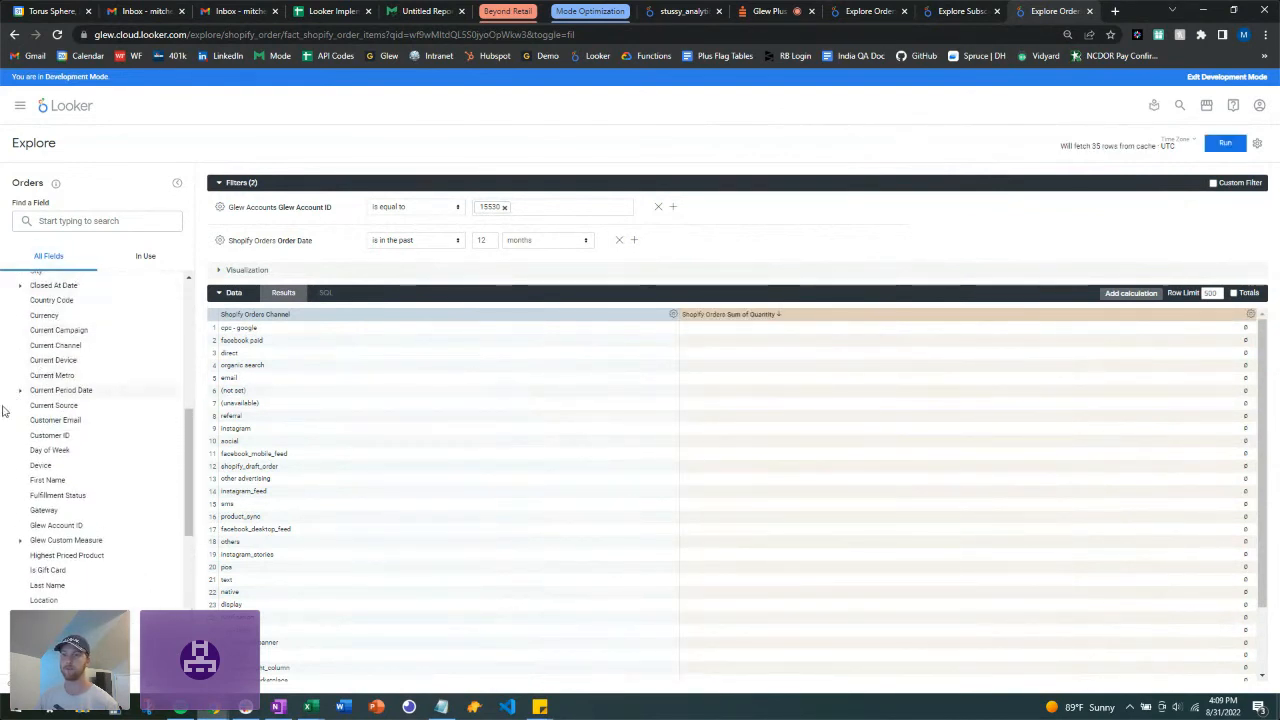
left_click(129, 455)
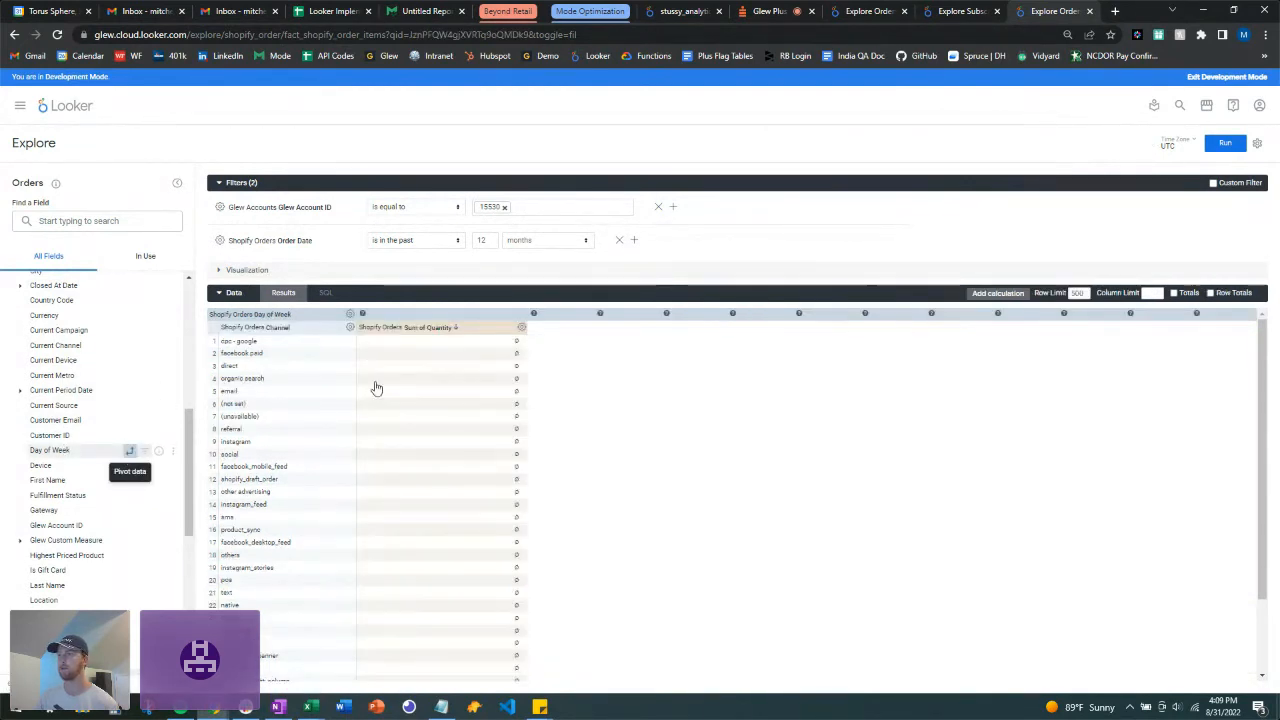
left_click(1226, 145)
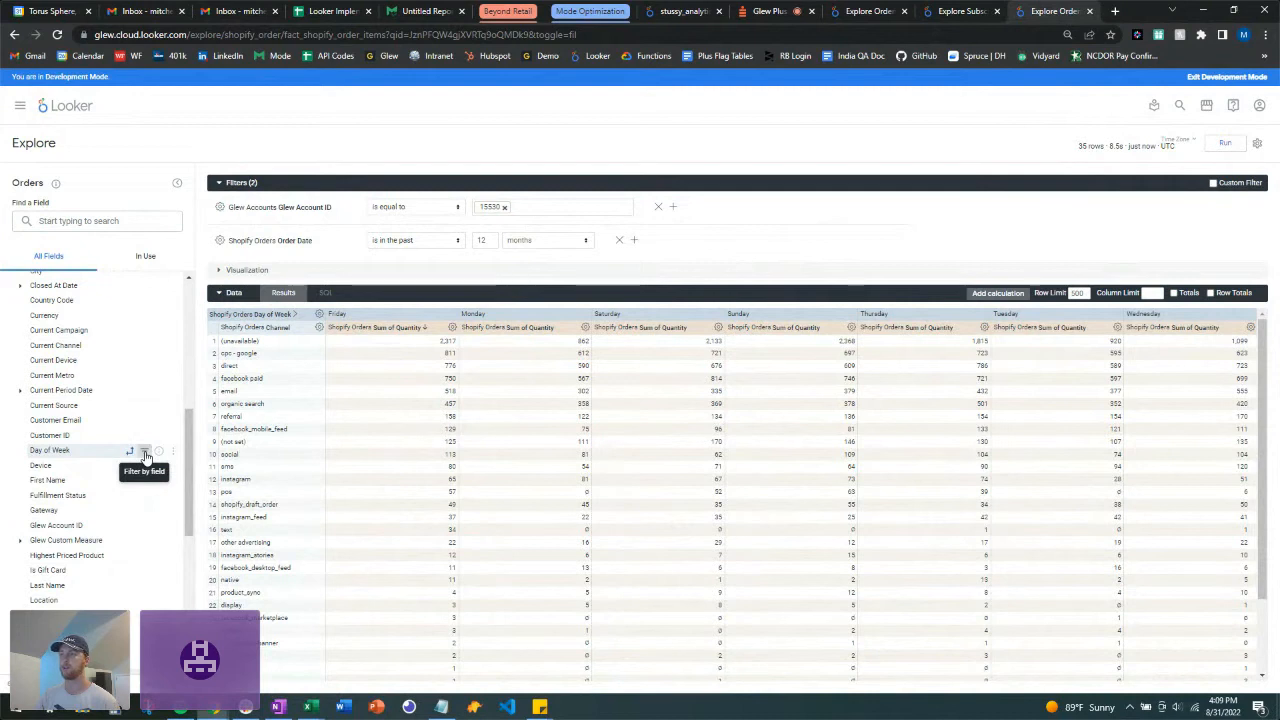
Step: Filter Day of Week to Friday, Saturday and Sunday and rerun, giving 31 channel rows
left_click(145, 455)
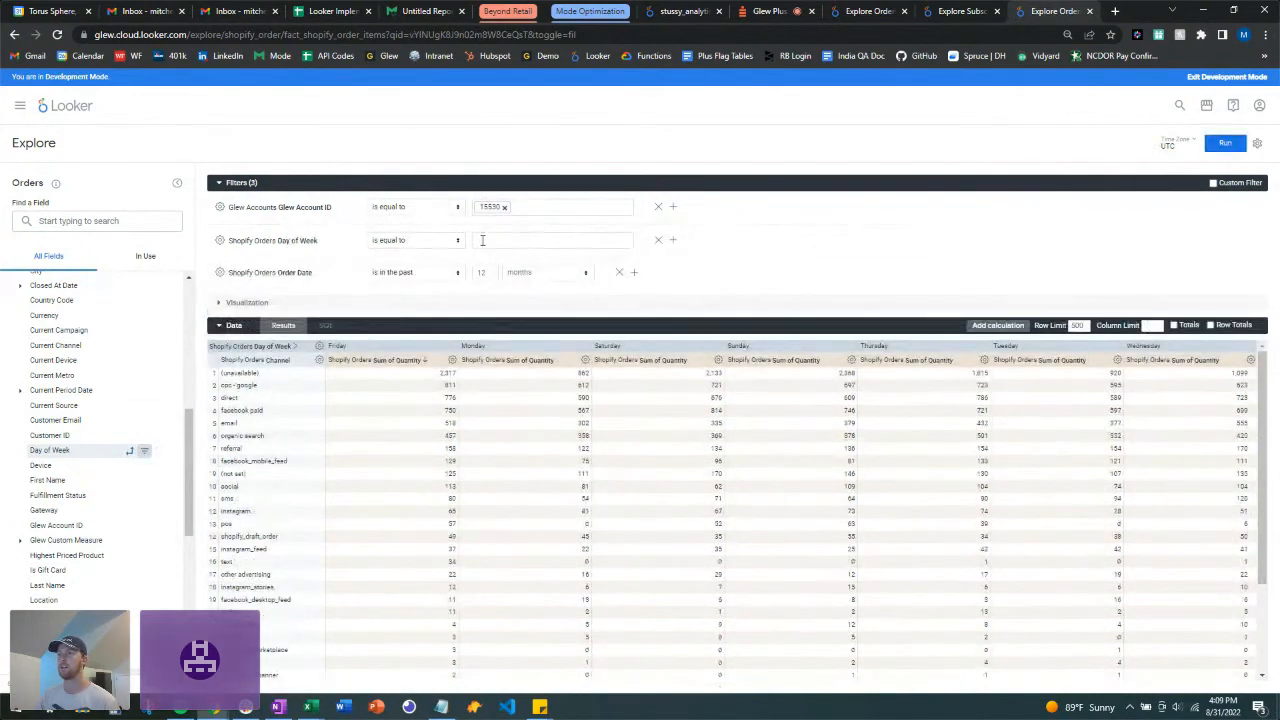
left_click(491, 240)
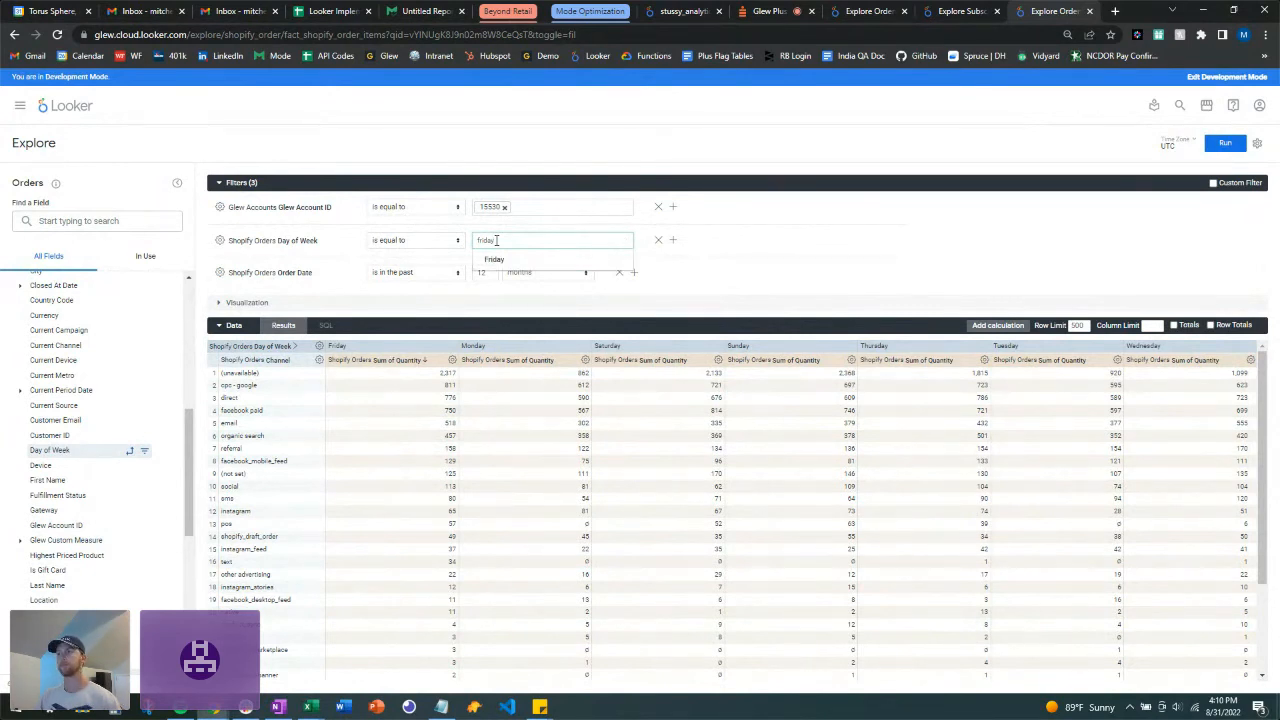
left_click(489, 258)
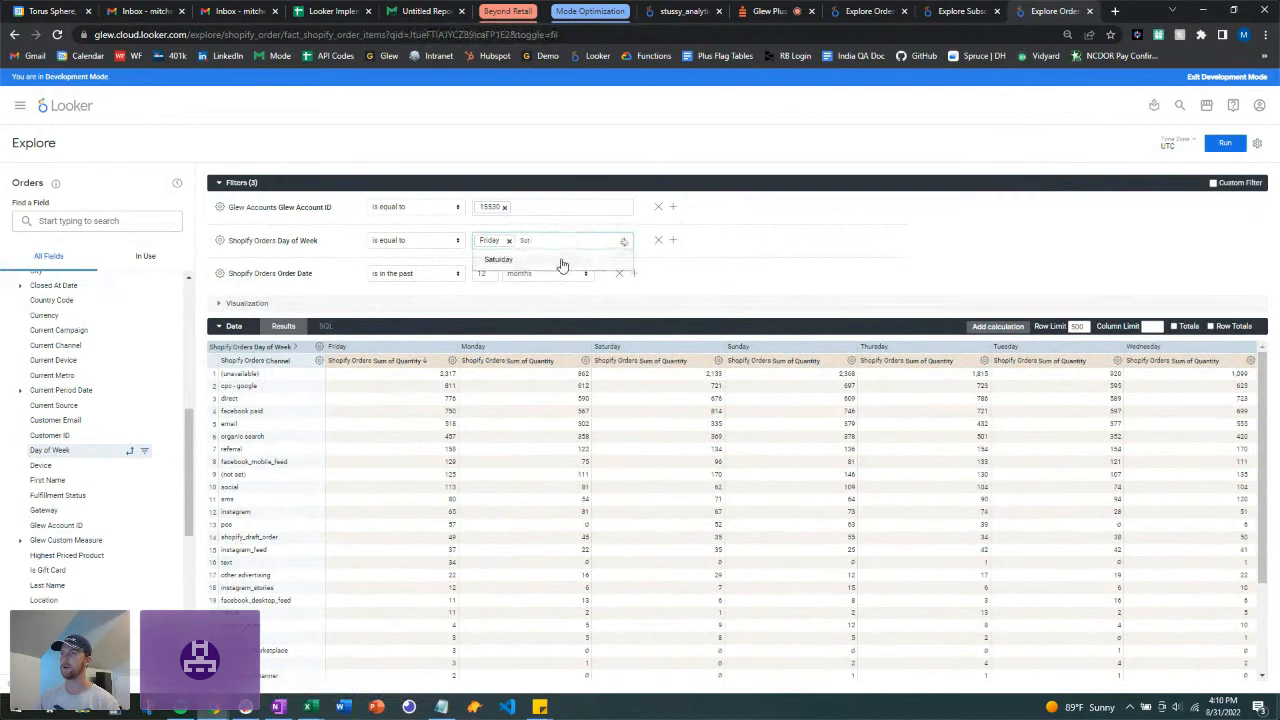
left_click(561, 262)
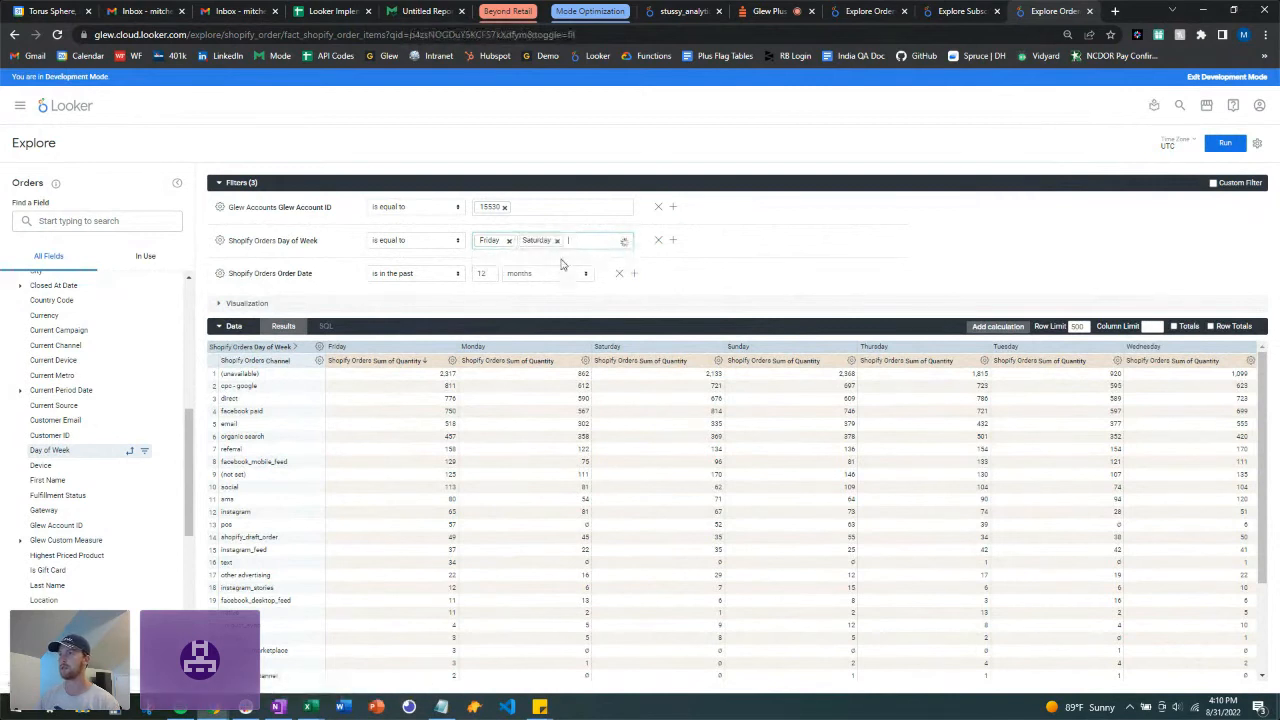
type("Sunday")
left_click(841, 198)
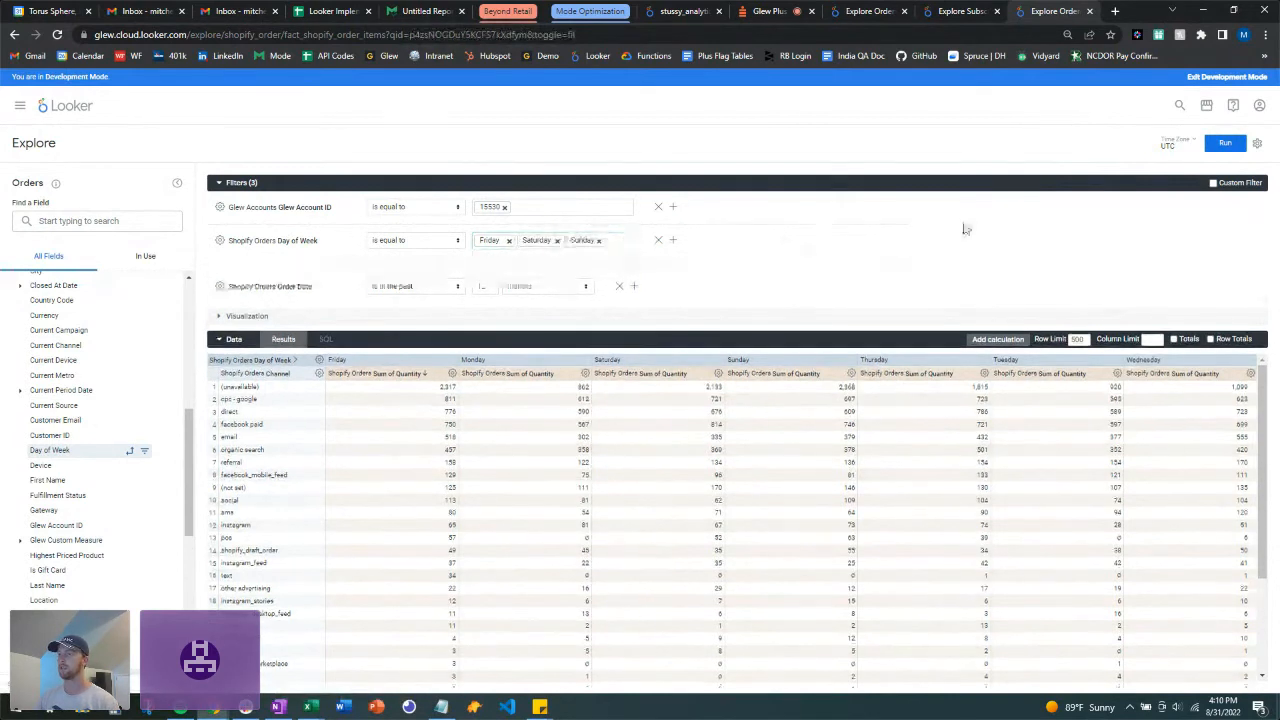
left_click(1228, 145)
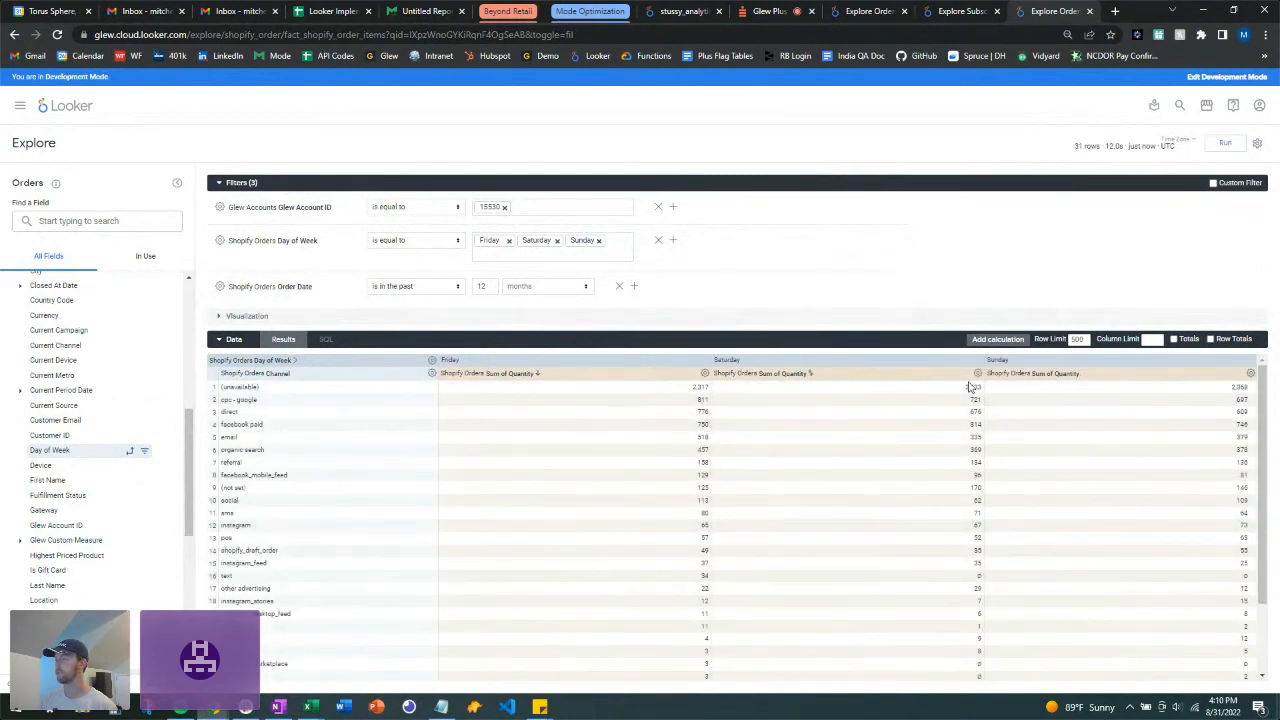
scroll(960, 510, "down", 1)
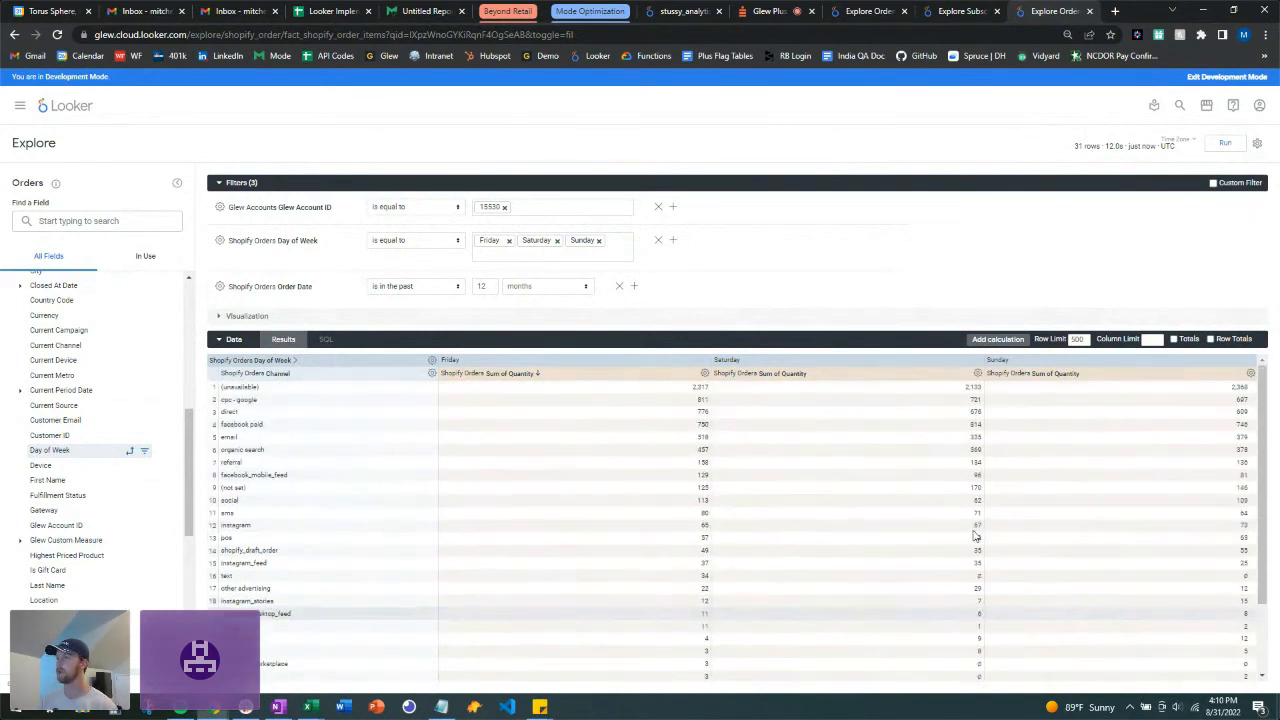
Step: Turn on Totals and Row Totals and rerun, giving 18,376 overall quantity
left_click(1176, 340)
left_click(1214, 345)
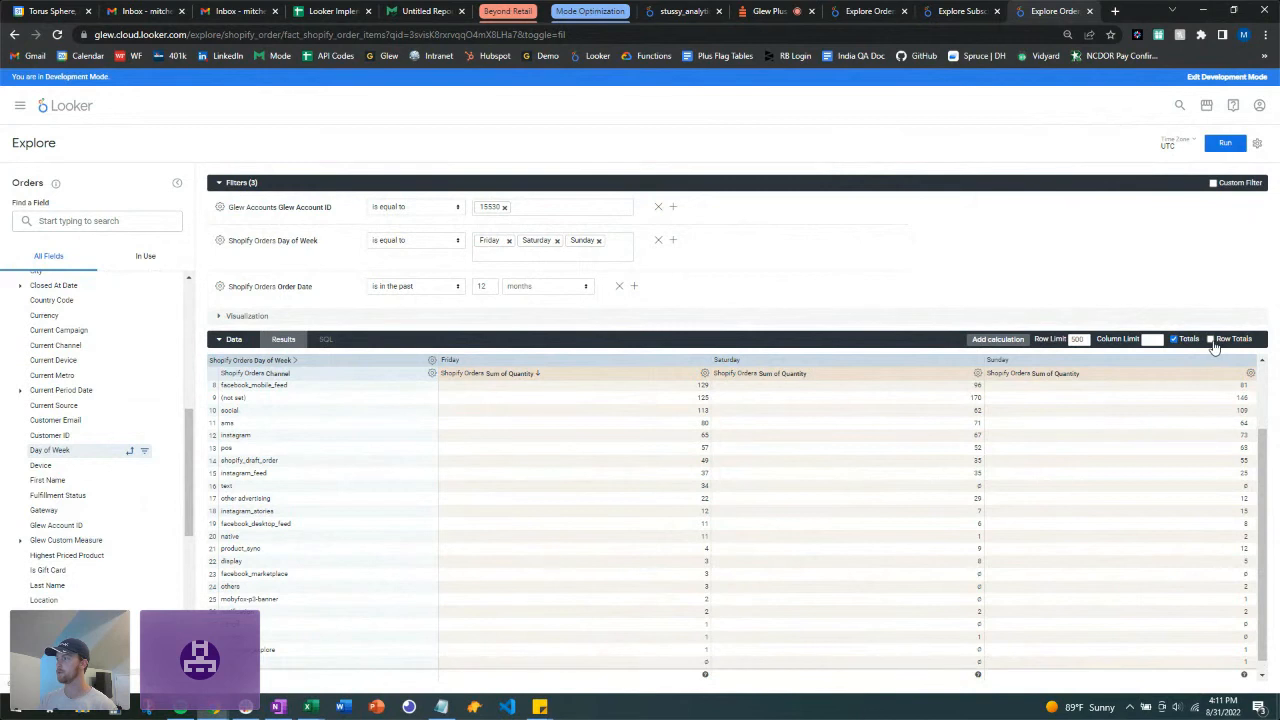
left_click(1212, 341)
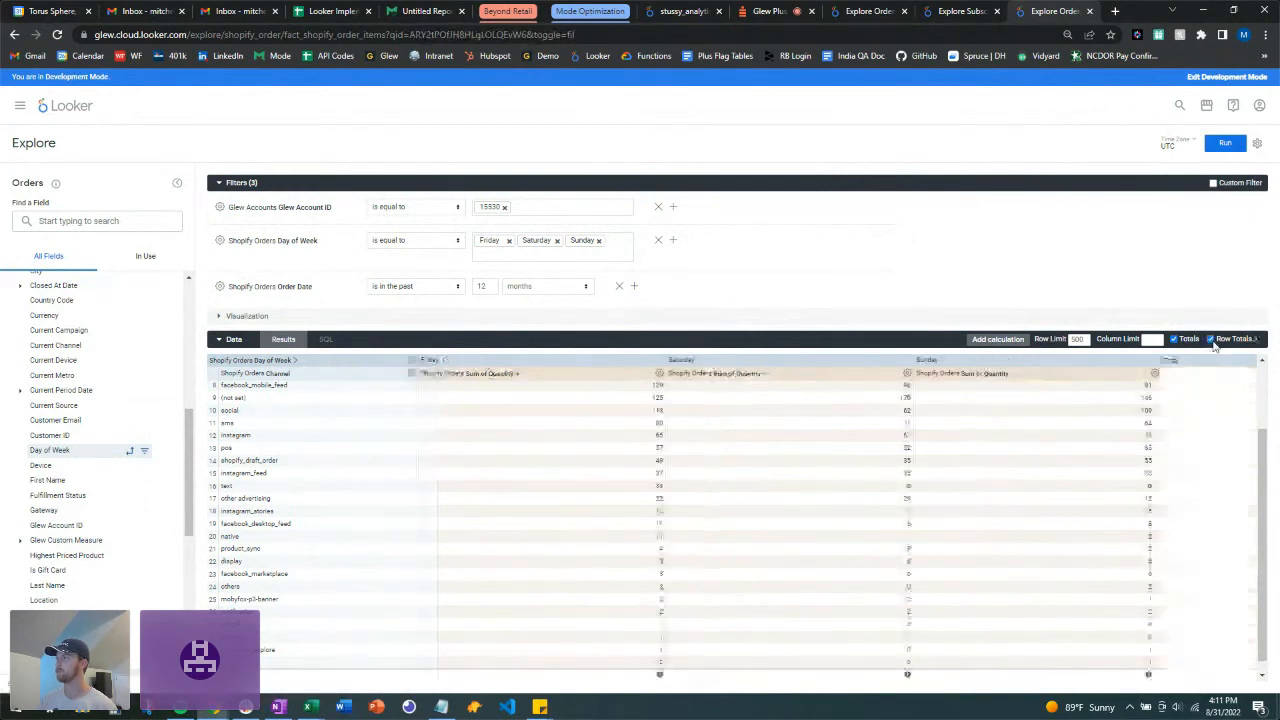
left_click(1226, 144)
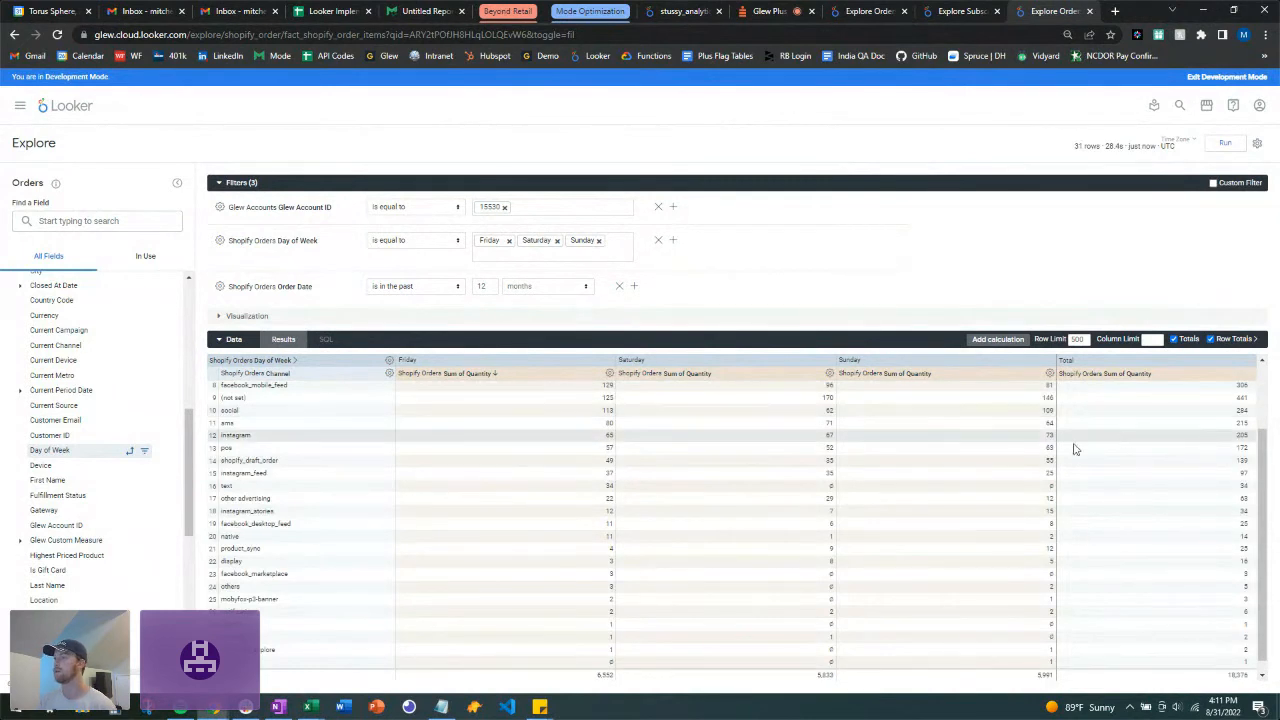
scroll(970, 514, "up", 2)
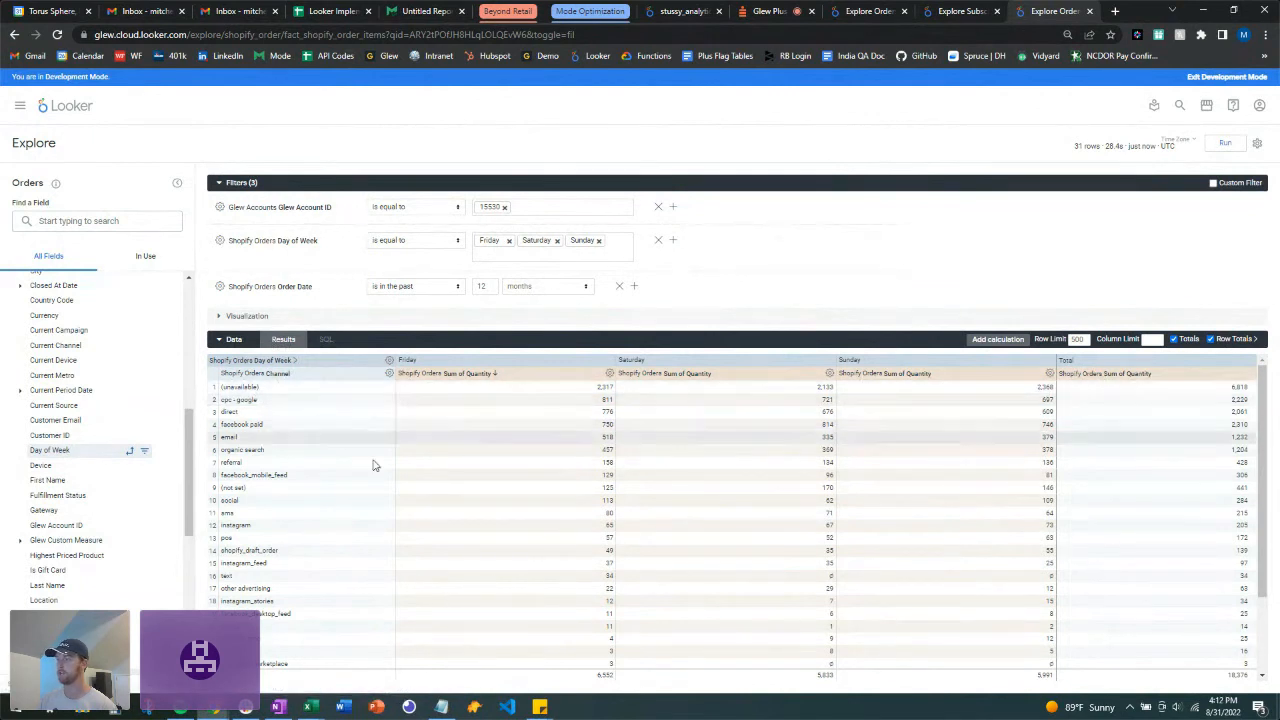
scroll(735, 590, "down", 1)
scroll(591, 420, "up", 1)
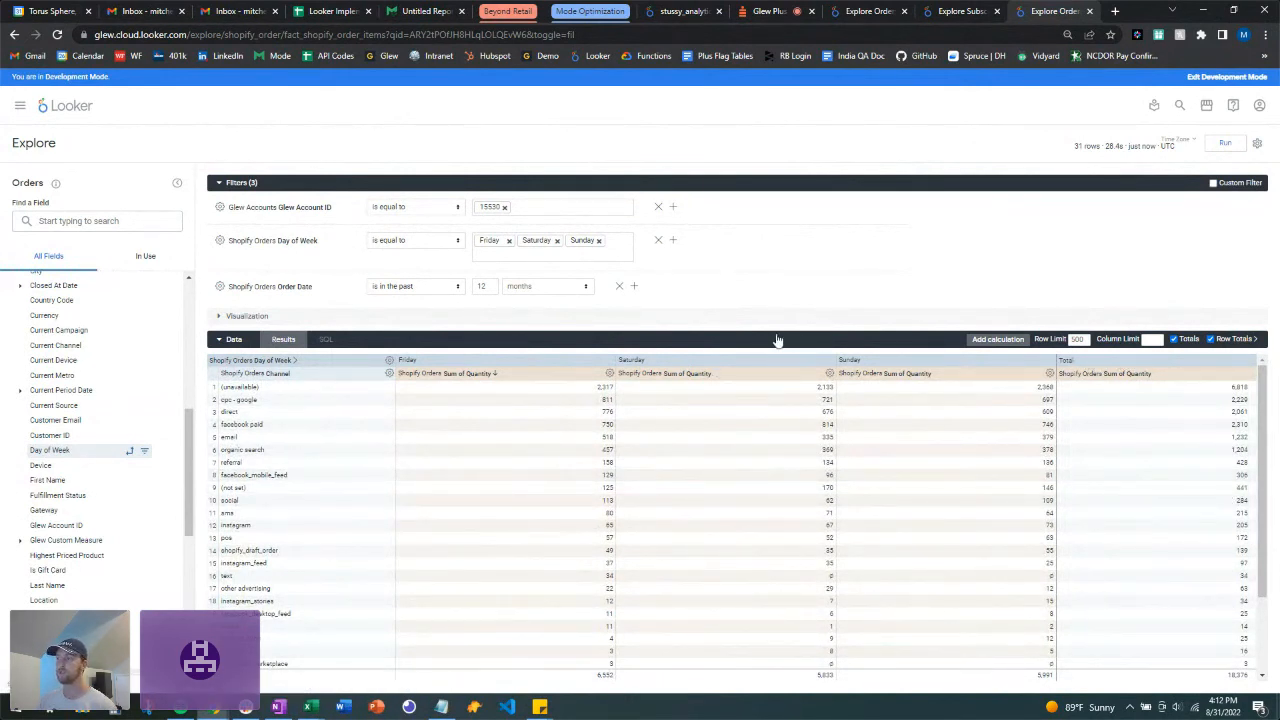
Step: Hide the Data section and display the Friday–Sunday results as a Table visualization
left_click(217, 340)
left_click(220, 316)
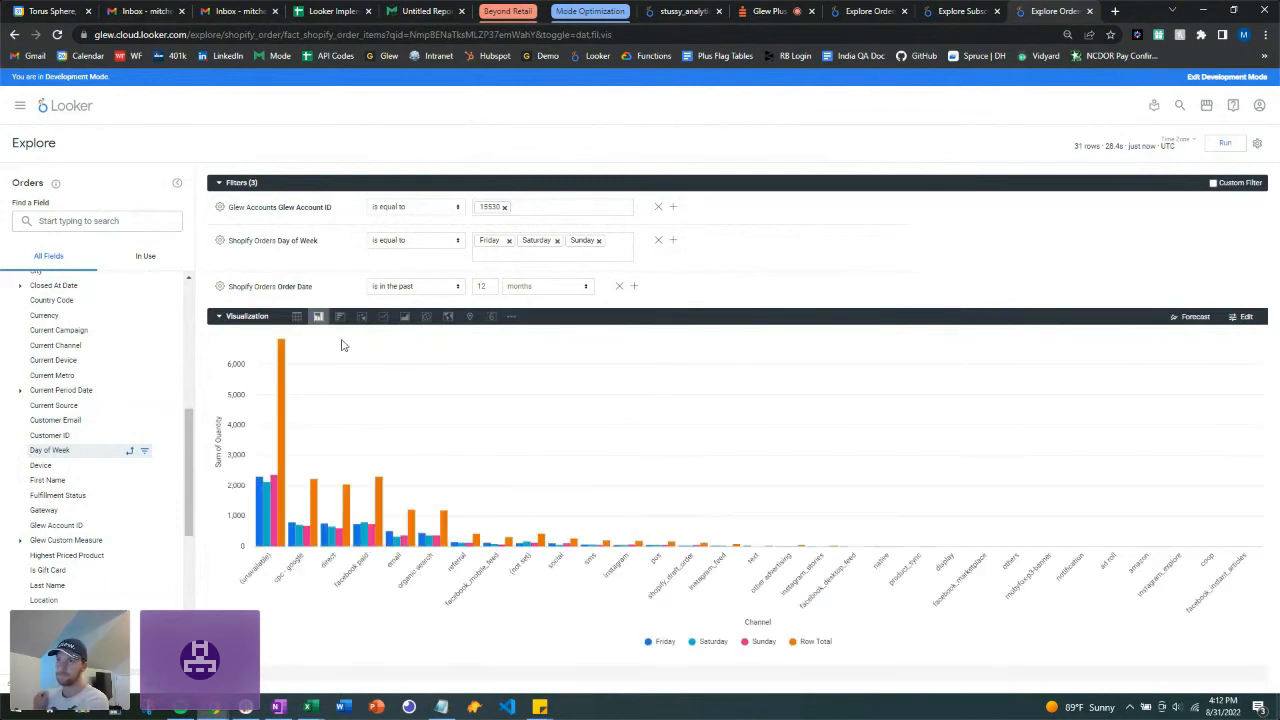
left_click(296, 317)
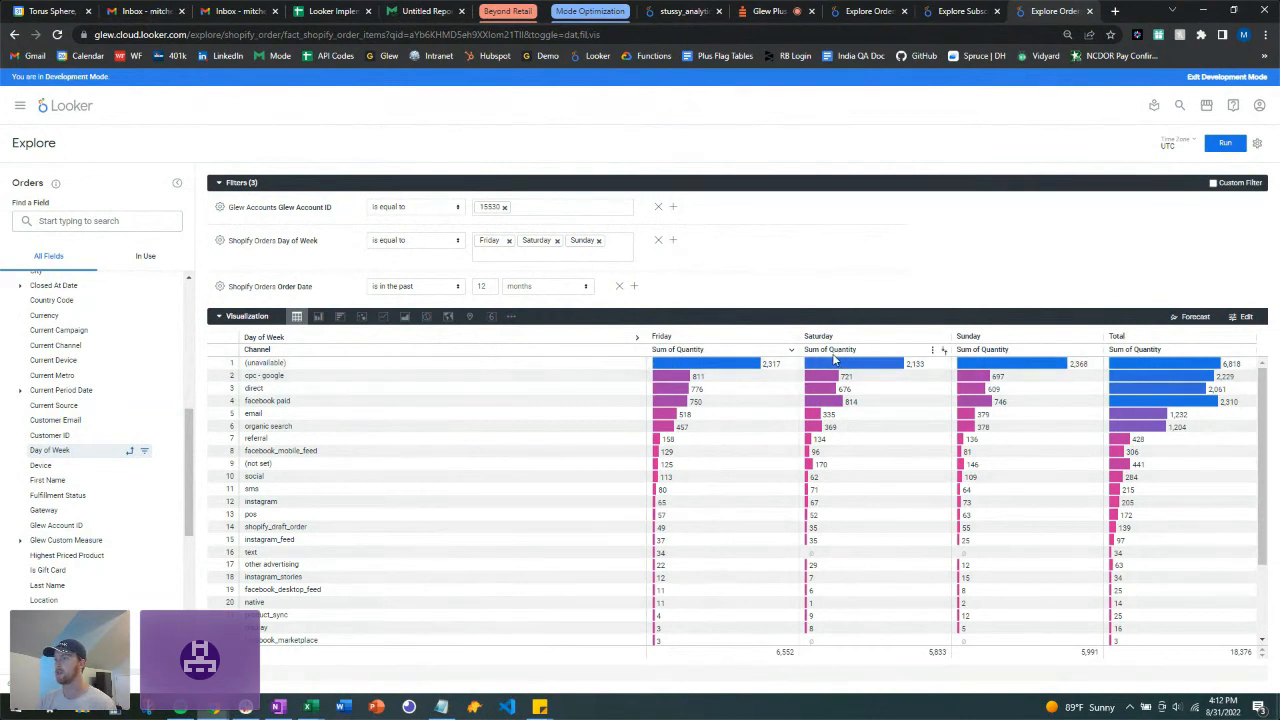
scroll(563, 450, "down", 1)
scroll(563, 450, "up", 1)
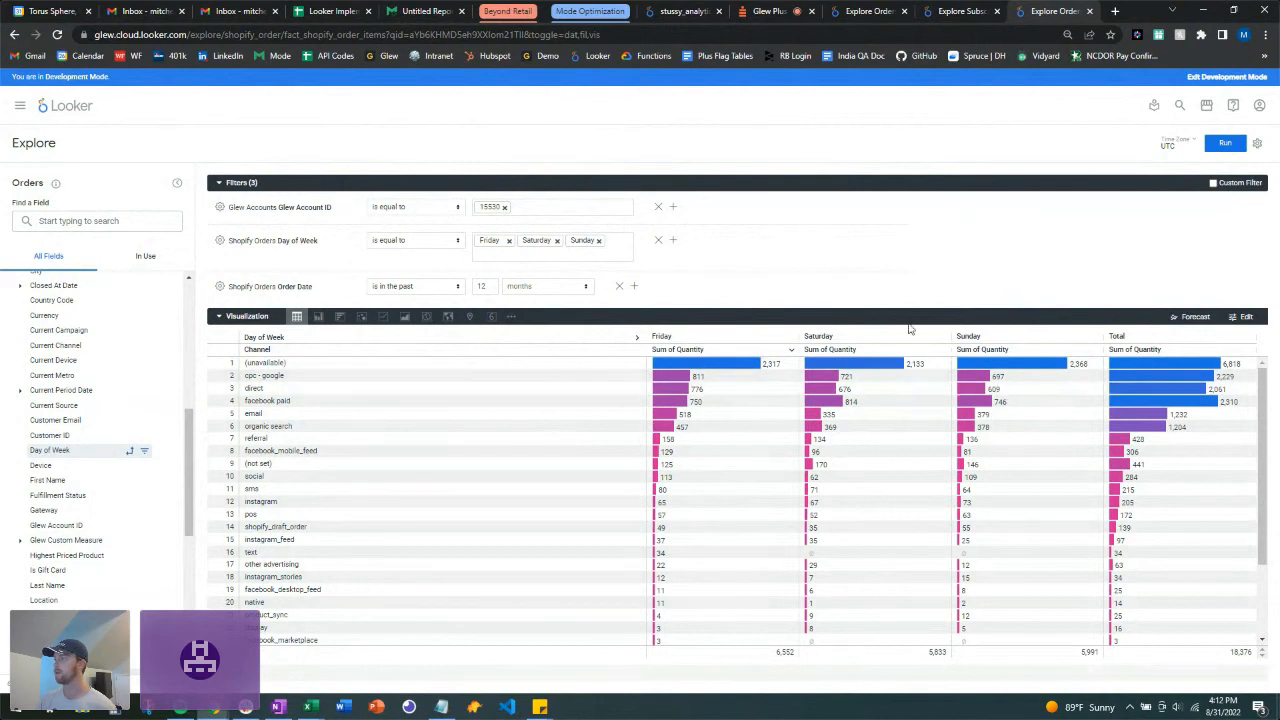
Step: Switch off Cell Visualization for the Sum of Quantity series in the table settings
left_click(1246, 317)
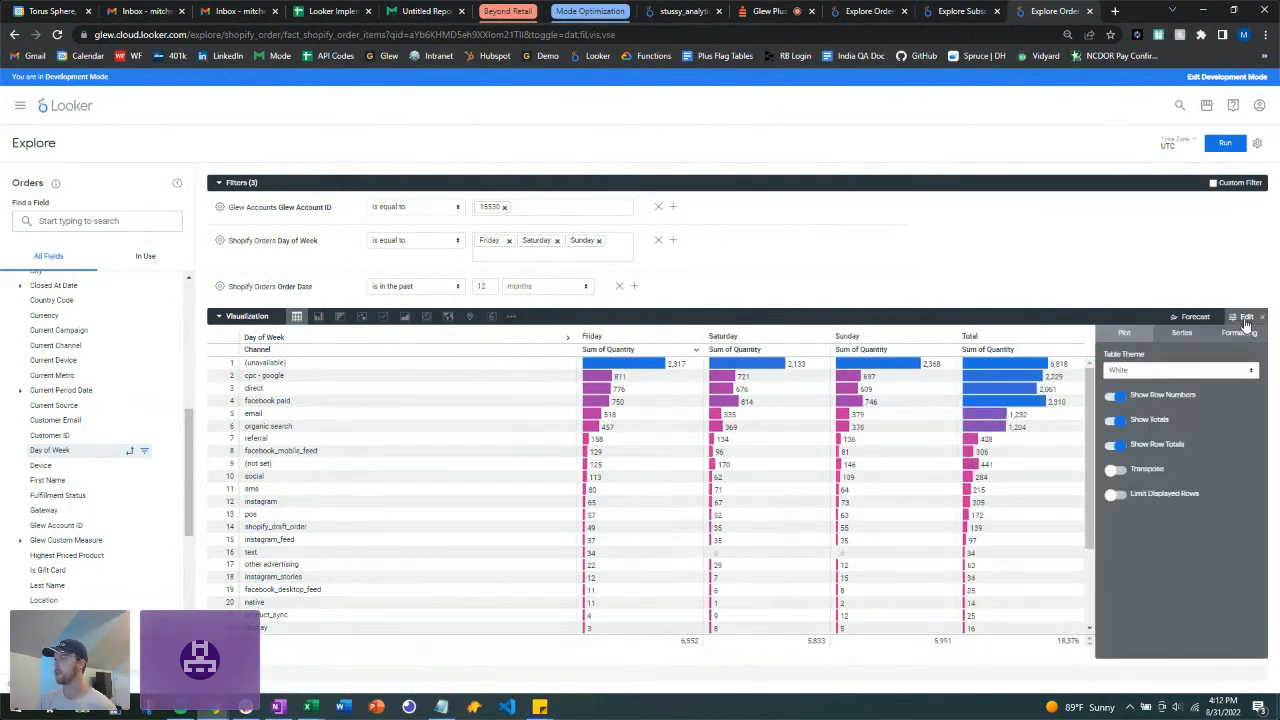
left_click(1181, 335)
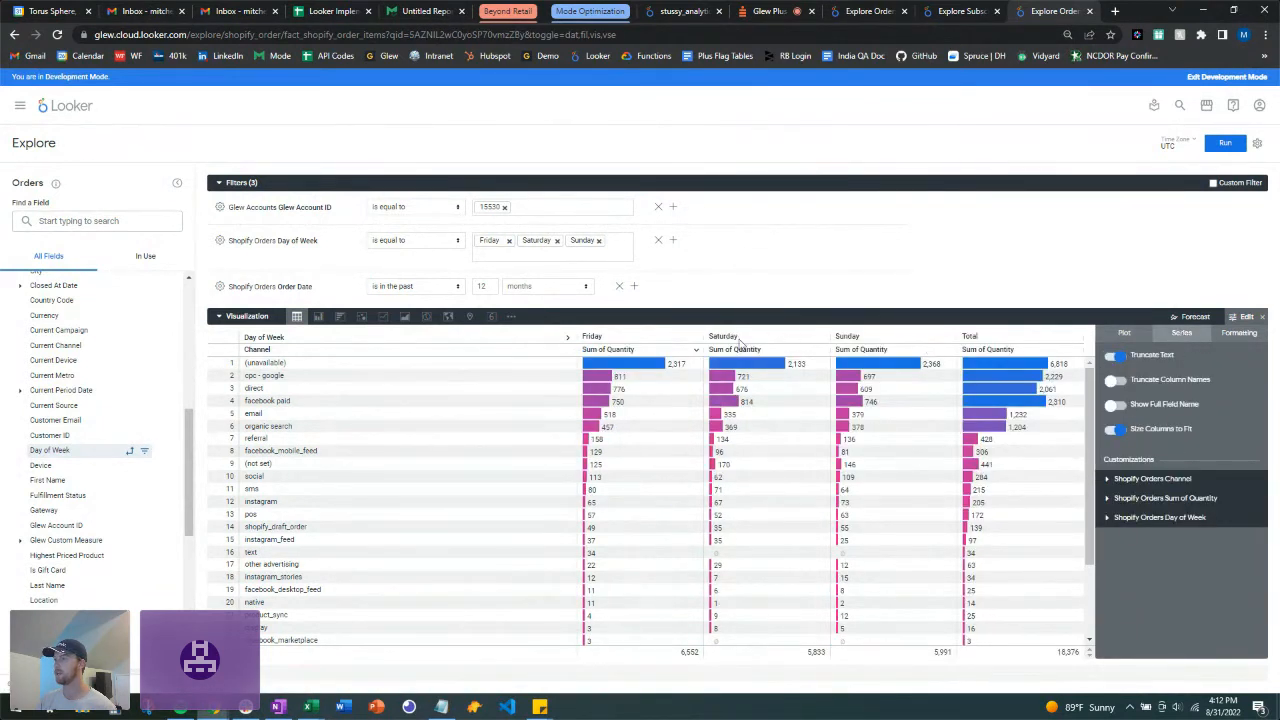
left_click(1108, 500)
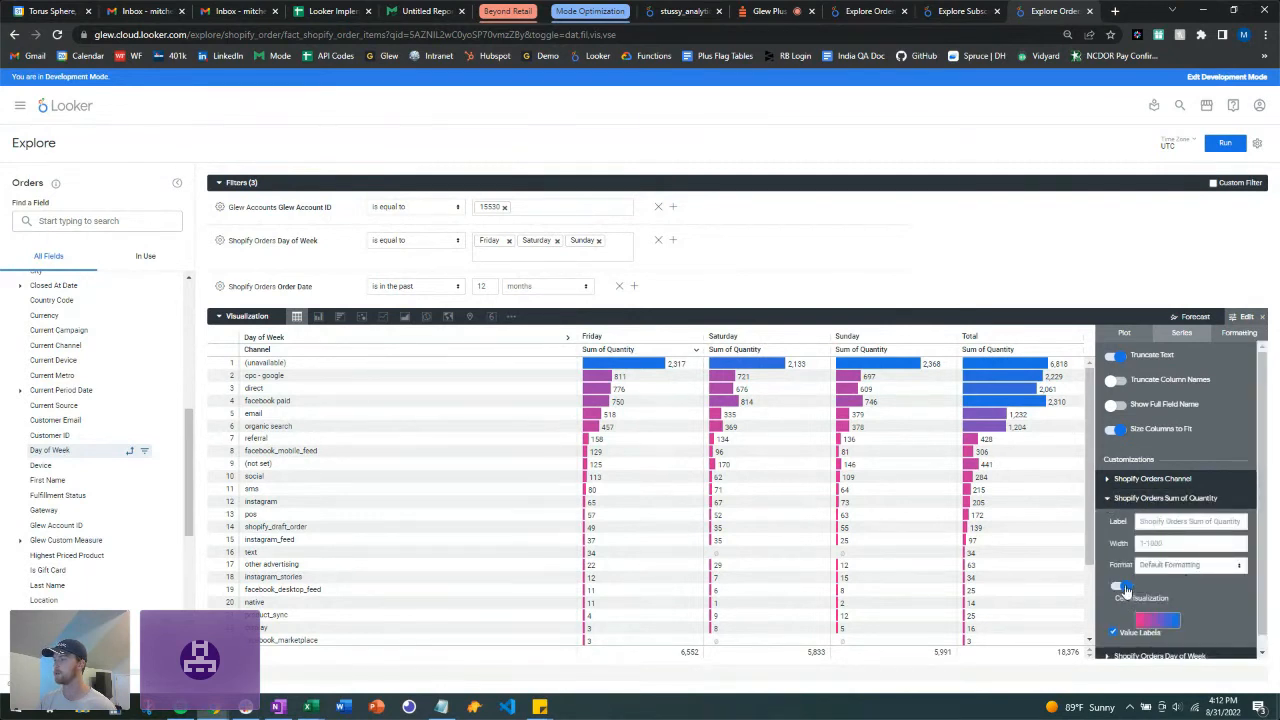
left_click(1122, 588)
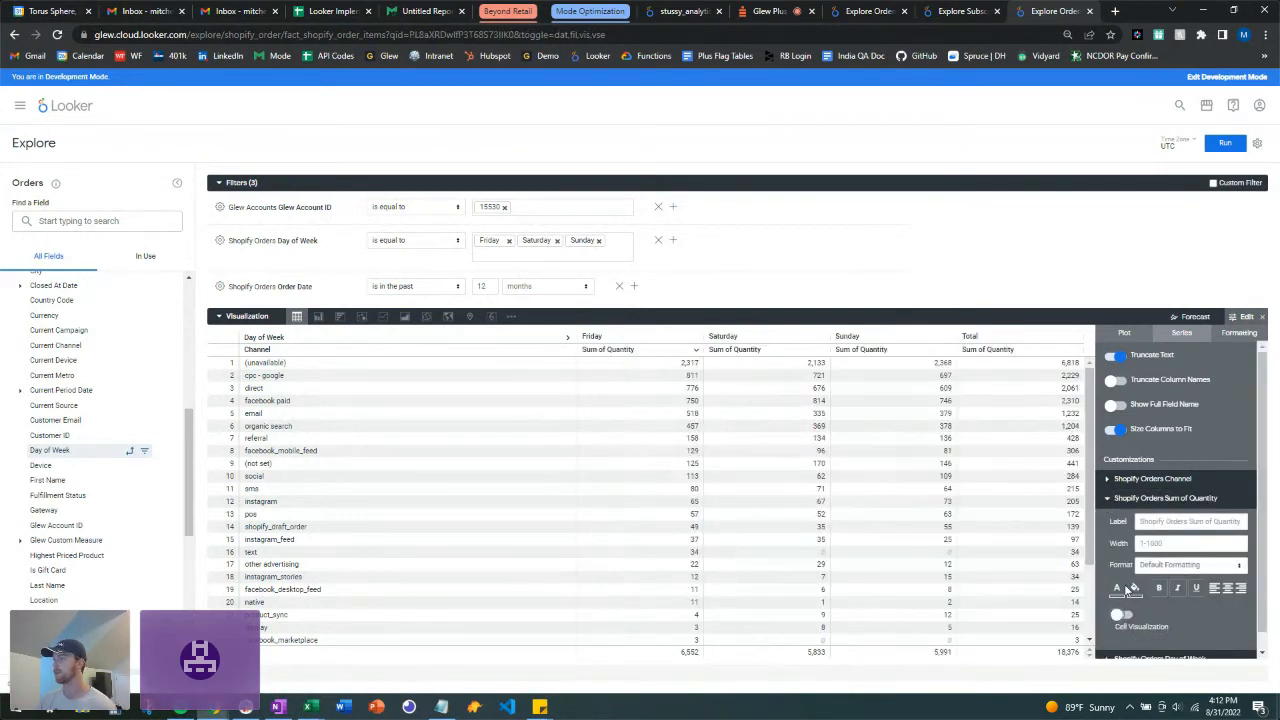
left_click(1248, 316)
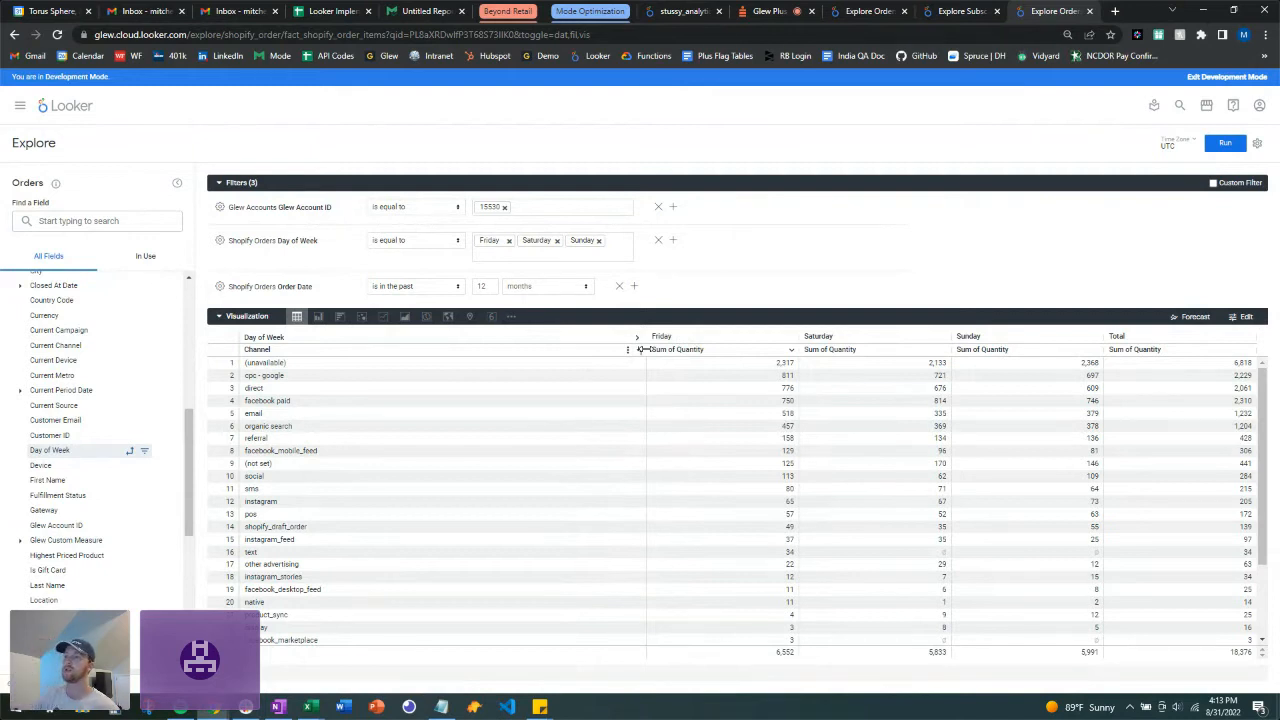
Step: Switch the Day of Week by Channel chart to Table (Report) with Friday, Saturday, Sunday and Row Total columns
left_click(511, 319)
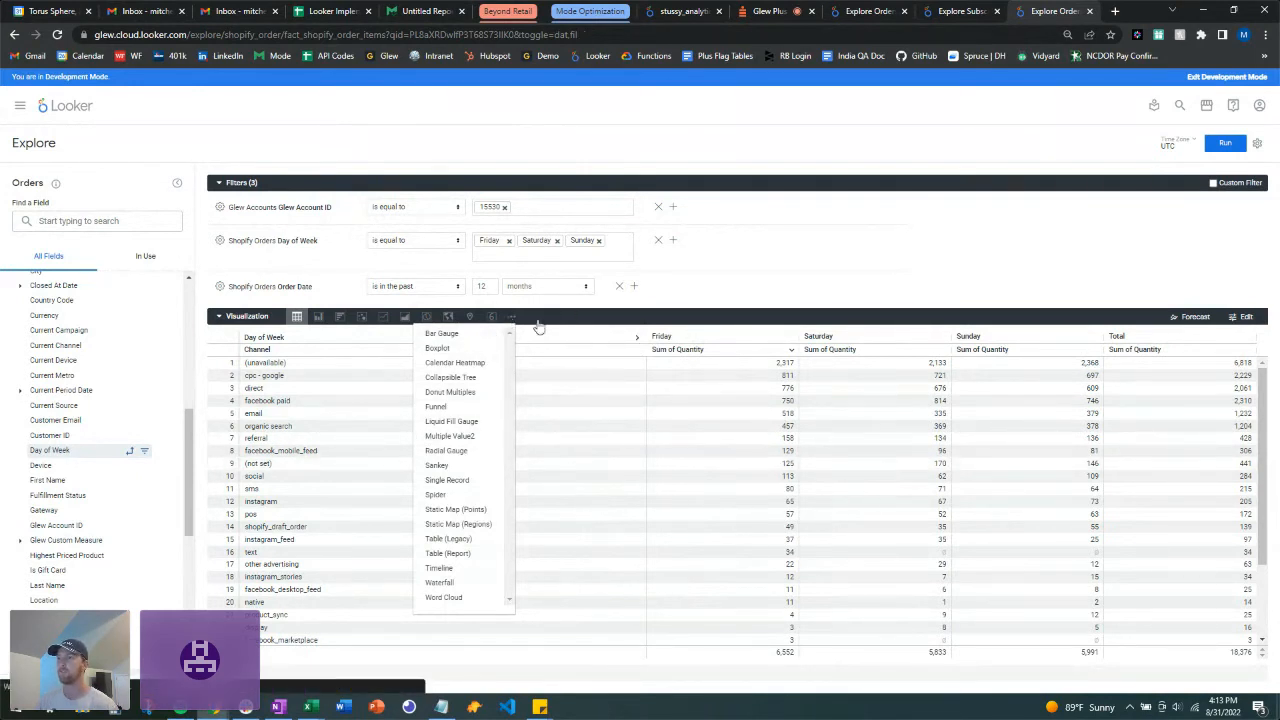
left_click(570, 316)
left_click(224, 318)
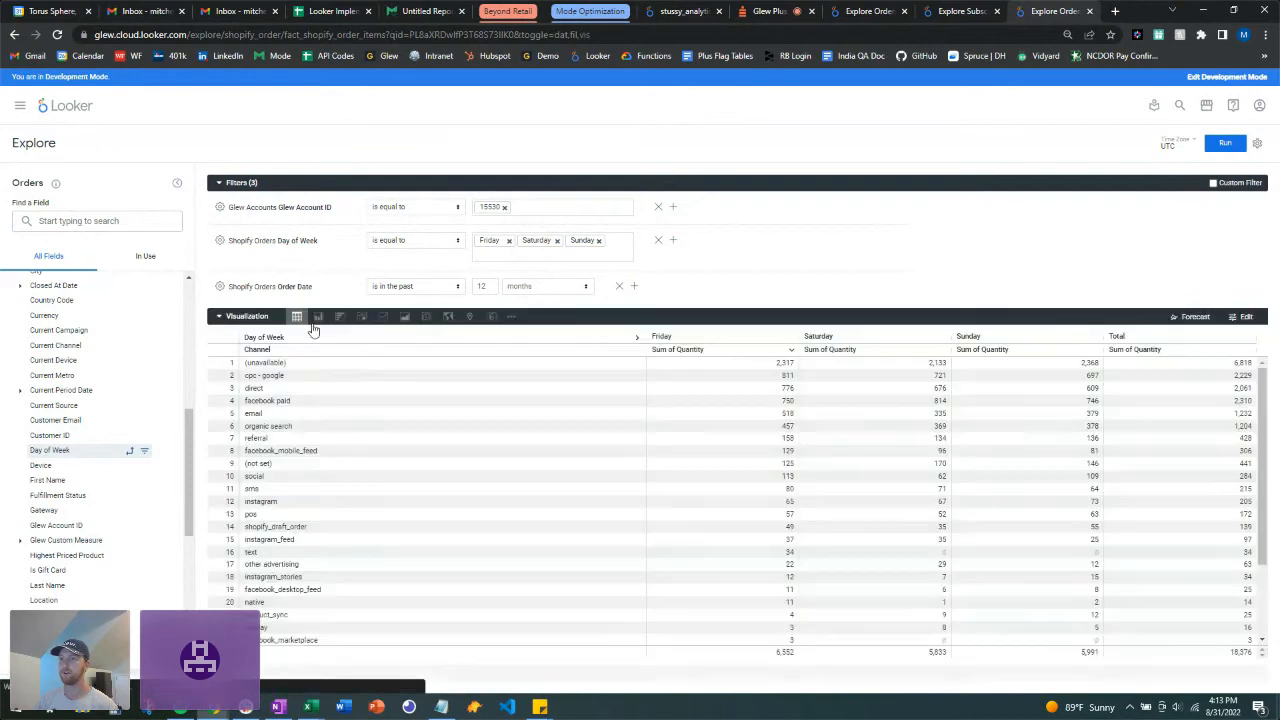
left_click(511, 318)
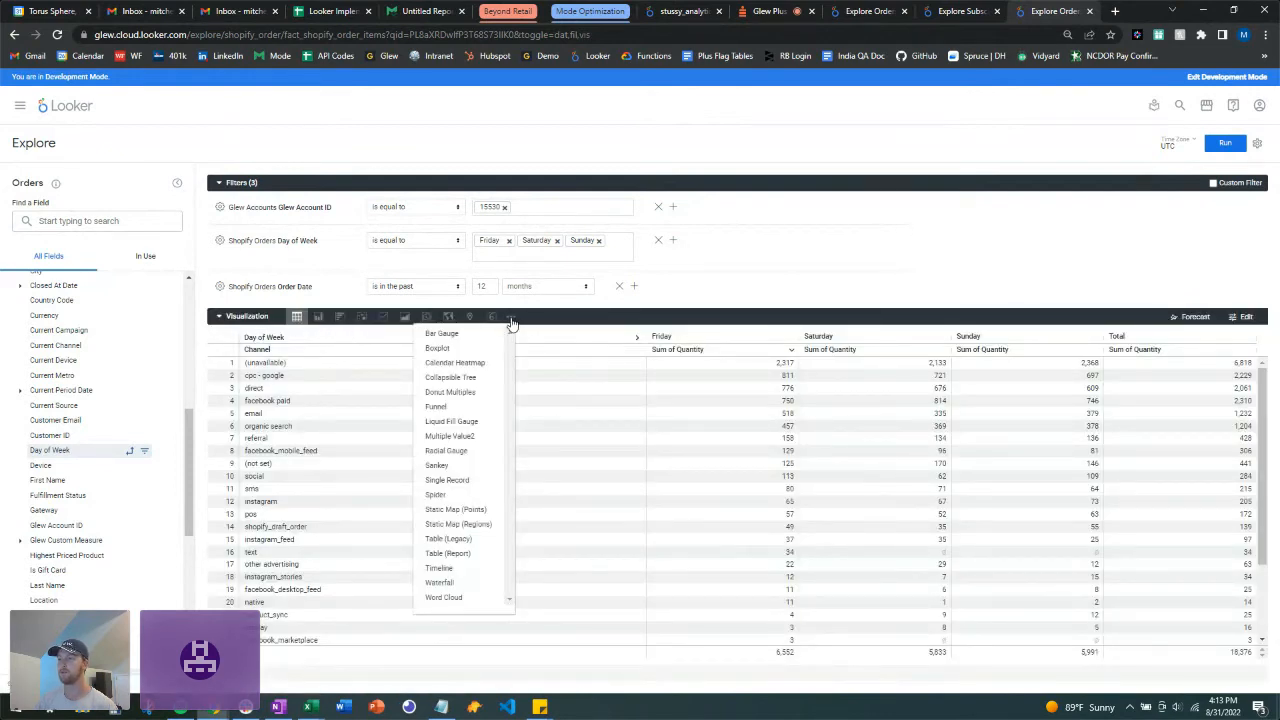
left_click(468, 555)
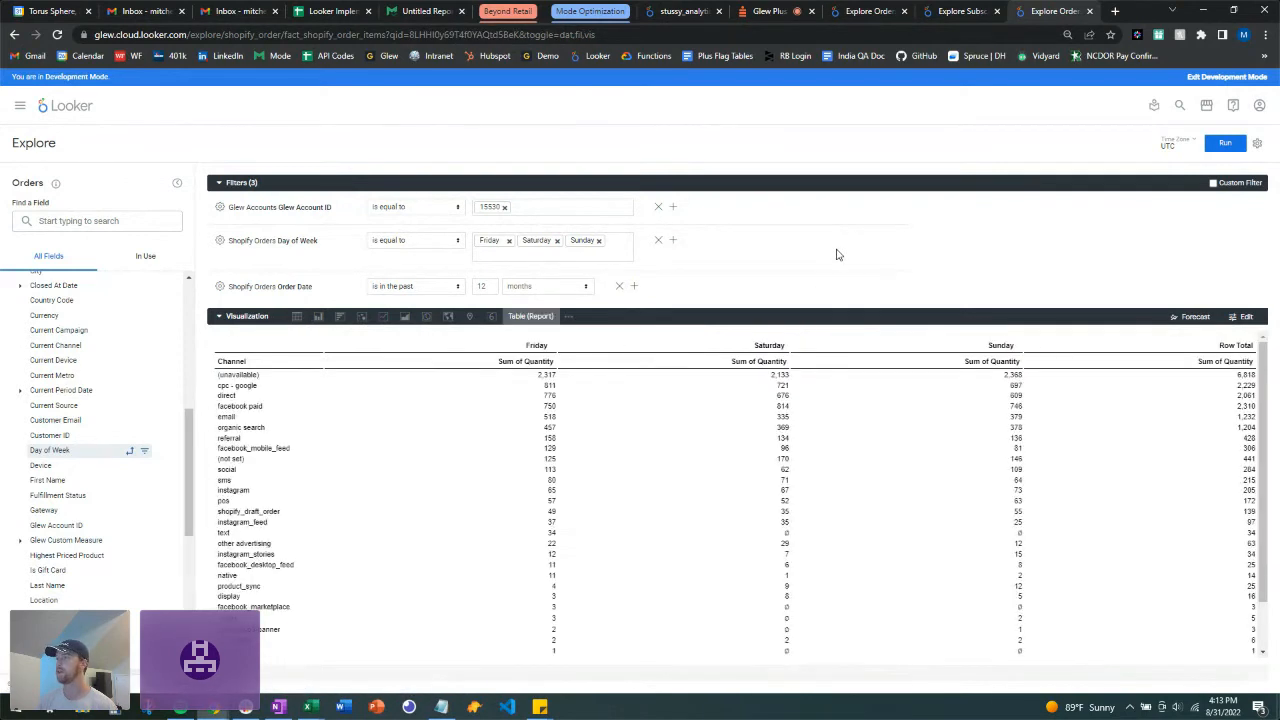
scroll(603, 441, "down", 2)
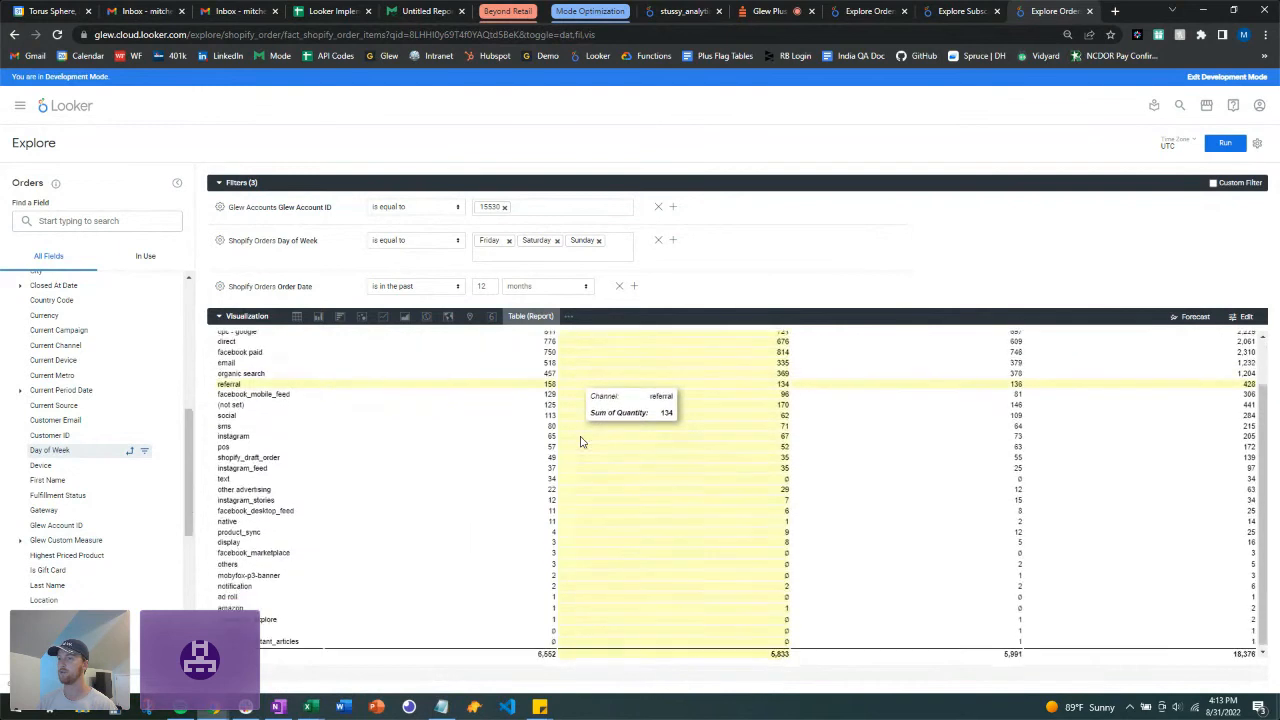
scroll(724, 494, "up", 1)
scroll(724, 494, "up", 1)
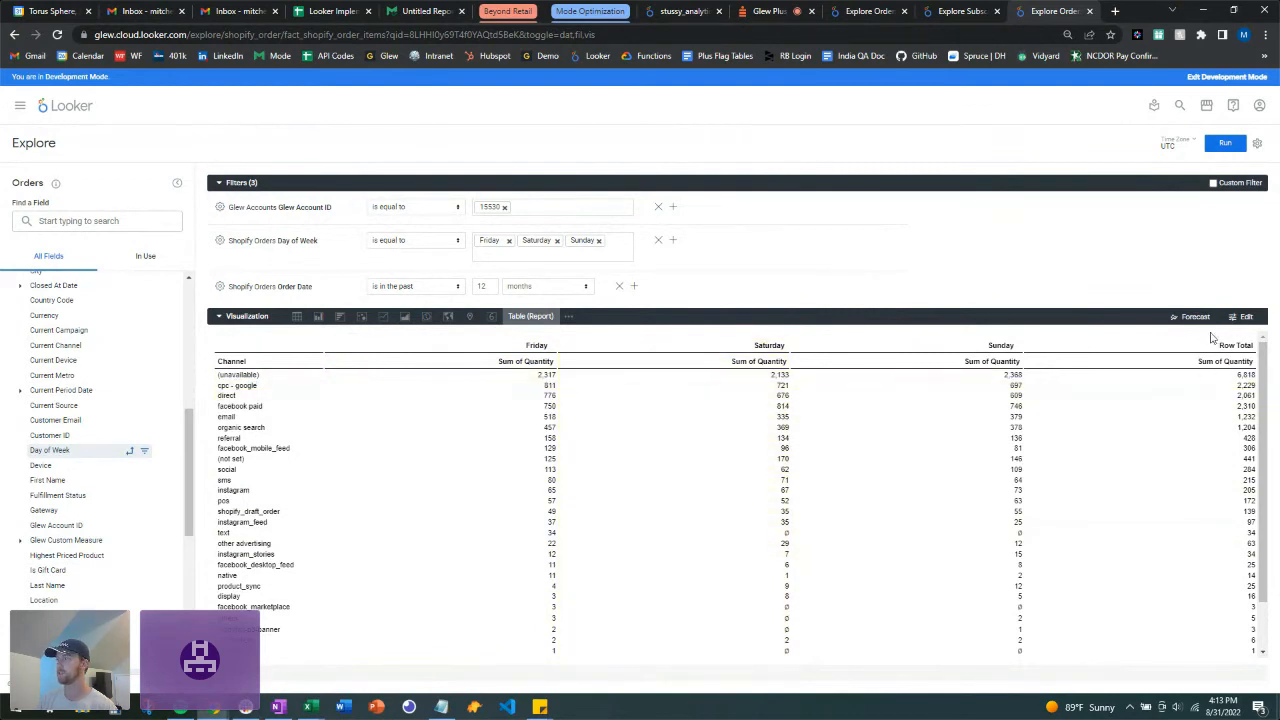
left_click(1244, 316)
left_click(1248, 334)
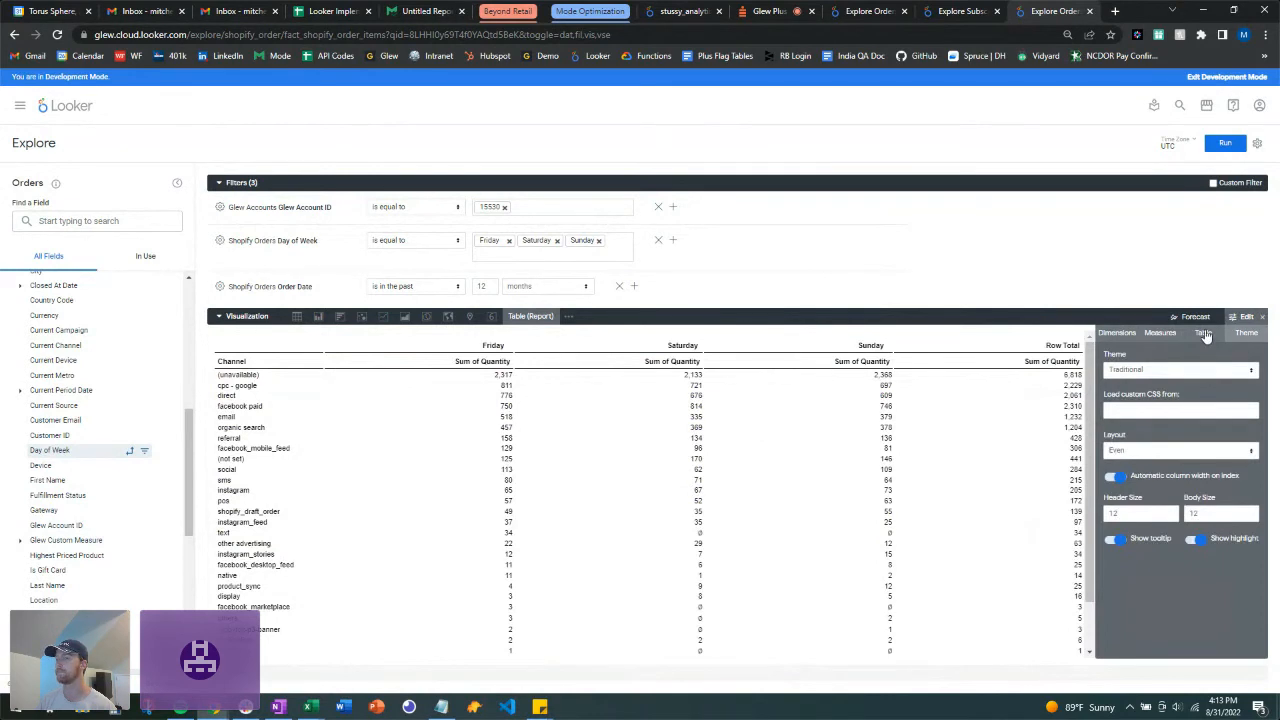
left_click(1204, 333)
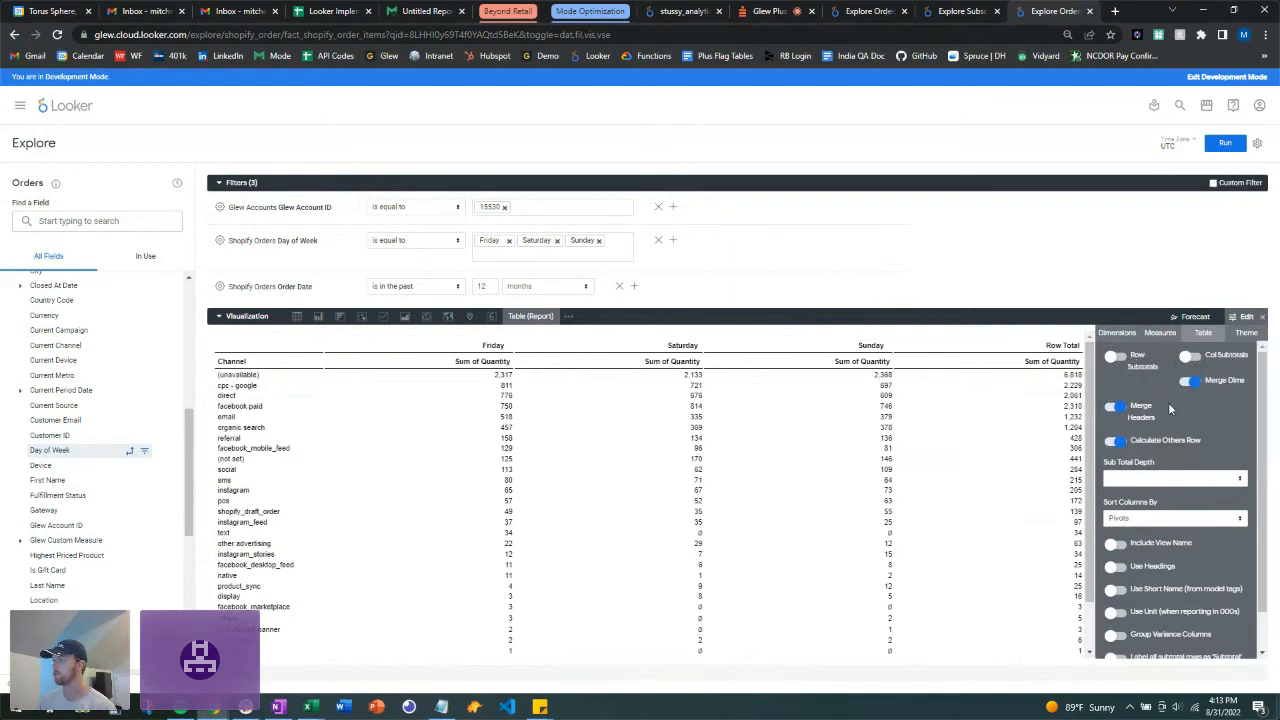
scroll(1168, 402, "down", 1)
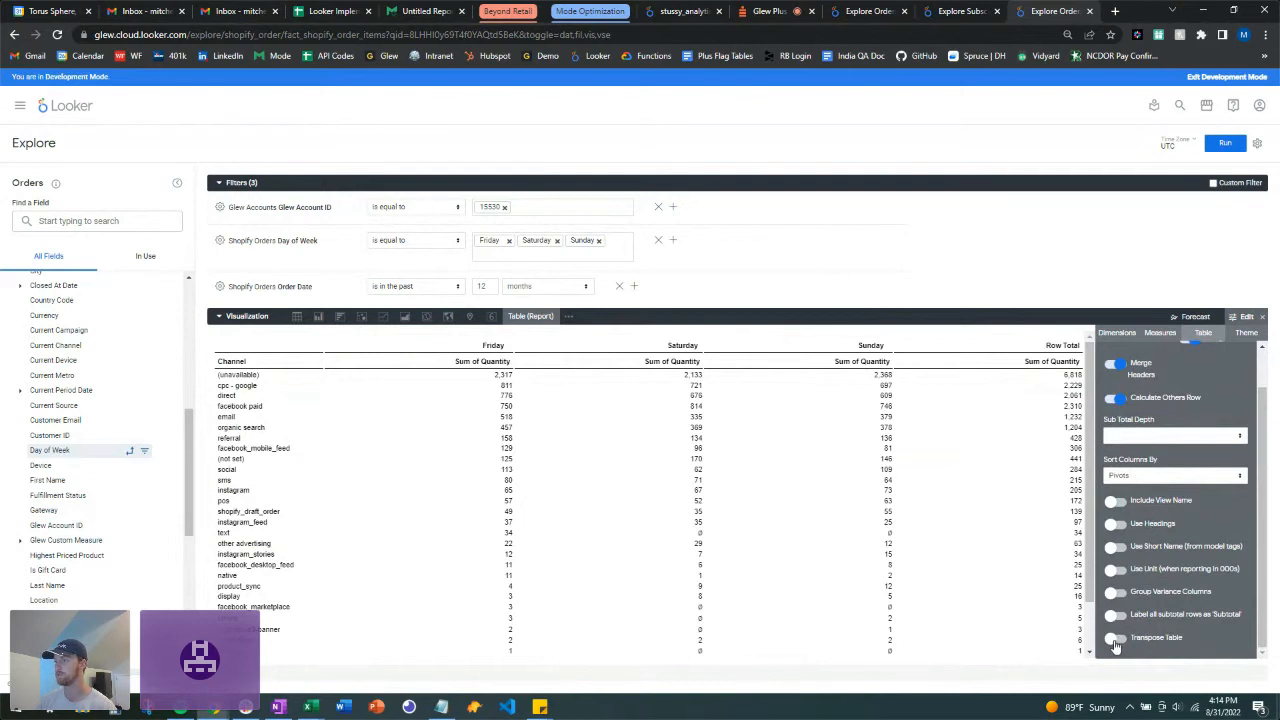
left_click(1158, 336)
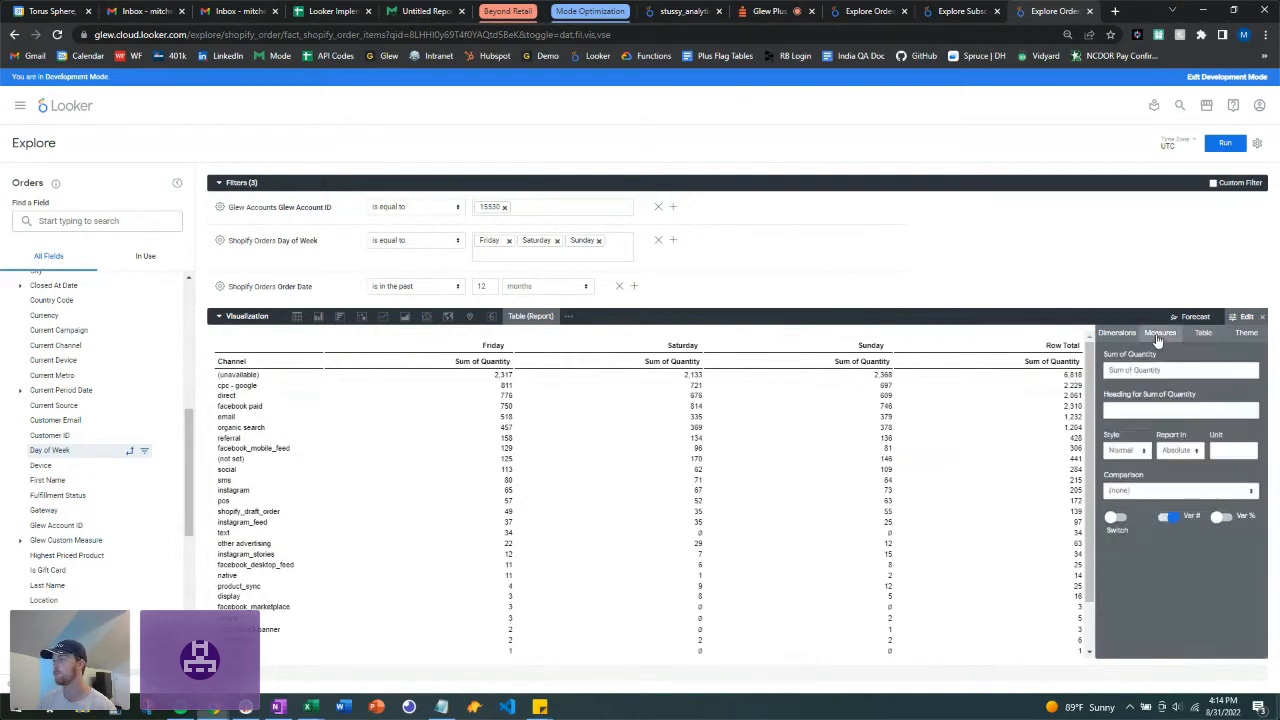
left_click(1120, 338)
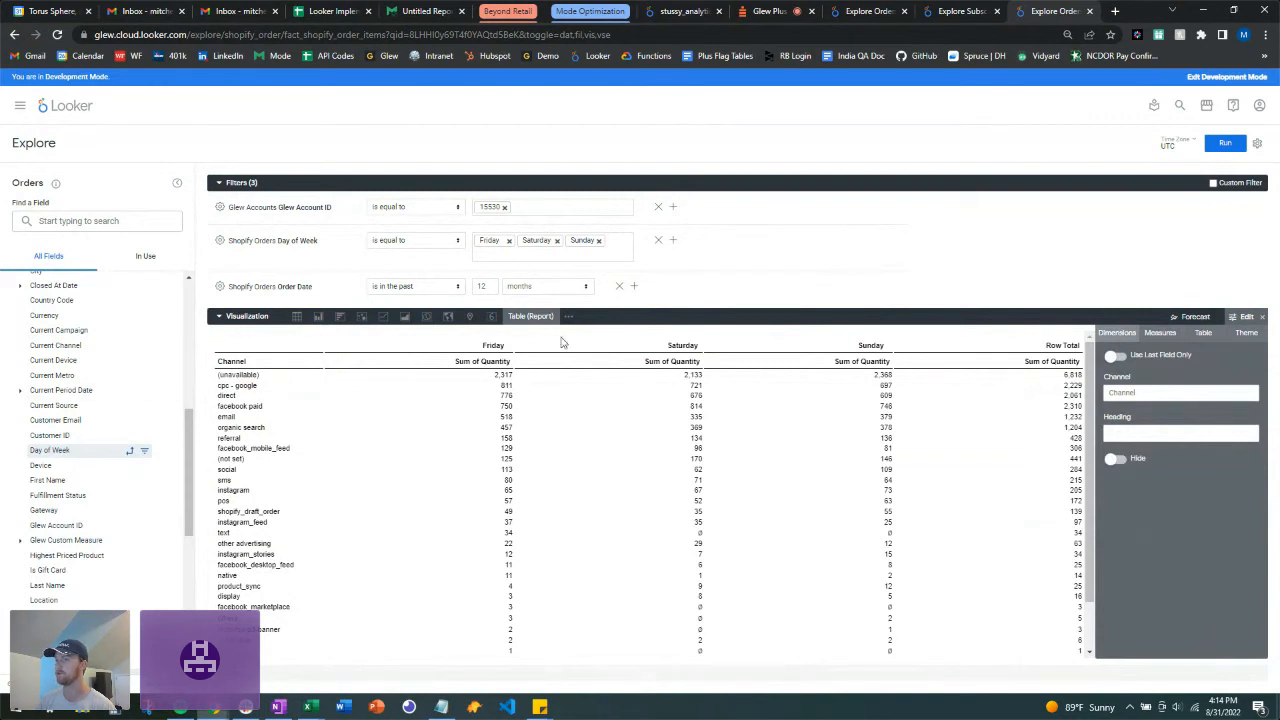
left_click(1262, 317)
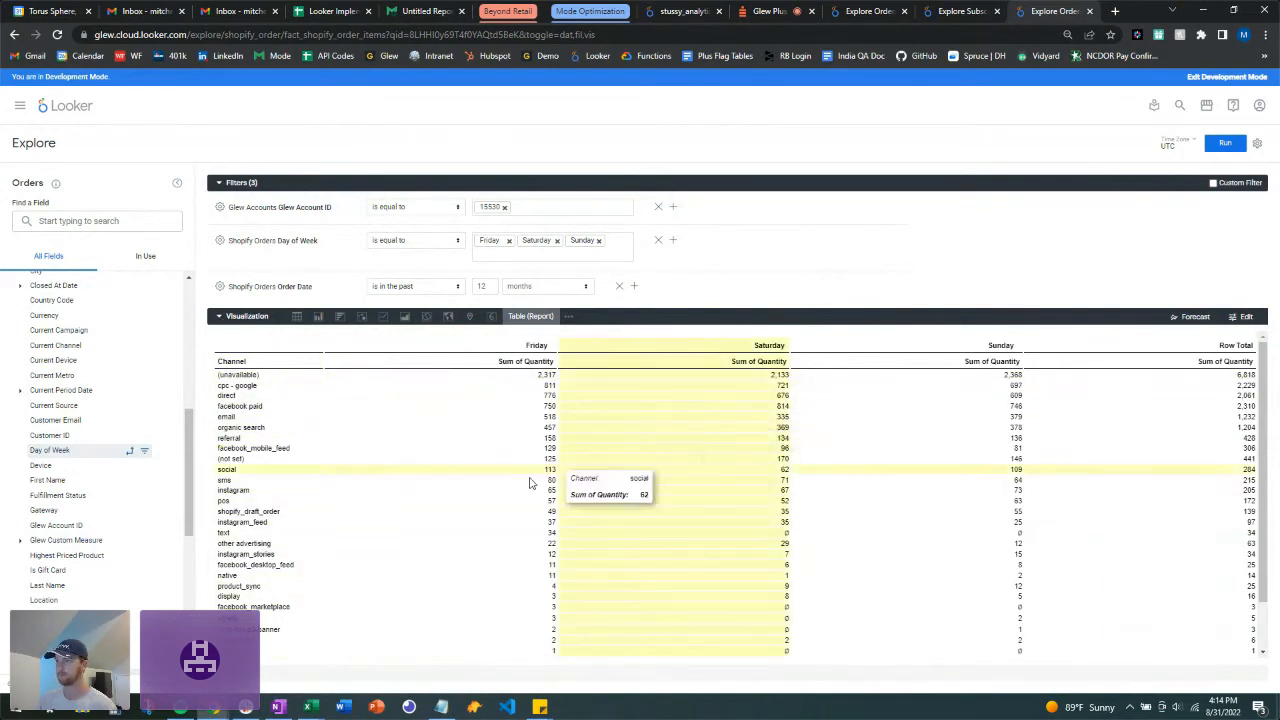
scroll(531, 484, "down", 1)
scroll(530, 484, "up", 1)
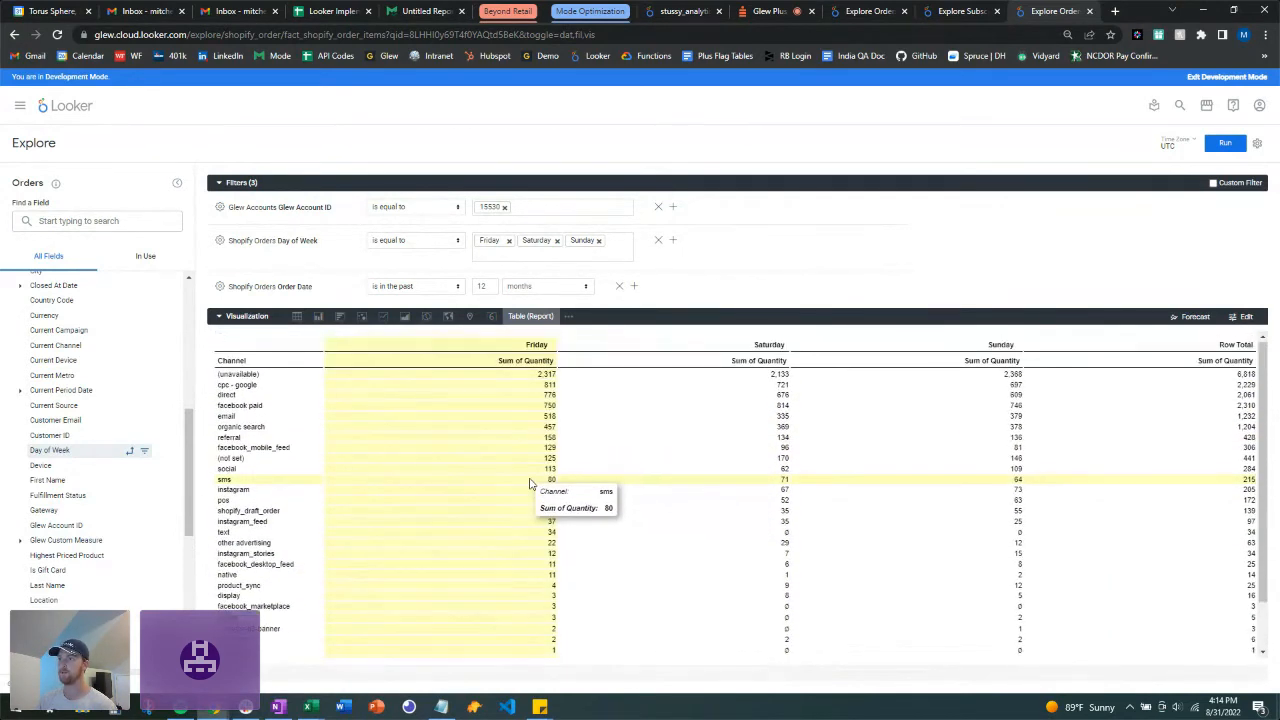
Step: Change the visualization to Table (Legacy), then to the standard Table with data bars
left_click(570, 319)
left_click(530, 545)
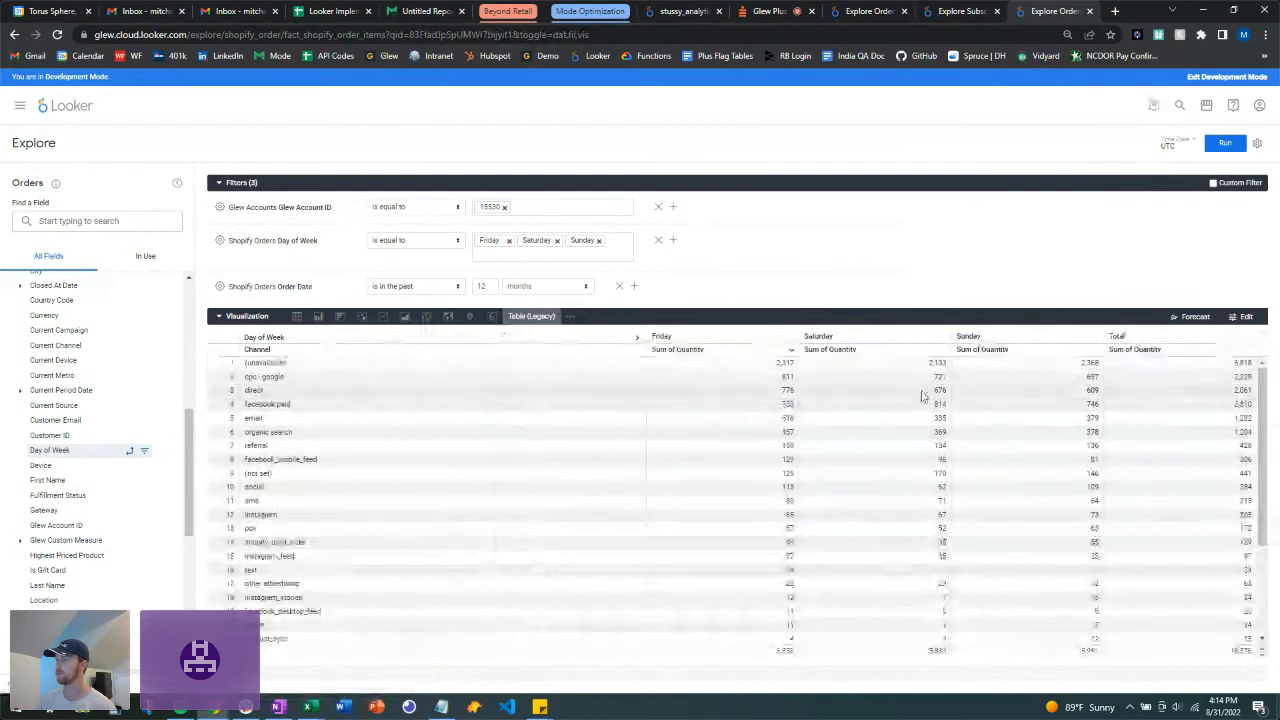
scroll(350, 577, "down", 3)
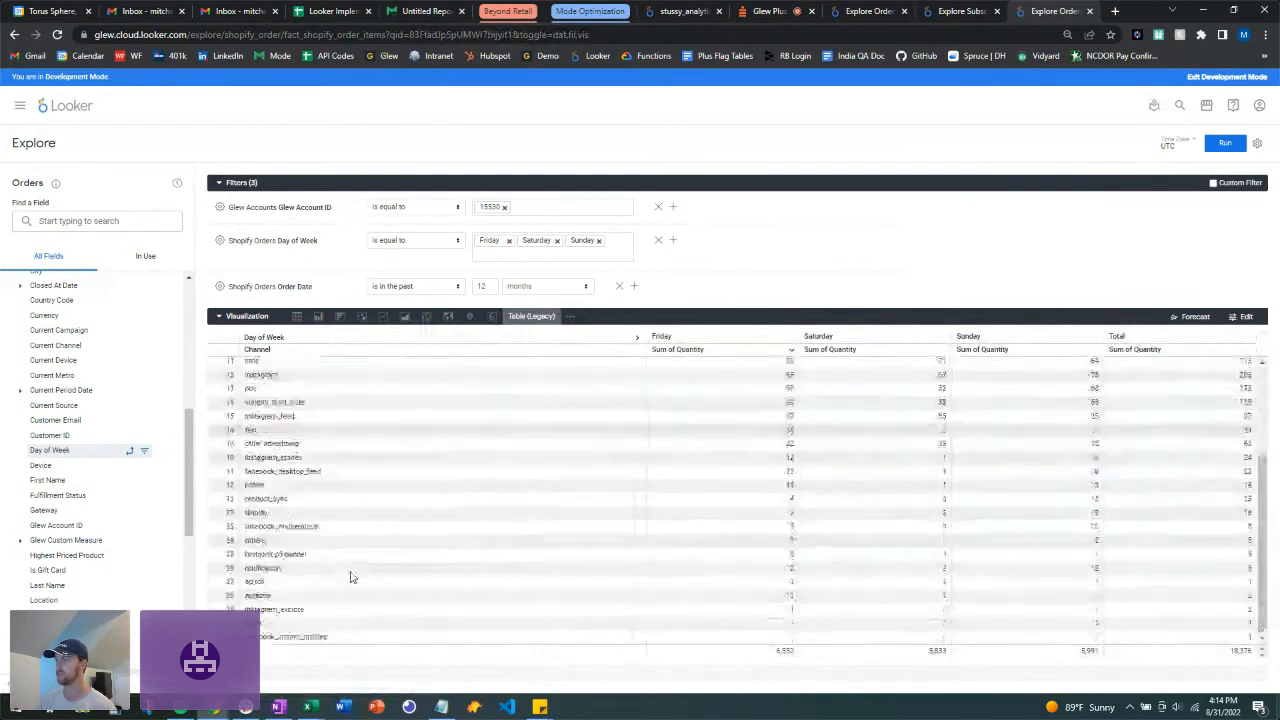
scroll(443, 532, "up", 2)
scroll(443, 532, "up", 3)
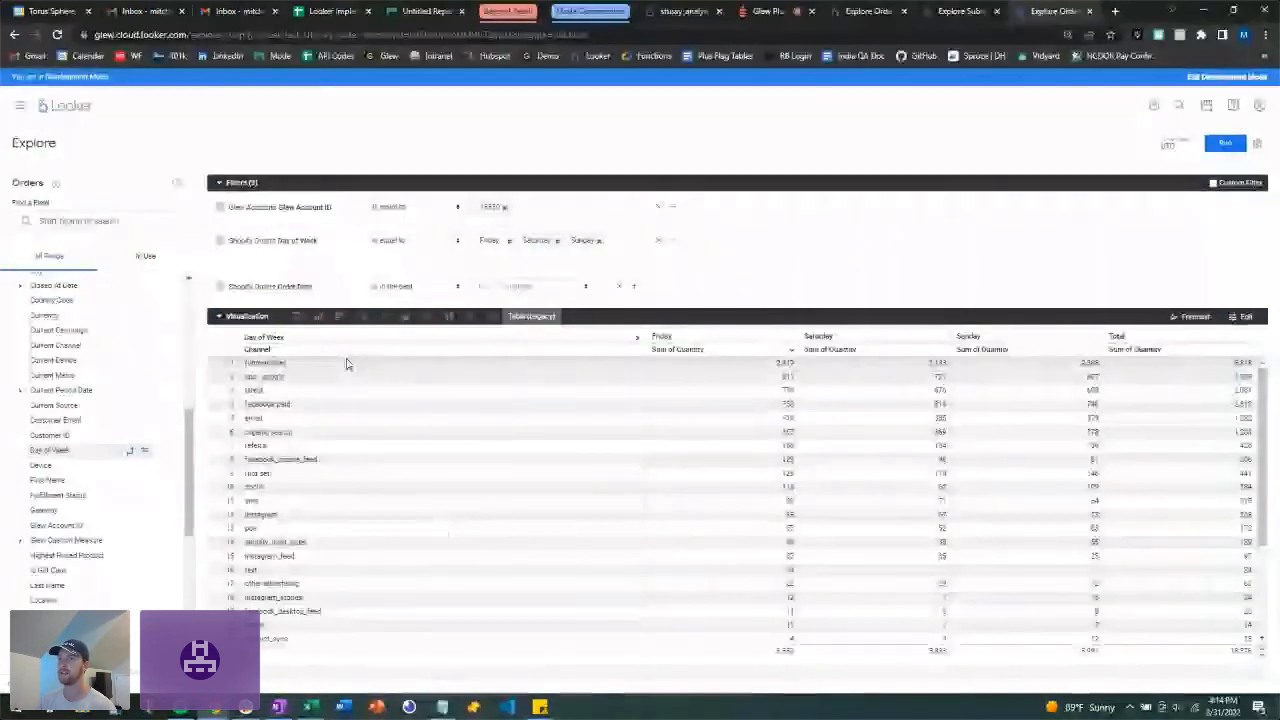
left_click(296, 318)
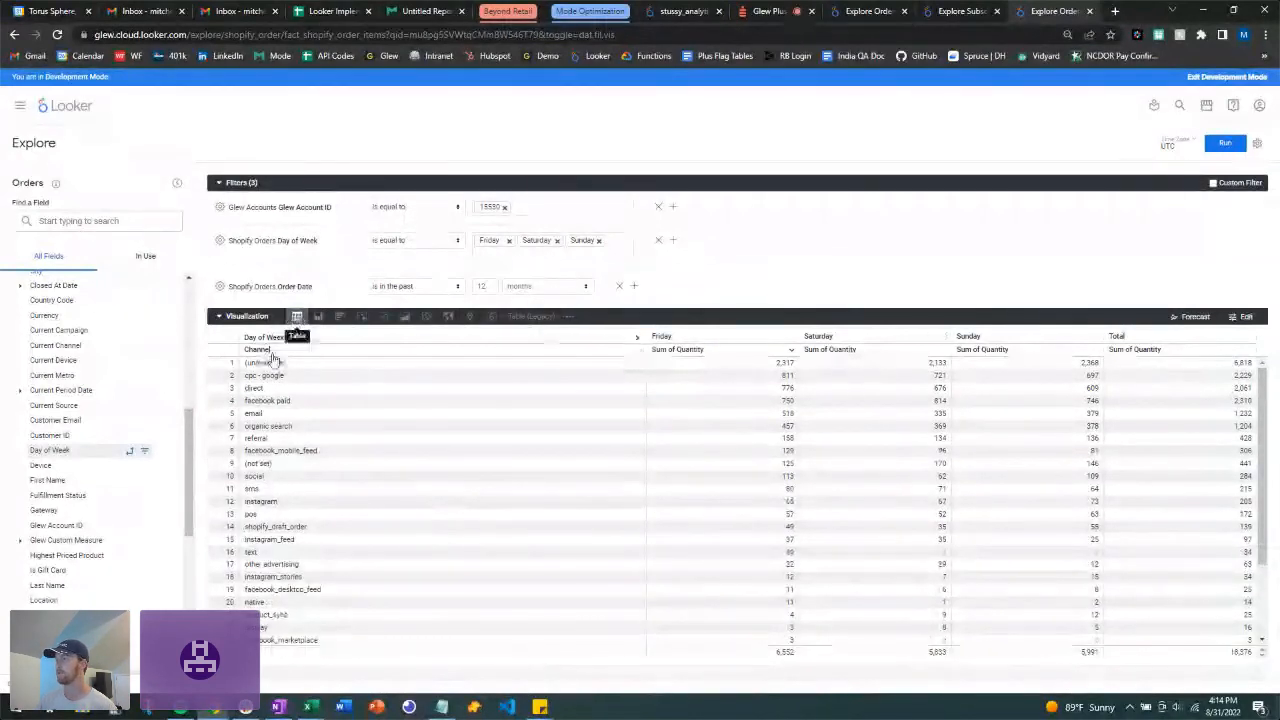
Step: Review the per-column Series customizations in the table's Edit settings
left_click(1245, 316)
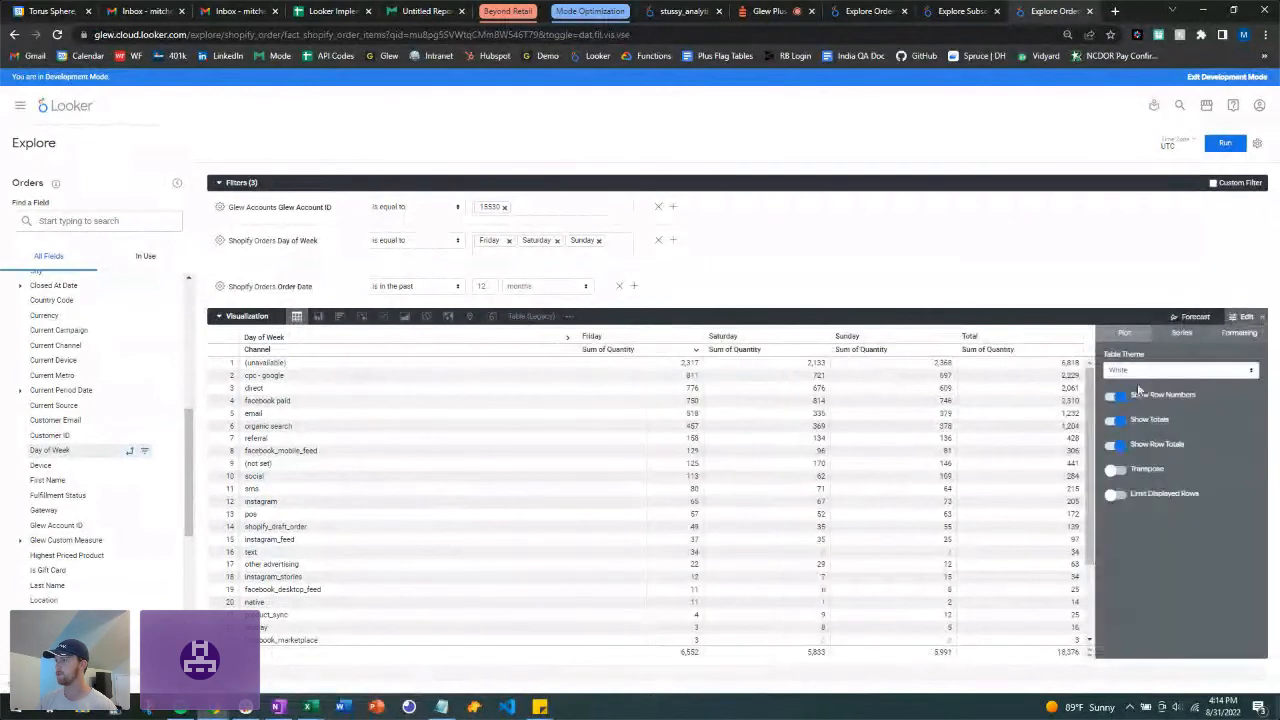
left_click(1178, 336)
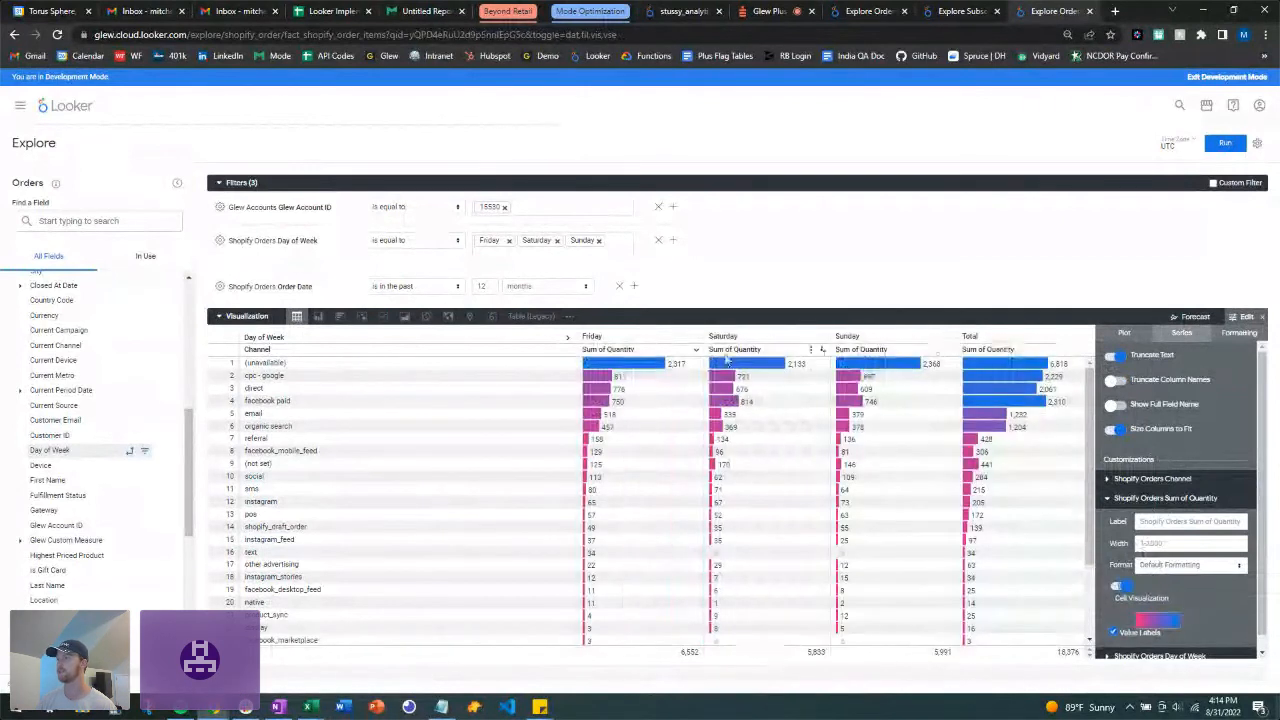
left_click(1262, 320)
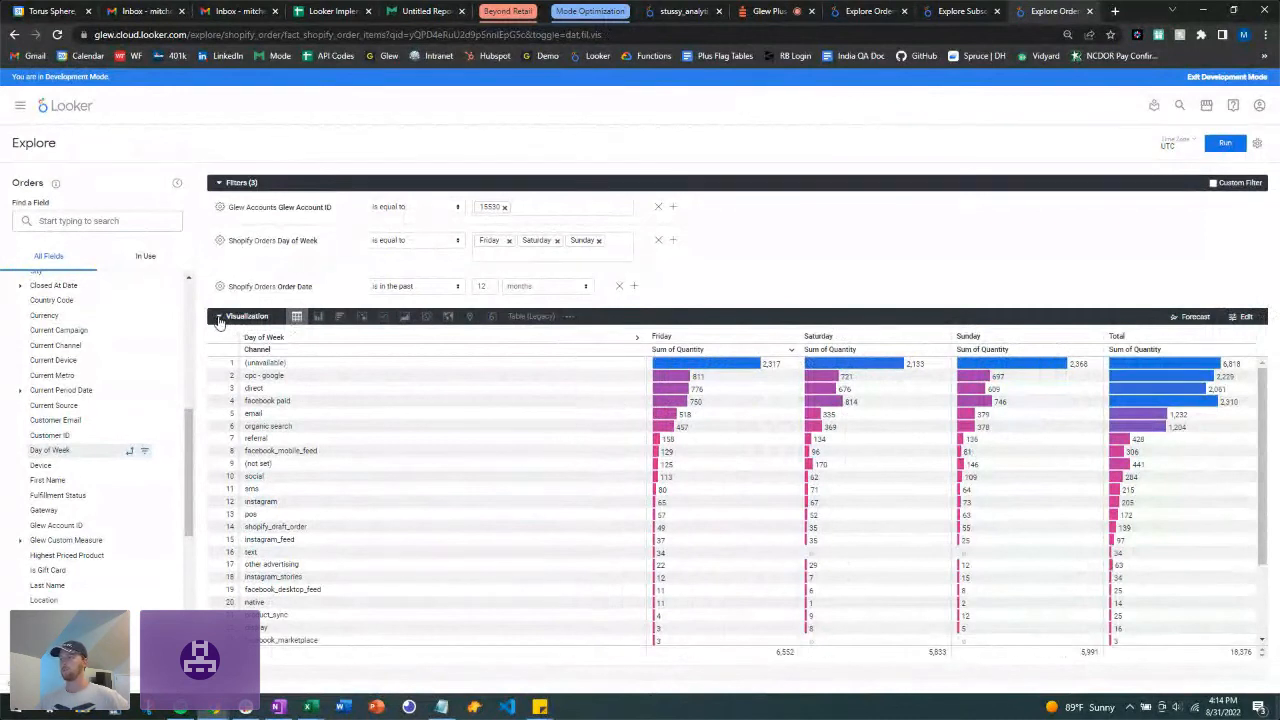
Step: Remove the Day of Week filter, with the Data results section shown
left_click(219, 318)
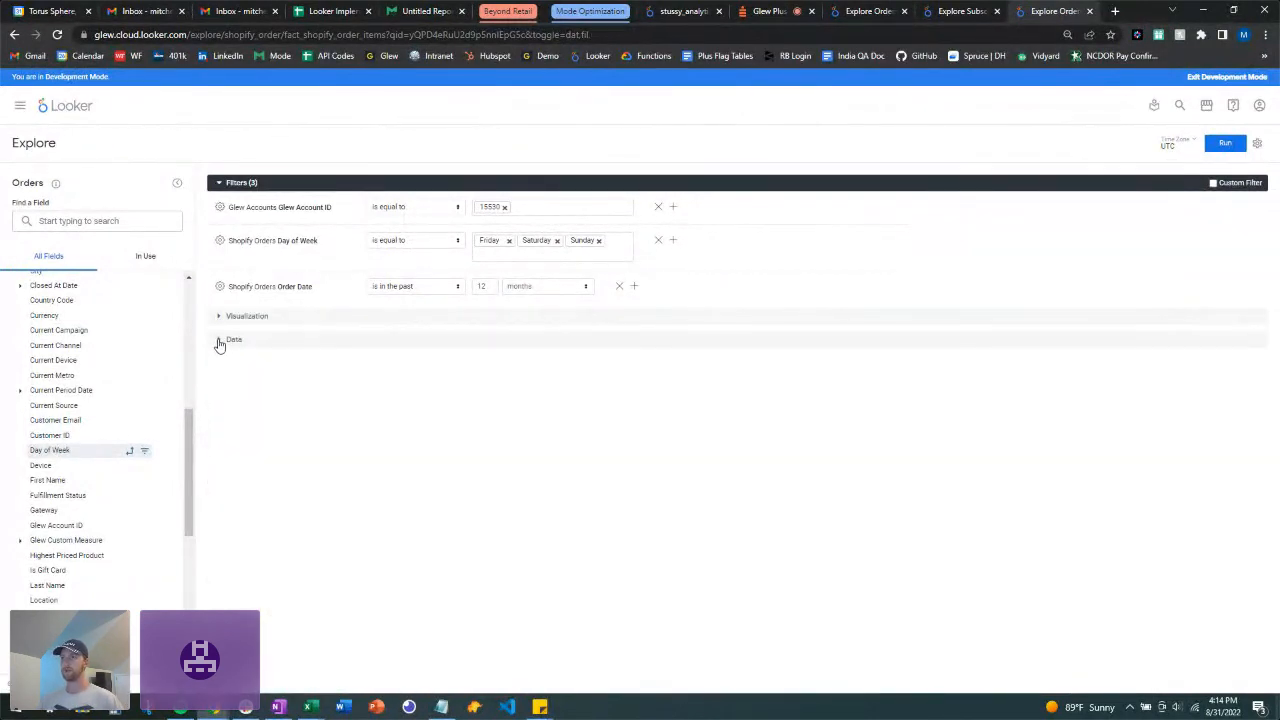
left_click(220, 341)
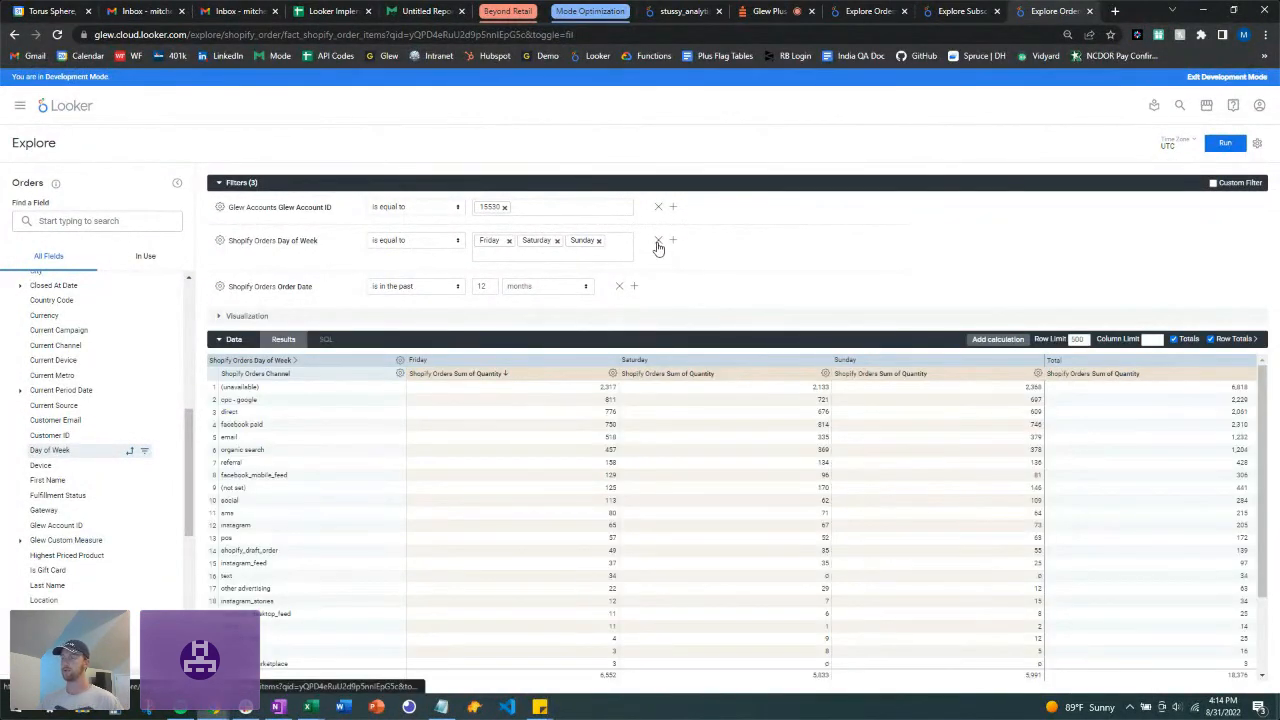
left_click(658, 242)
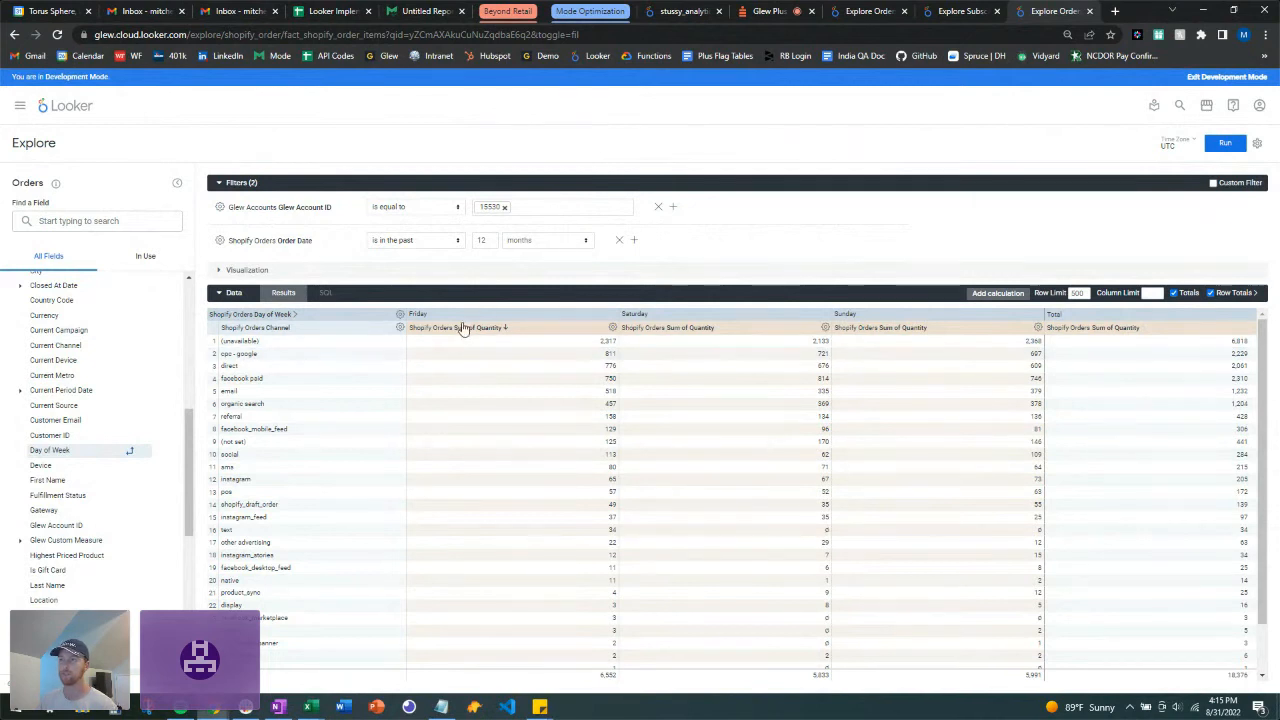
Step: Unpivot Day of Week so Channel and Sum of Quantity remain as plain columns
left_click(91, 455)
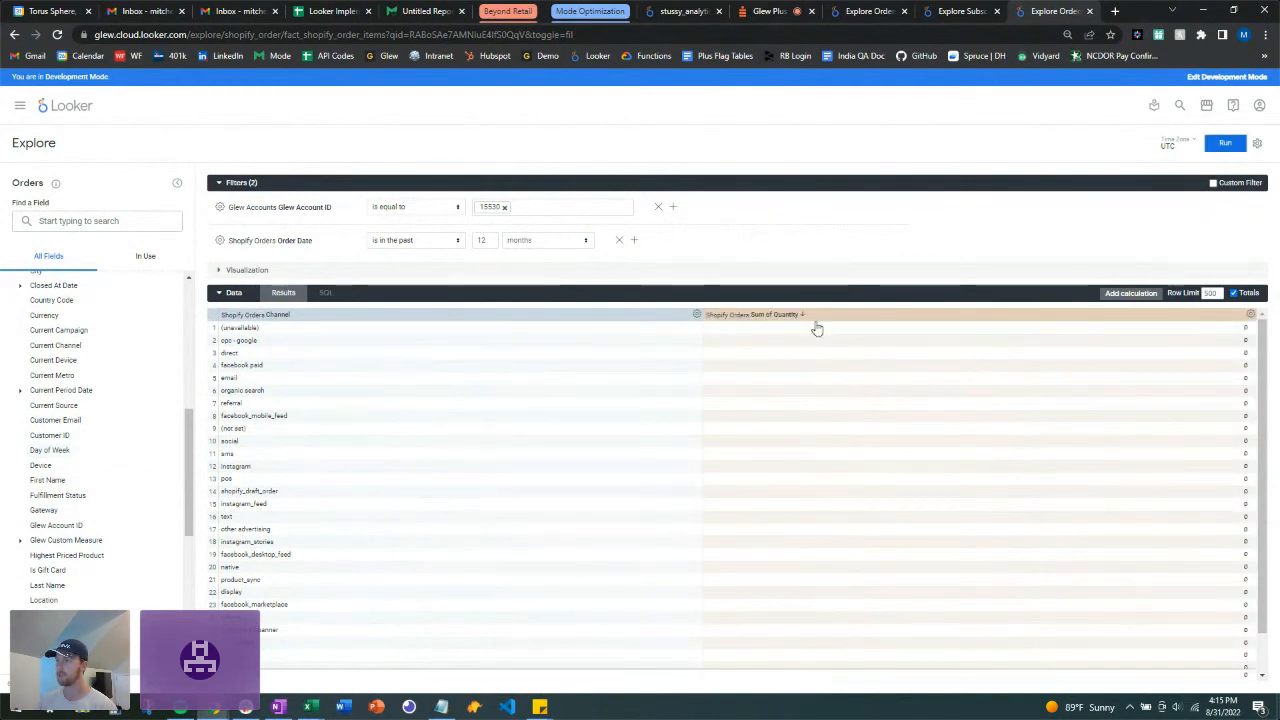
scroll(100, 500, "down", 5)
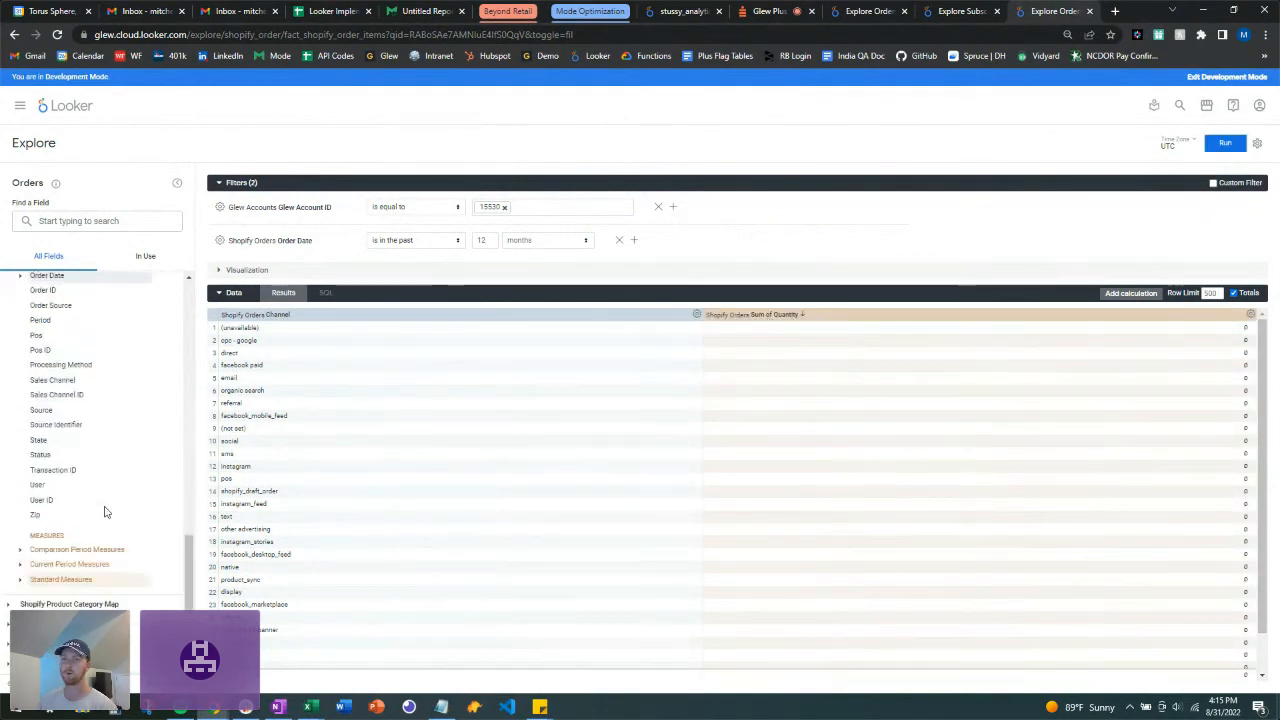
left_click(22, 580)
scroll(140, 525, "down", 5)
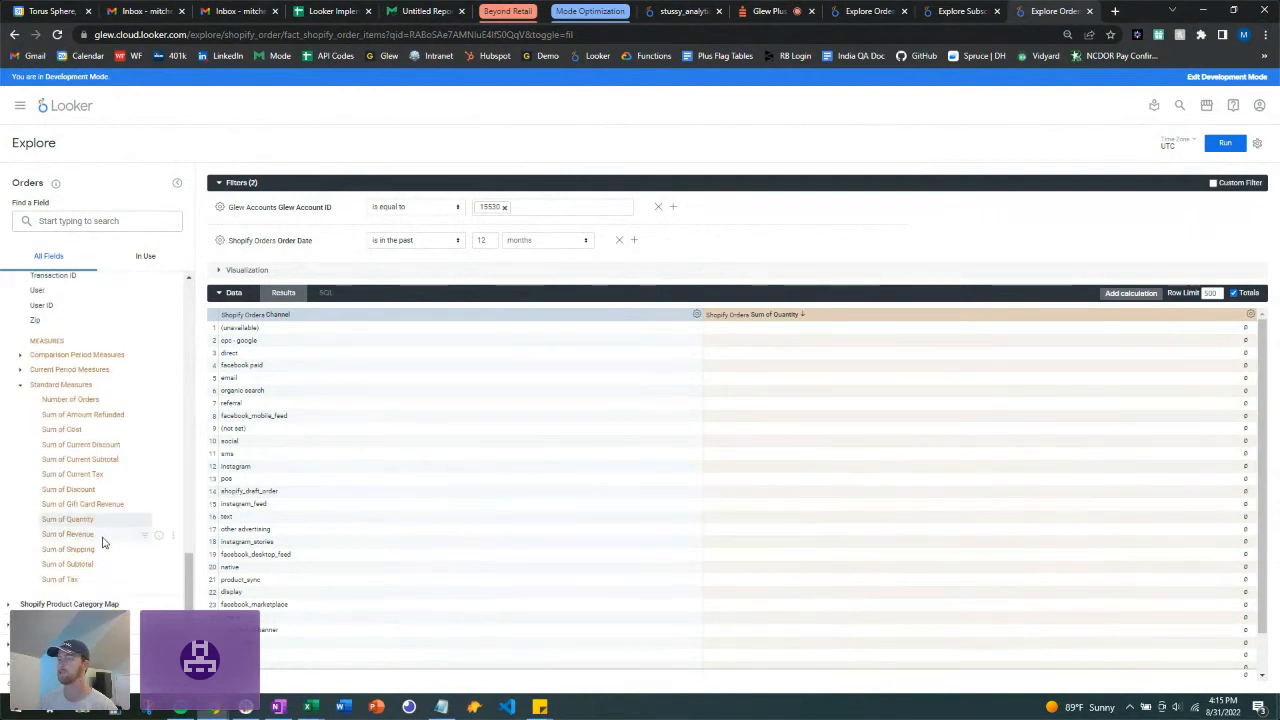
Step: Add Sum of Revenue beside Sum of Quantity and pivot both measures by an Order Date period
left_click(103, 540)
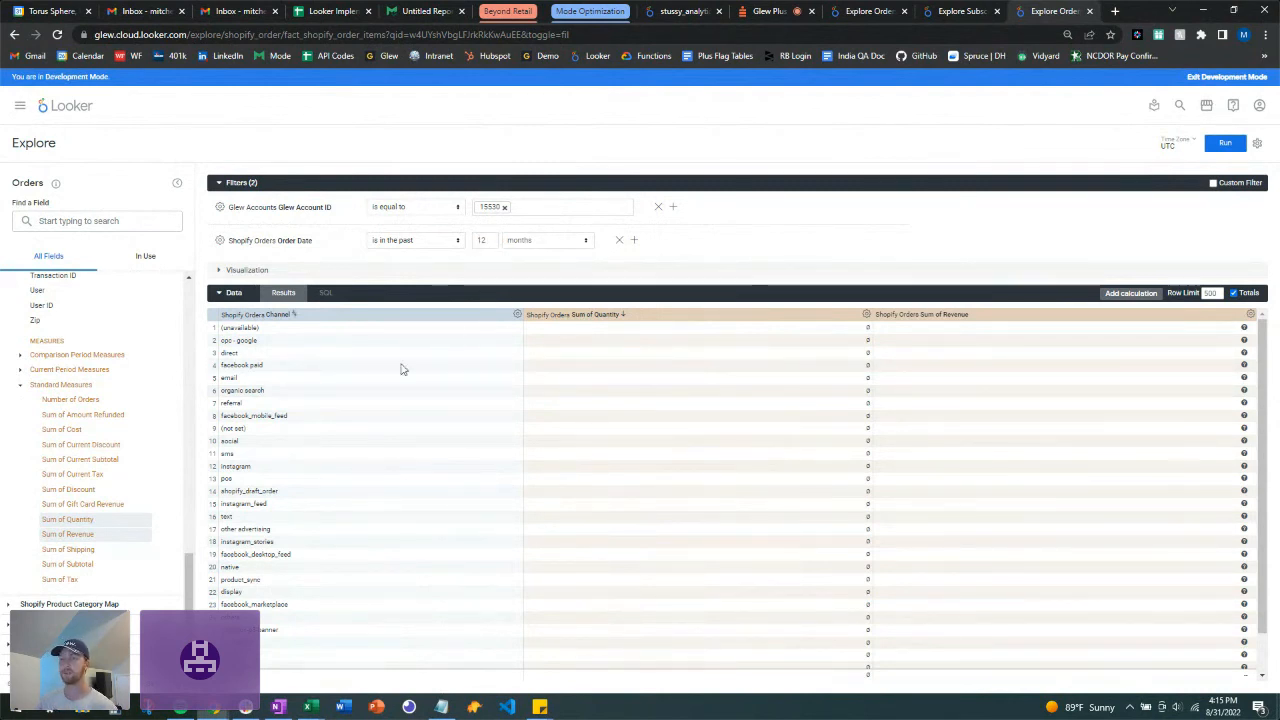
left_click(21, 385)
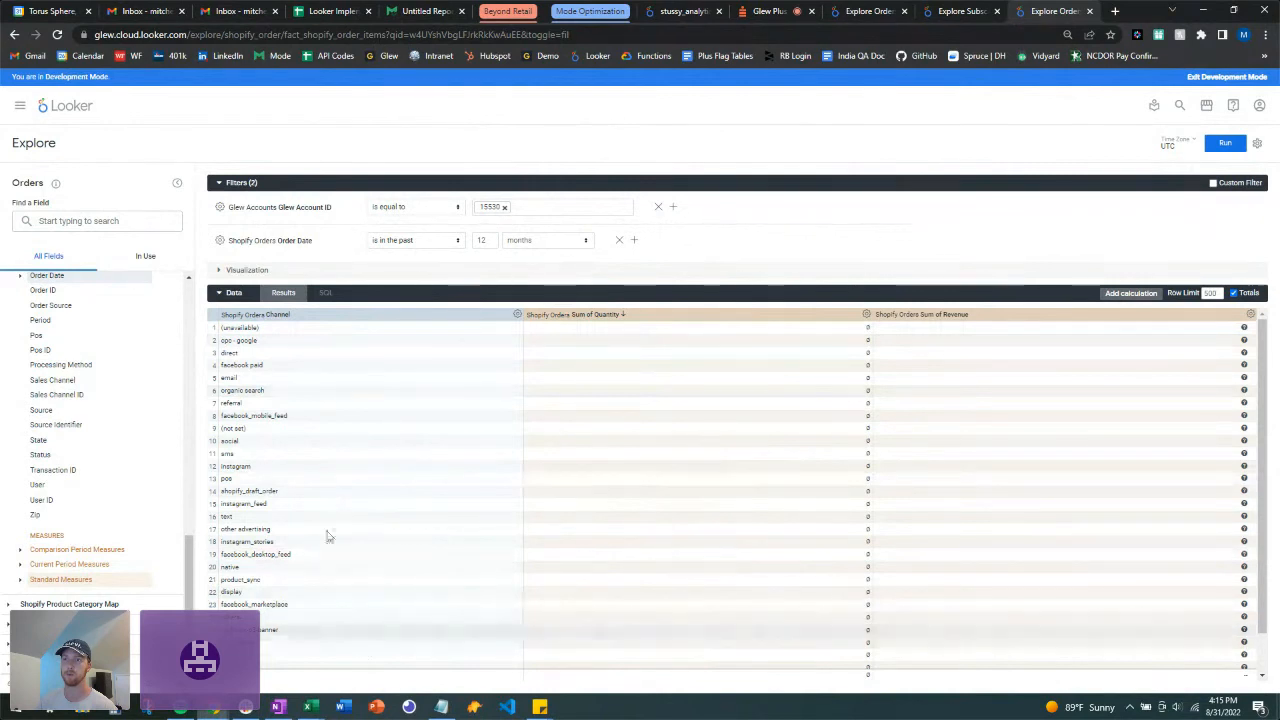
scroll(108, 437, "up", 1)
scroll(108, 437, "up", 2)
left_click(20, 442)
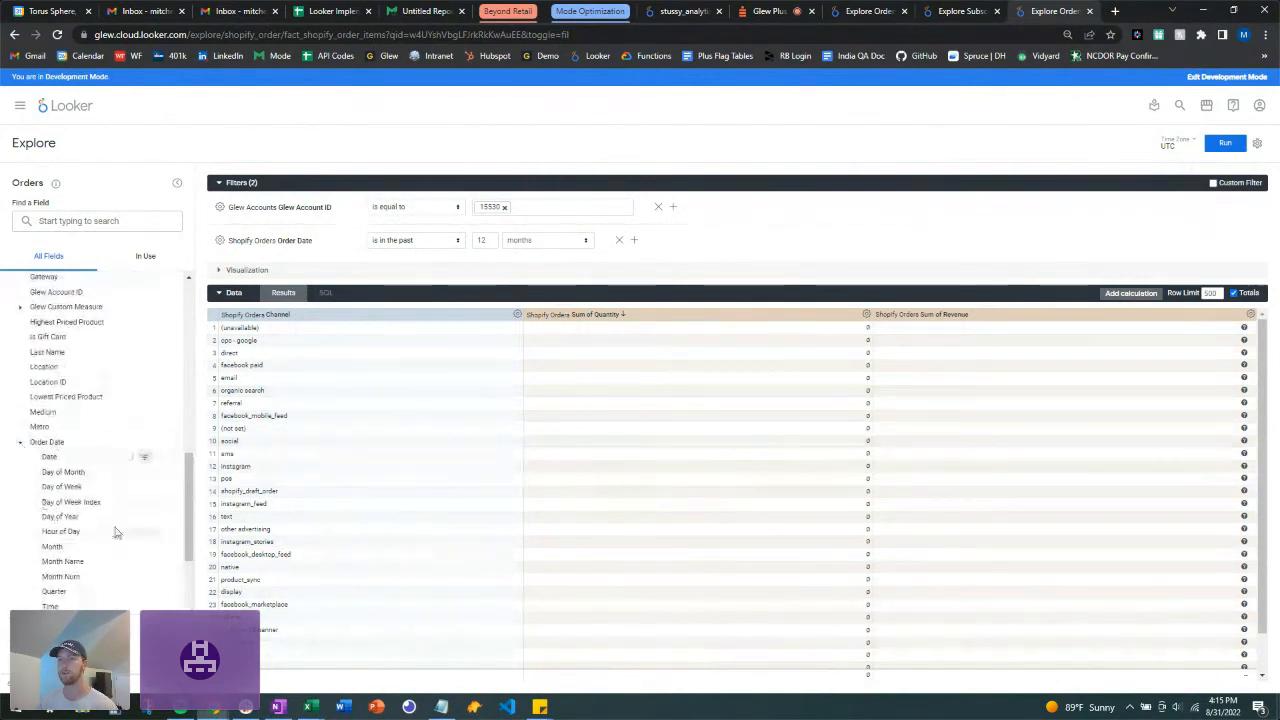
left_click(132, 624)
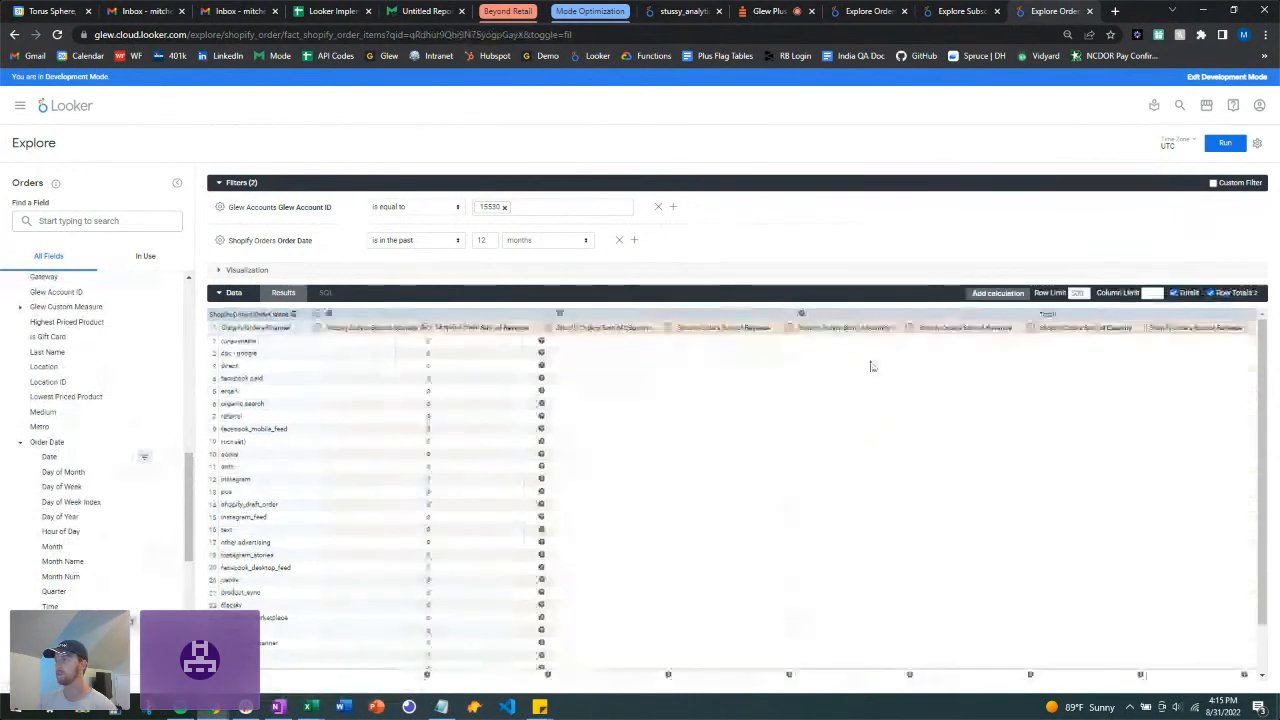
Step: Run the query, then rerun it for the past 2 months, giving weekly results from 2022-06-27
left_click(1225, 145)
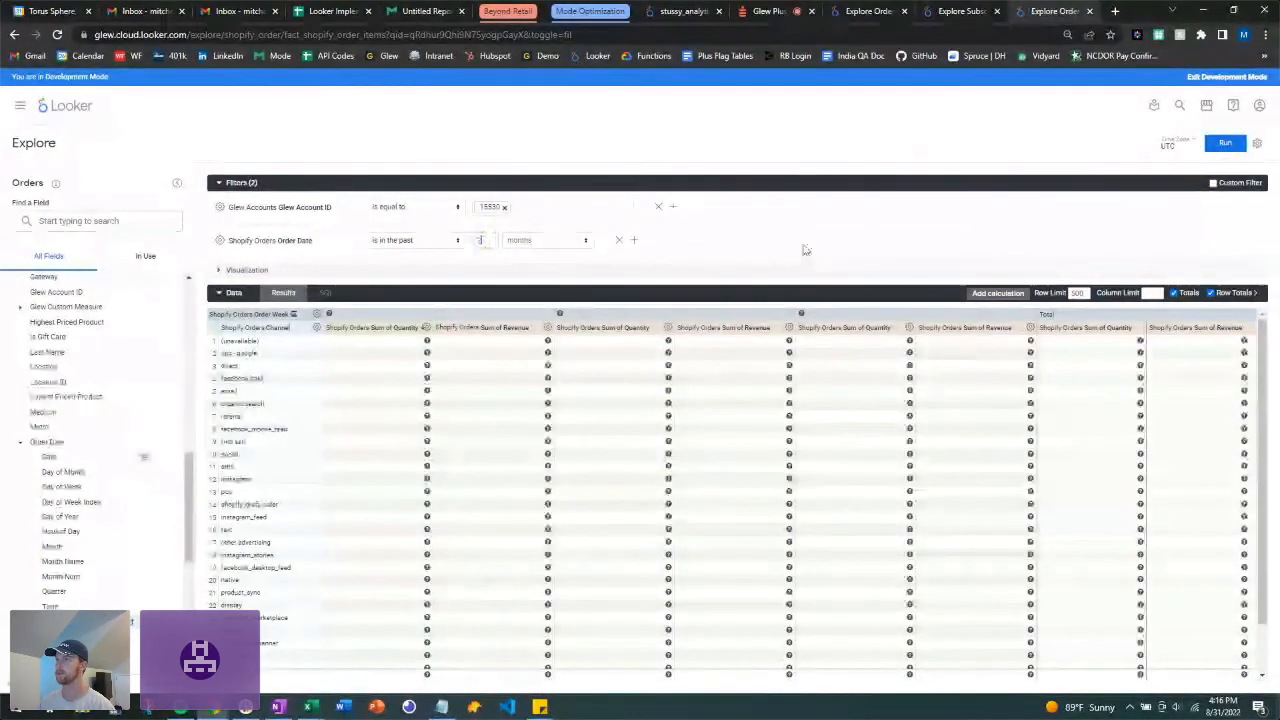
left_click(1225, 150)
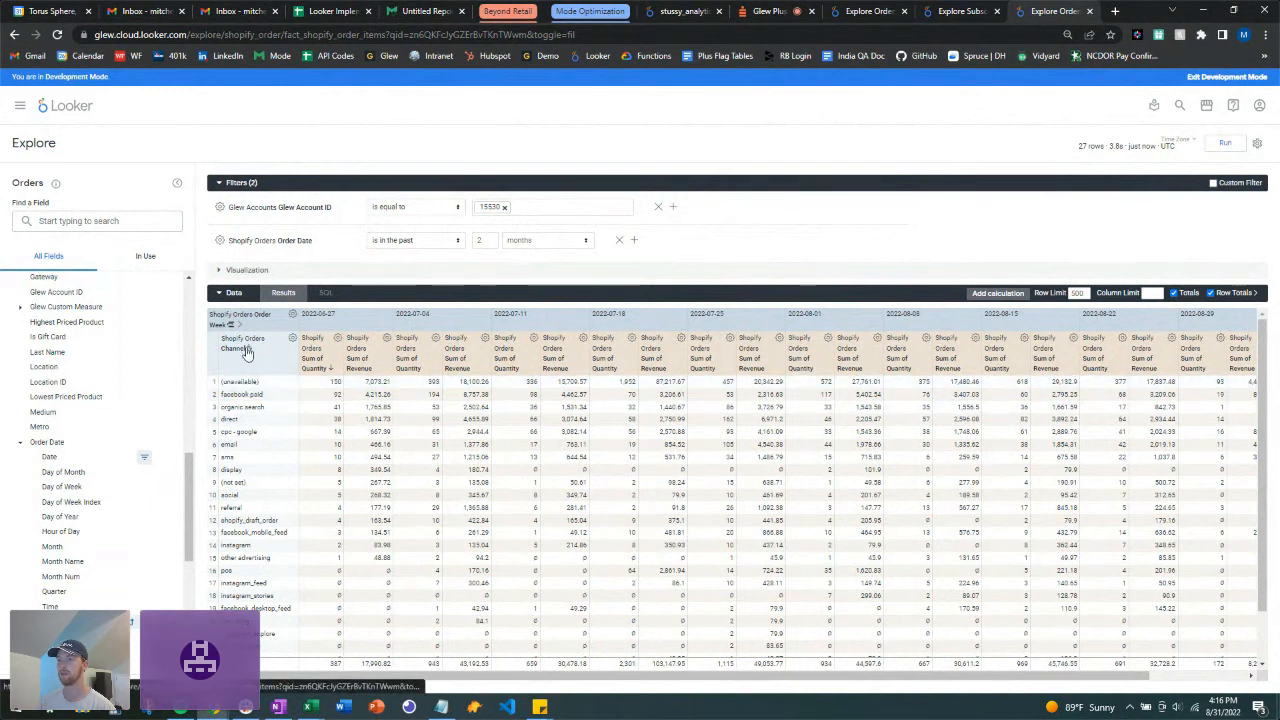
Step: Scroll through the weekly channel quantity and revenue results
scroll(277, 424, "down", 1)
scroll(275, 420, "up", 1)
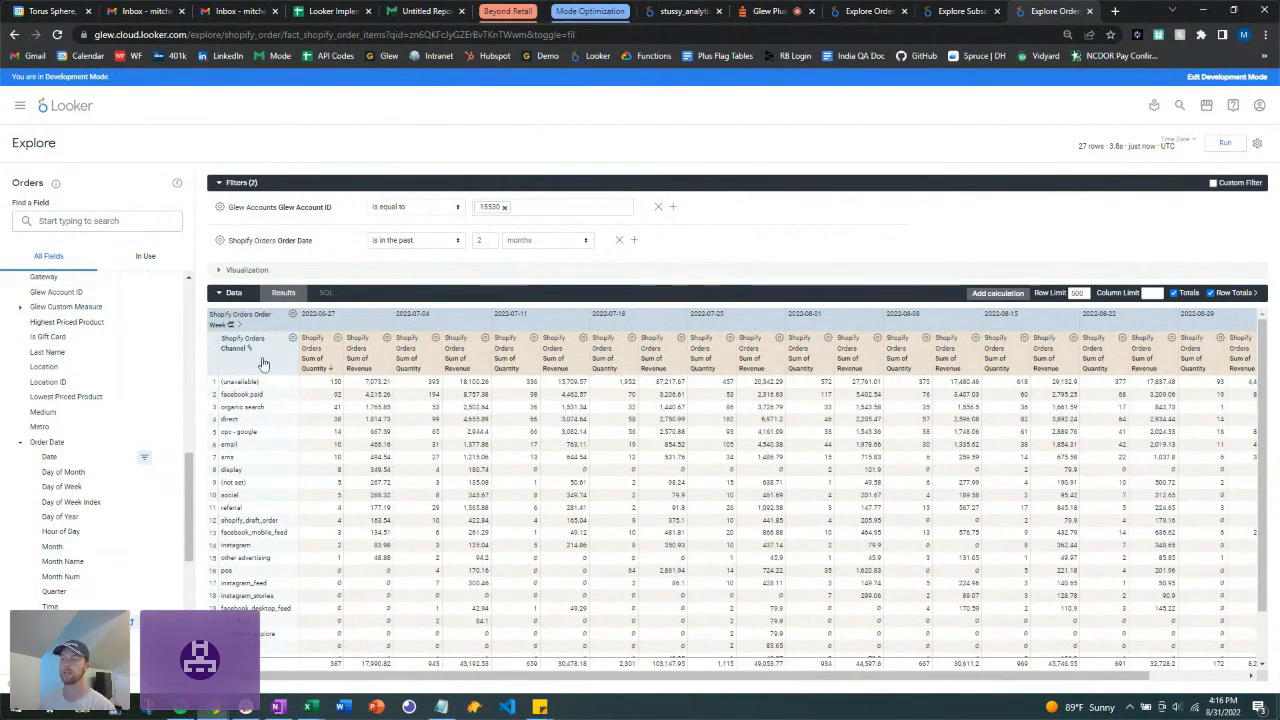
scroll(100, 484, "up", 10)
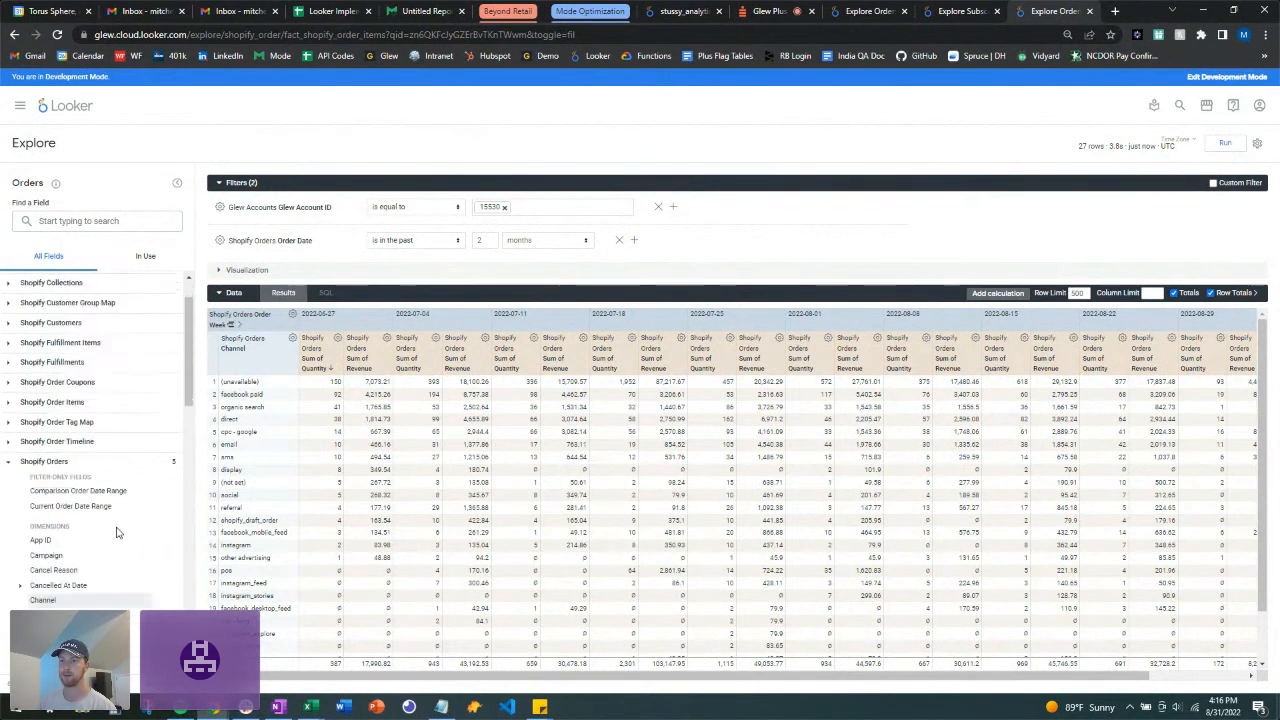
scroll(112, 522, "down", 5)
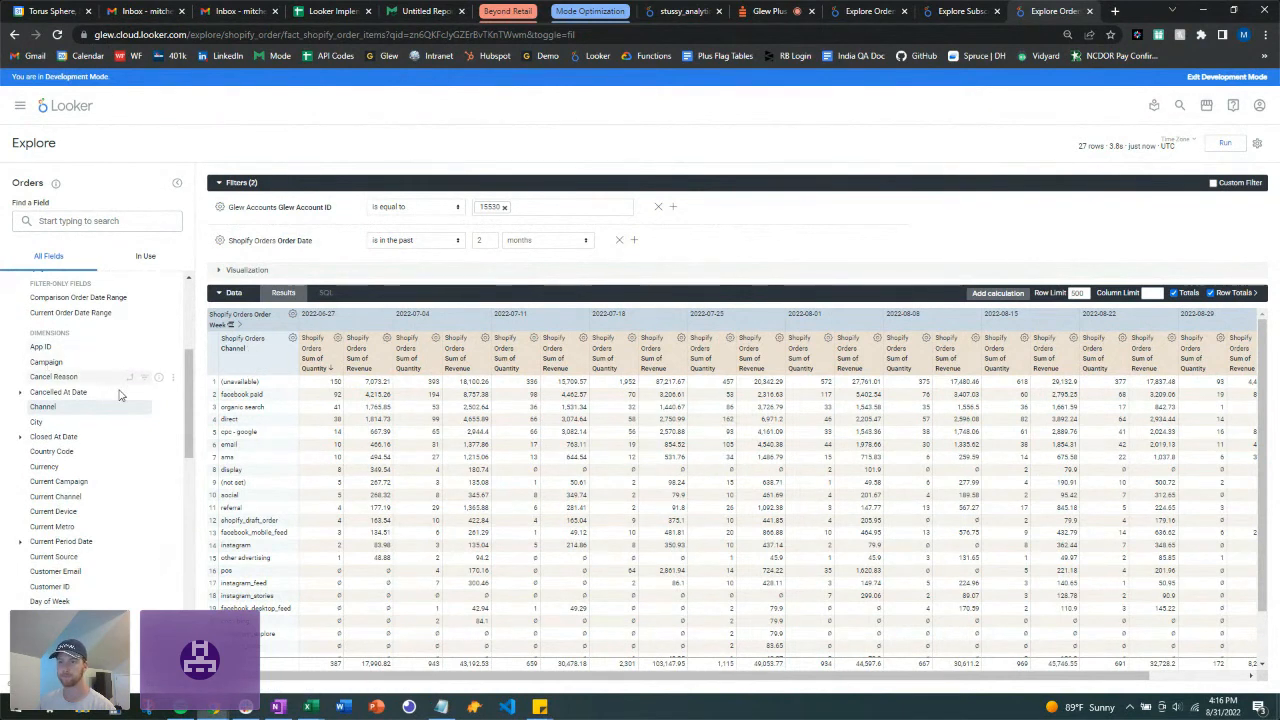
scroll(86, 465, "down", 3)
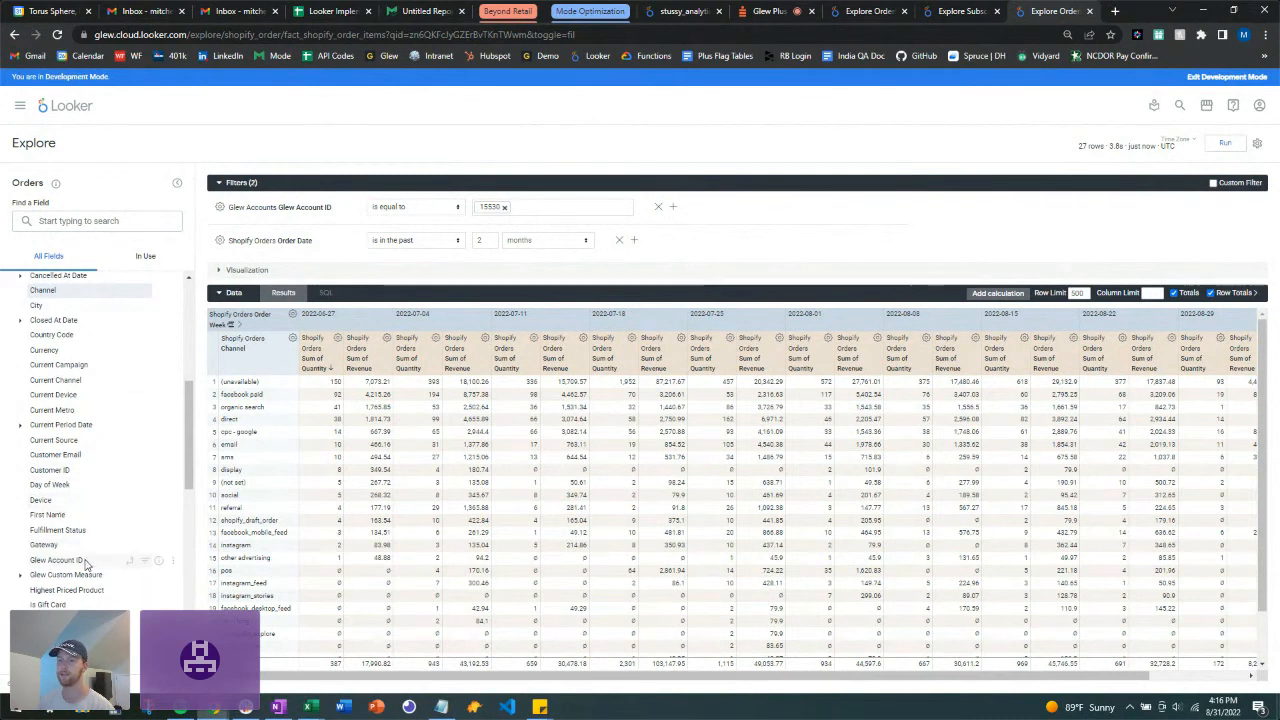
scroll(65, 508, "down", 3)
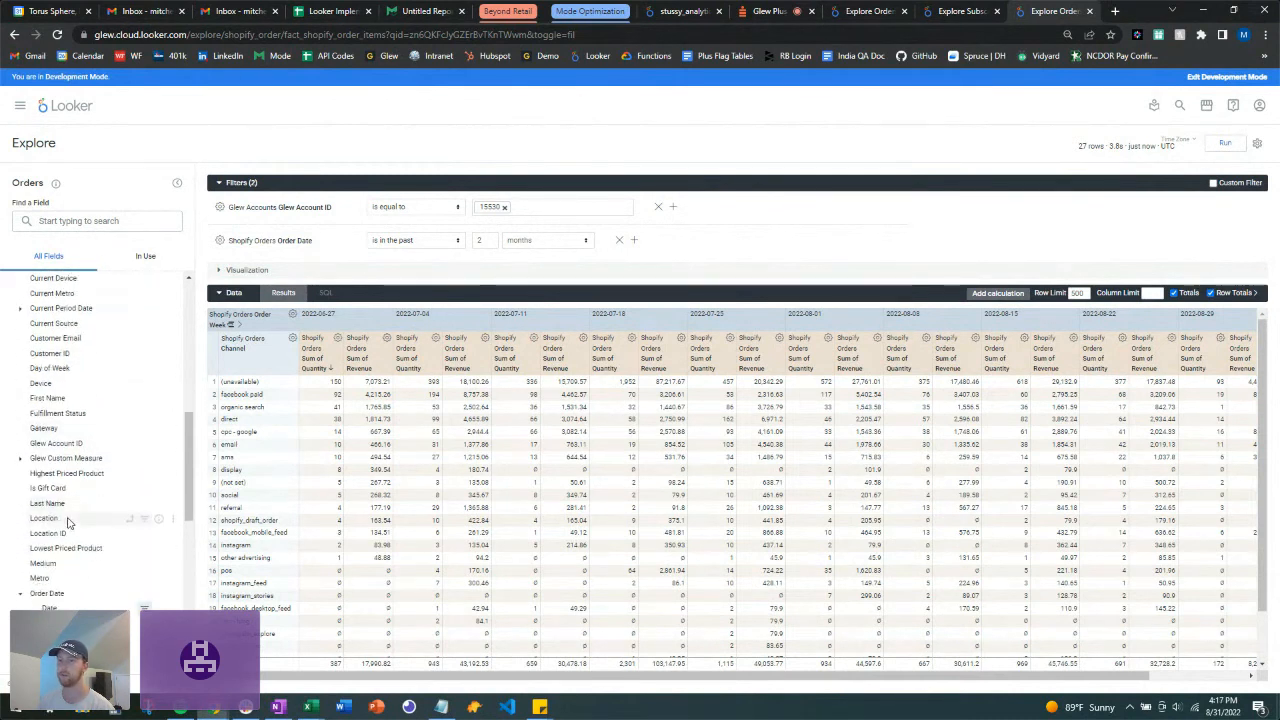
scroll(70, 520, "down", 9)
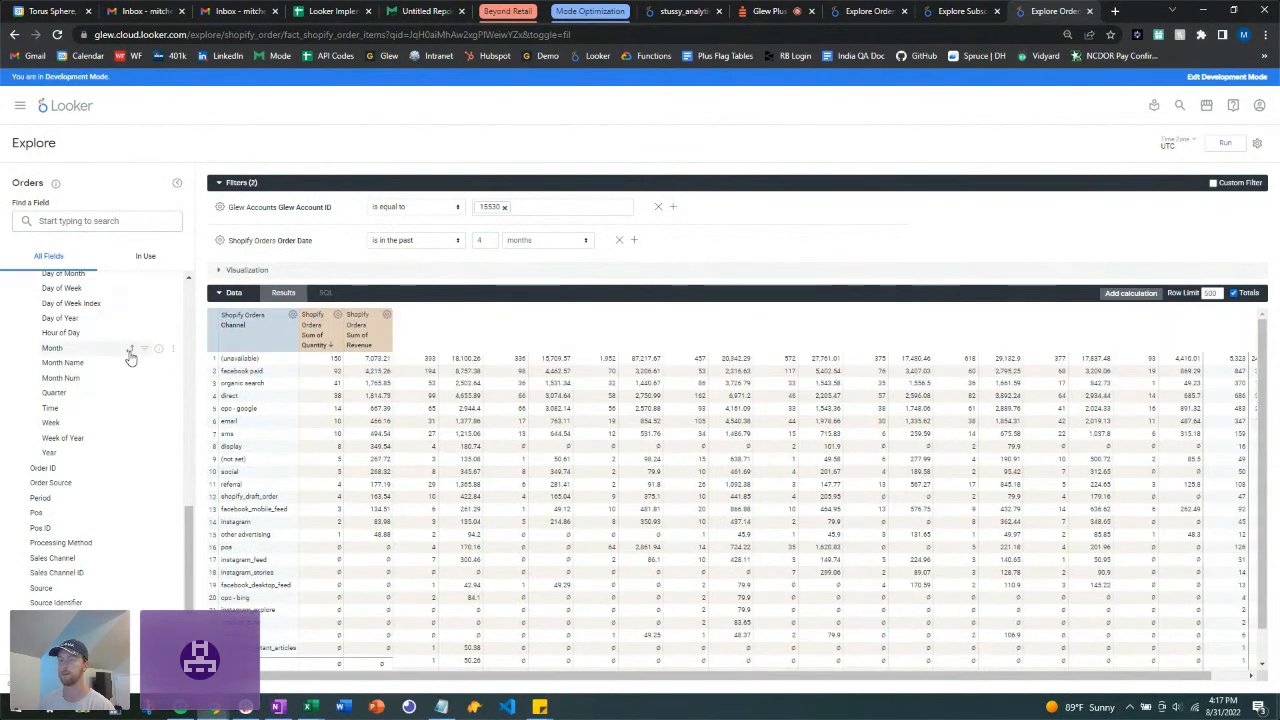
Step: Pivot by Order Month and rerun, showing quantity and revenue for 2022-05 through 2022-08
left_click(129, 350)
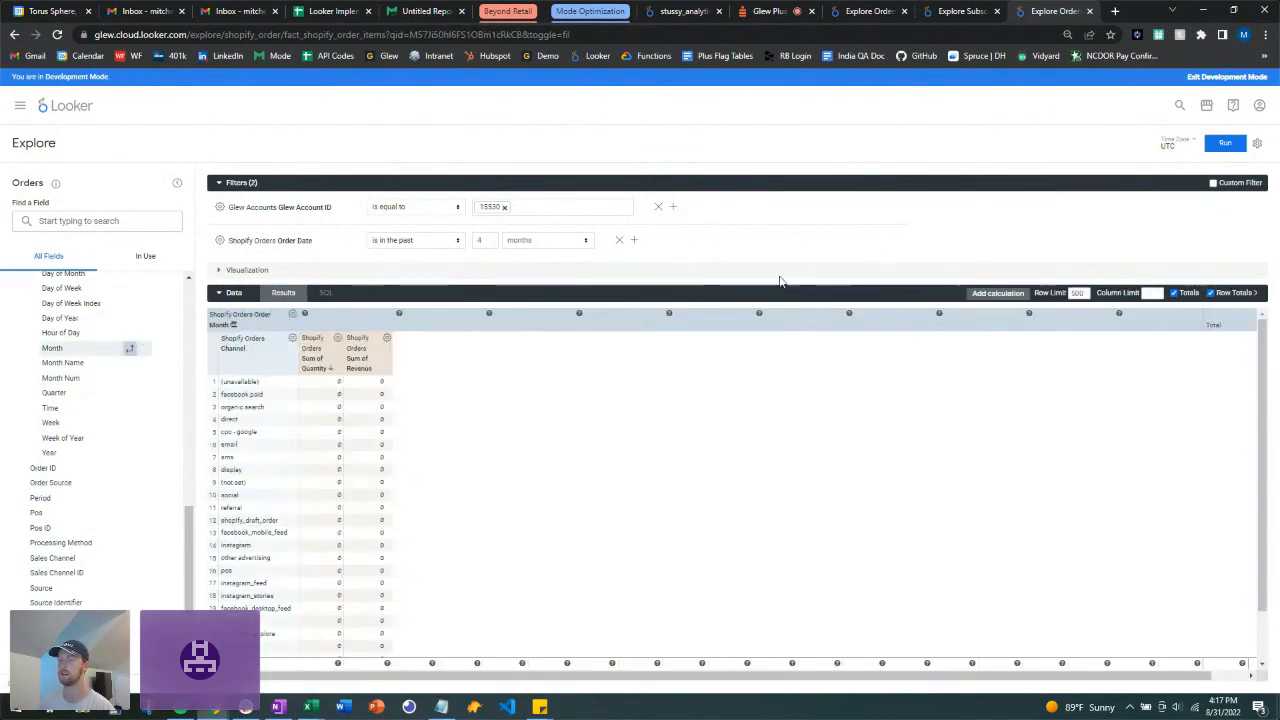
left_click(1228, 145)
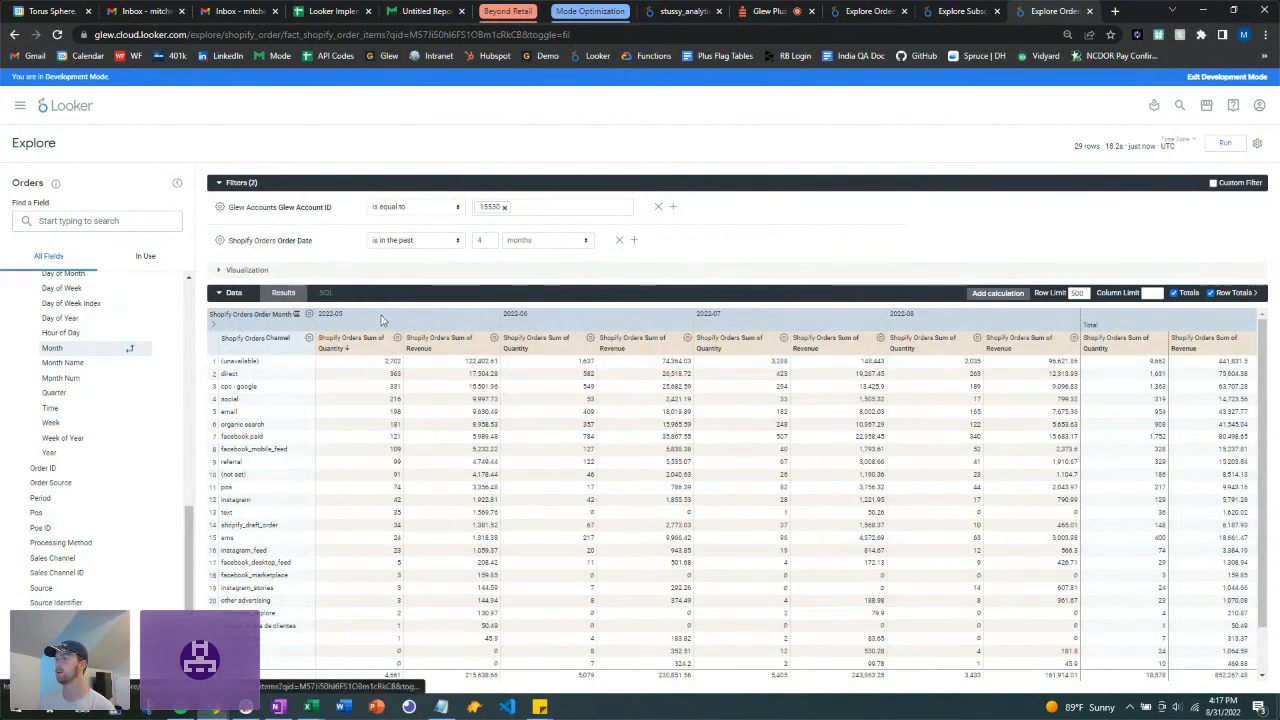
Step: Set the table header size to 12 in Formatting, then collapse both Visualization and Data
left_click(222, 293)
left_click(220, 271)
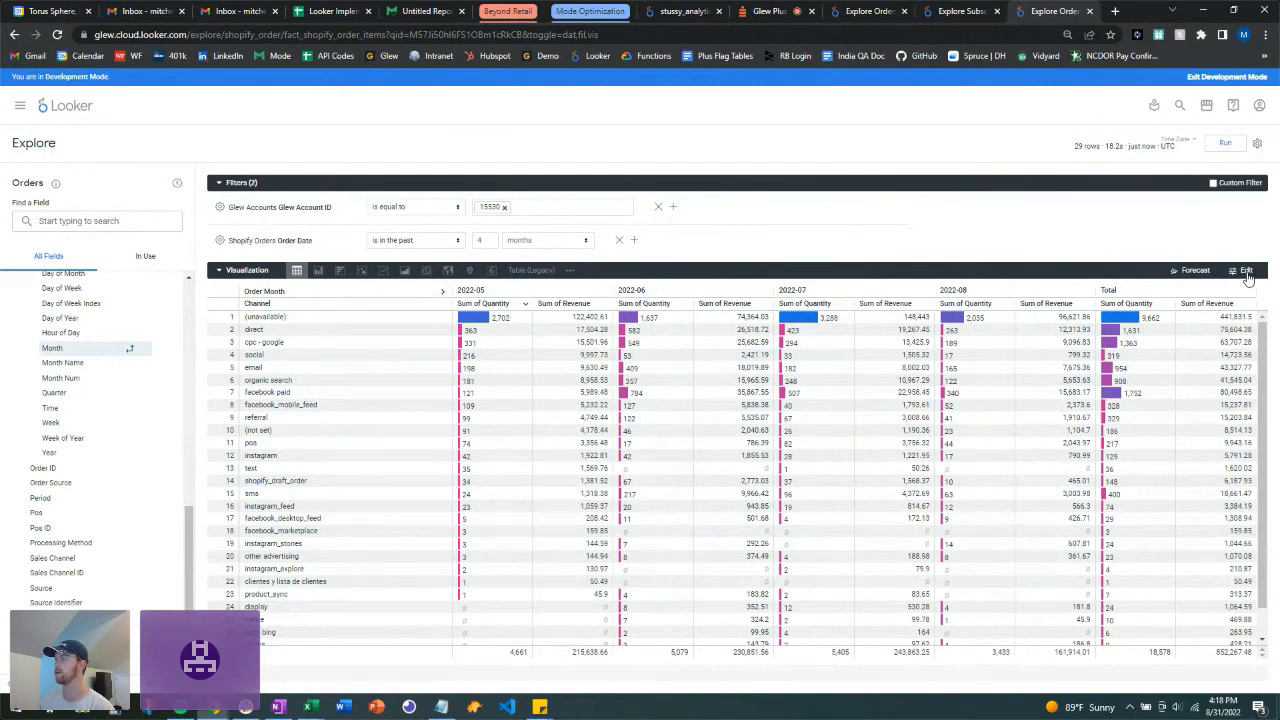
left_click(1247, 272)
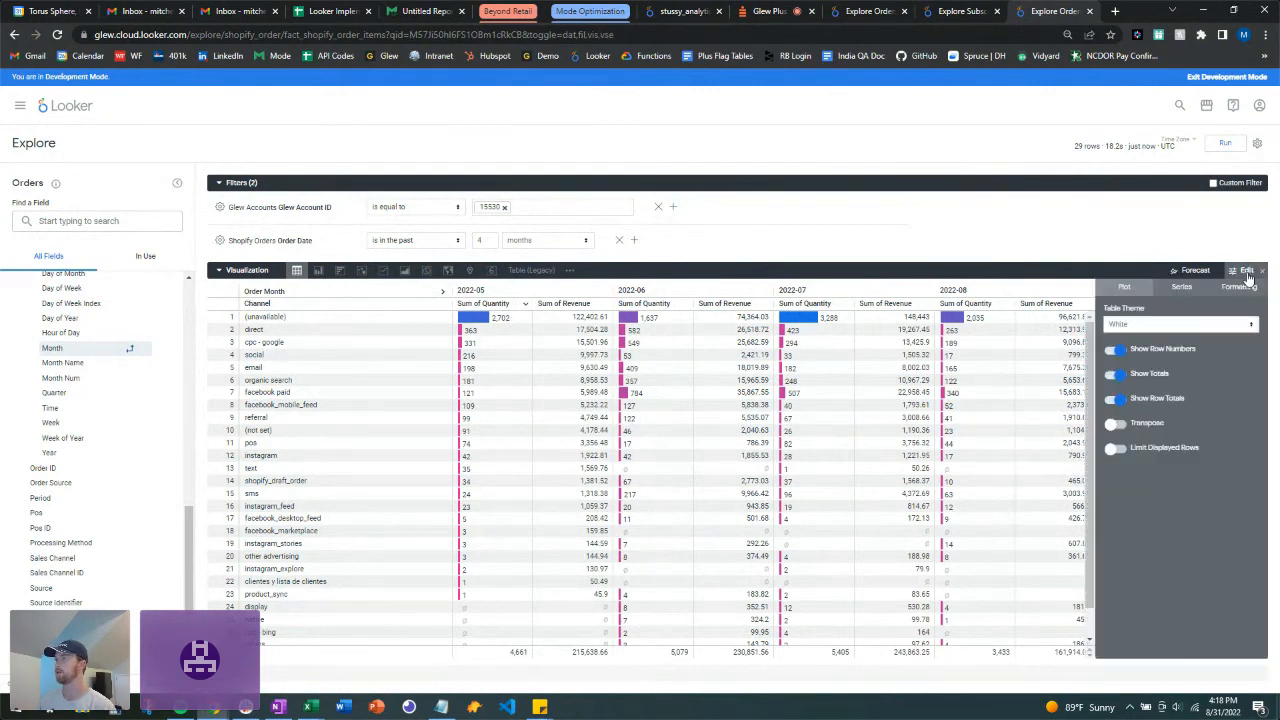
left_click(1245, 289)
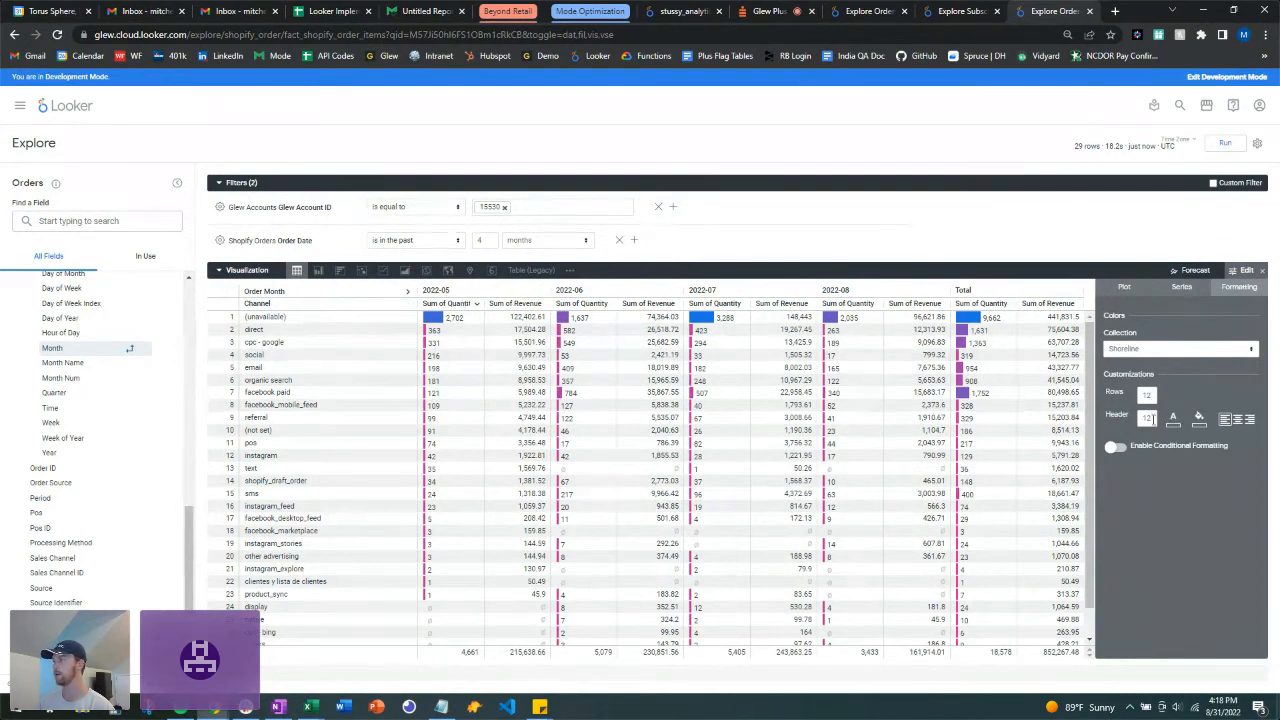
left_click_drag(1152, 419, 1128, 422)
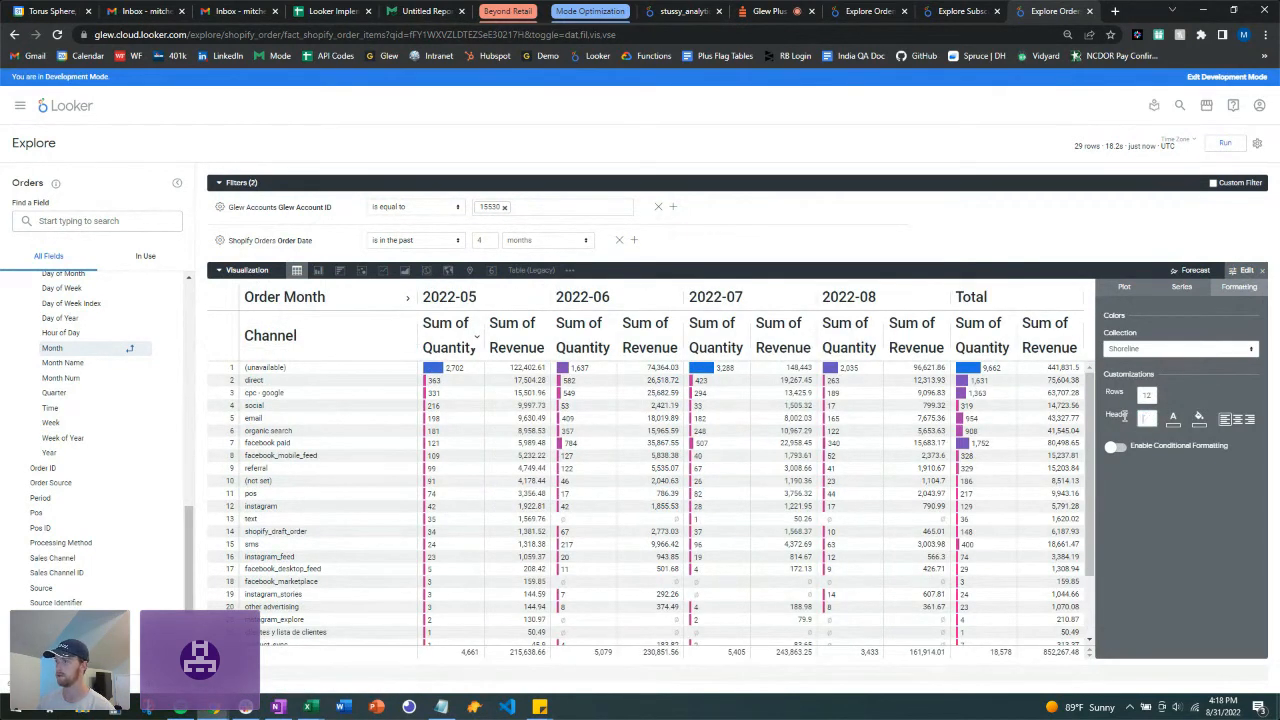
type("12")
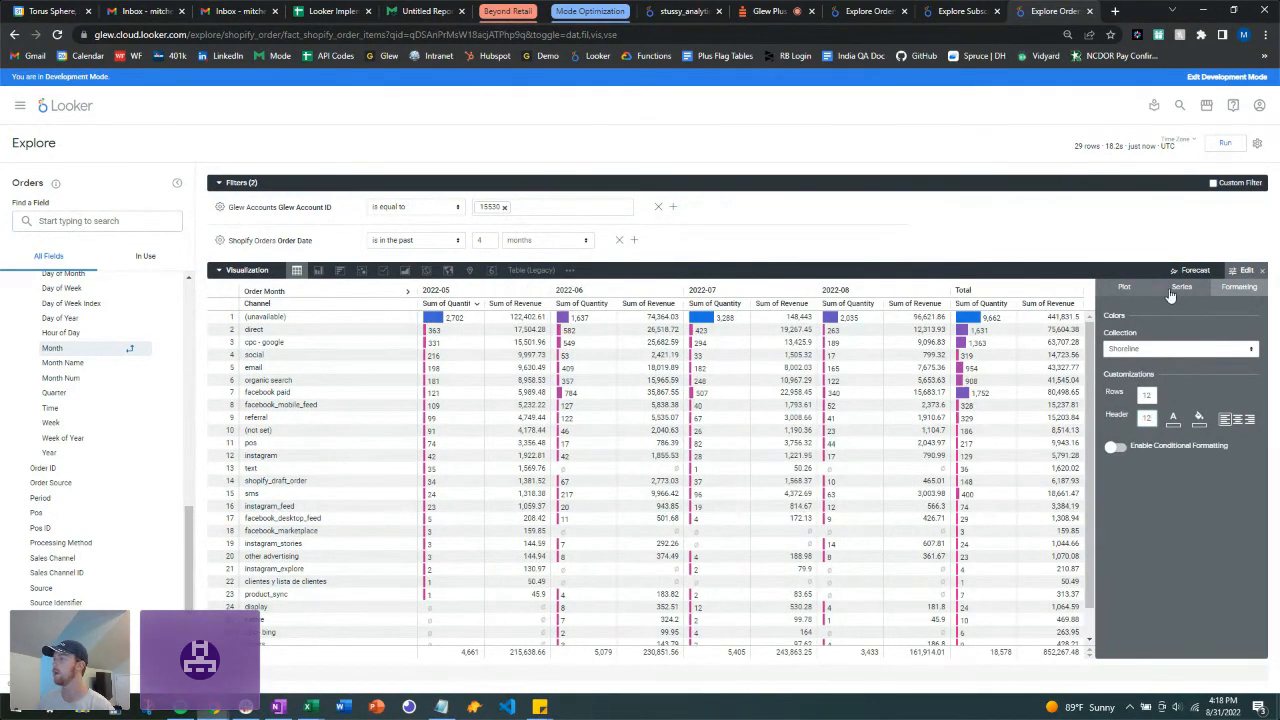
left_click(1262, 272)
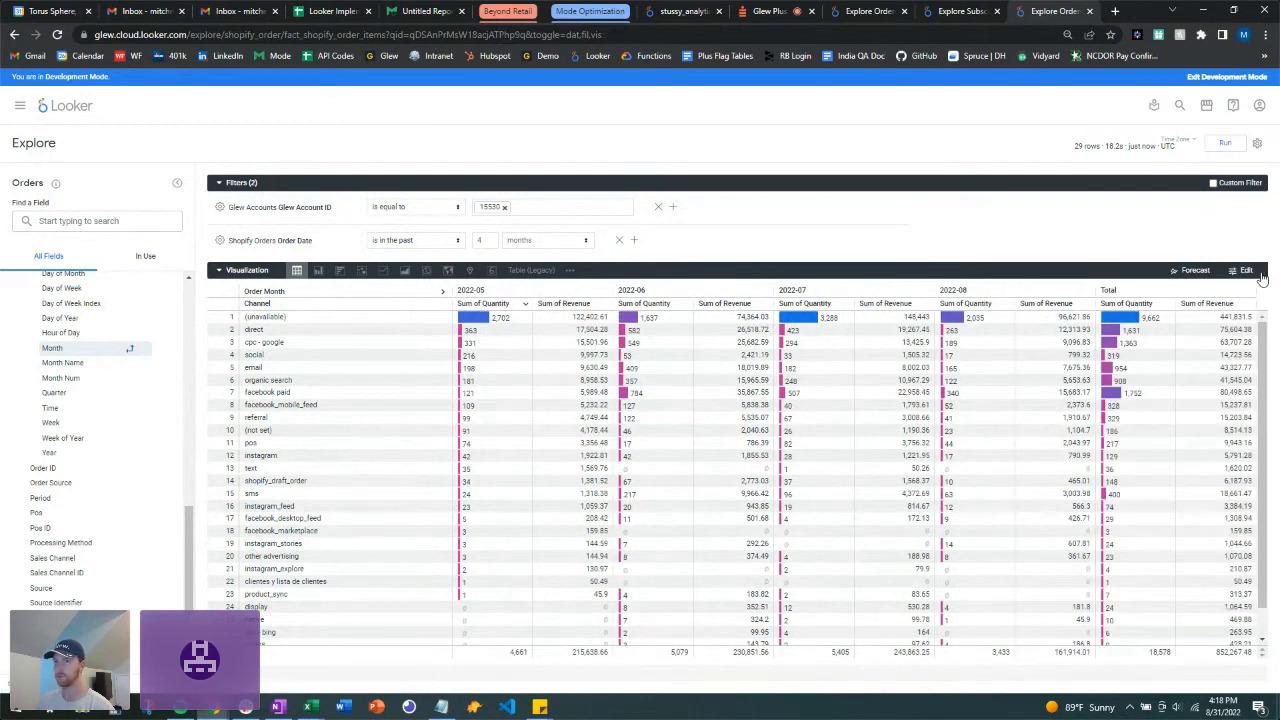
left_click(219, 272)
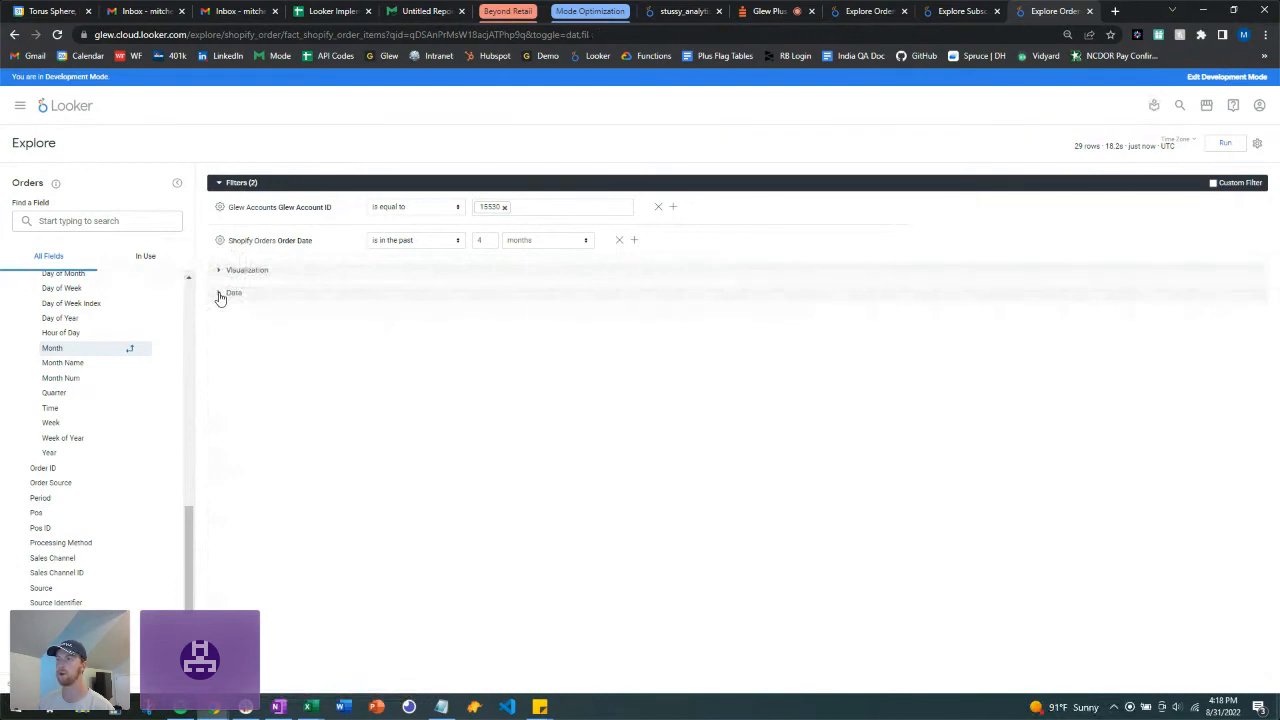
Step: Change the Order Date filter to the past 12 months and reopen the Data results
double_click(485, 242)
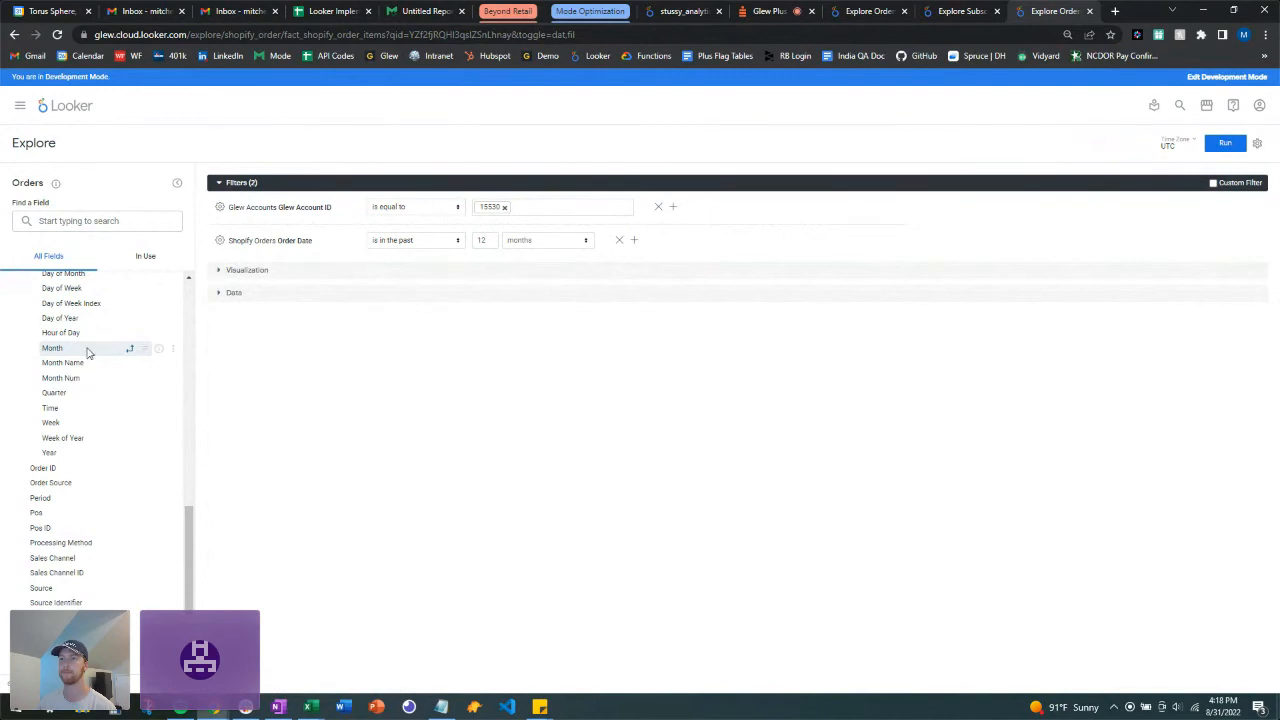
left_click(218, 294)
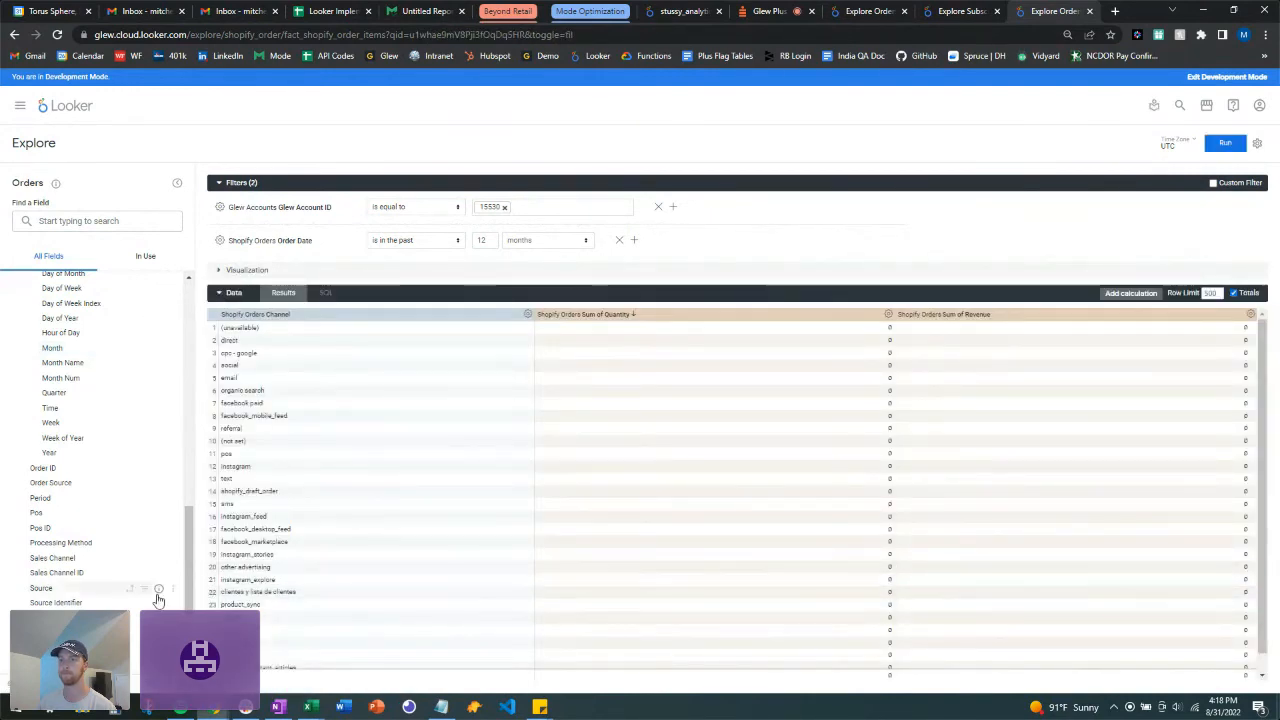
scroll(157, 598, "down", 3)
scroll(157, 598, "up", 3)
scroll(157, 598, "down", 3)
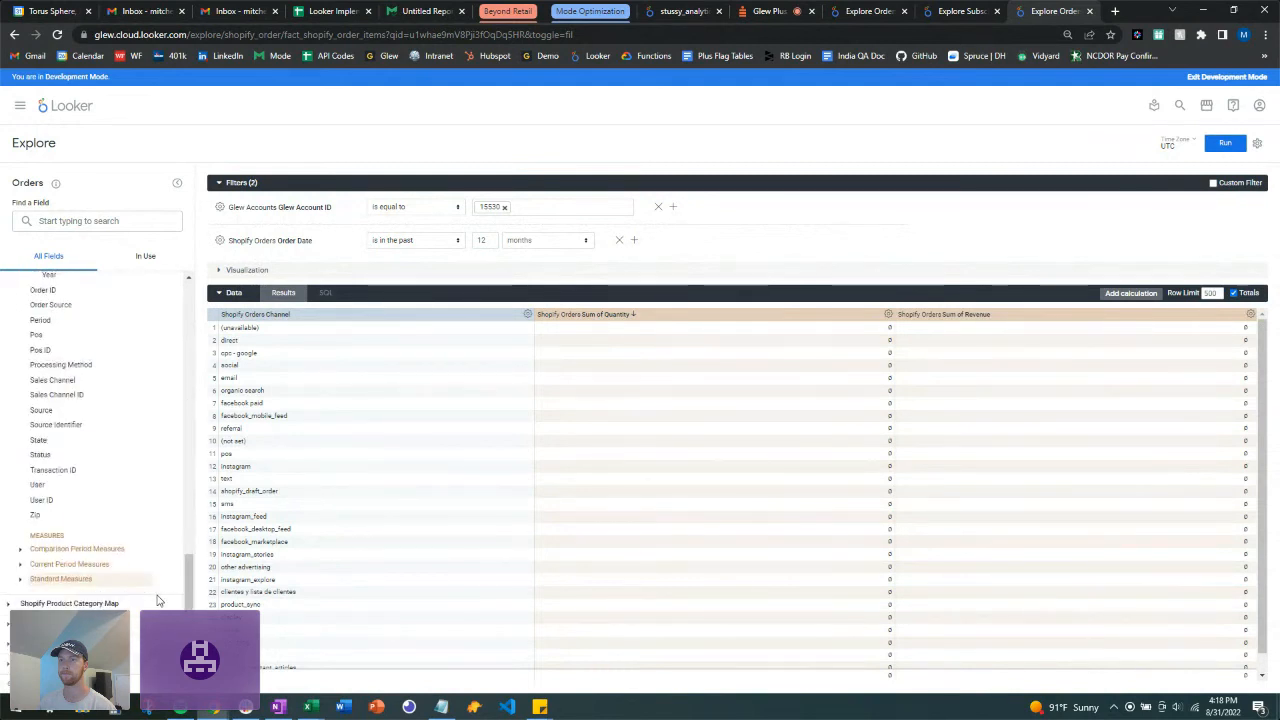
Step: Remove Sum of Quantity and Sum of Revenue, leaving only the Channel column
left_click(19, 585)
scroll(19, 585, "down", 2)
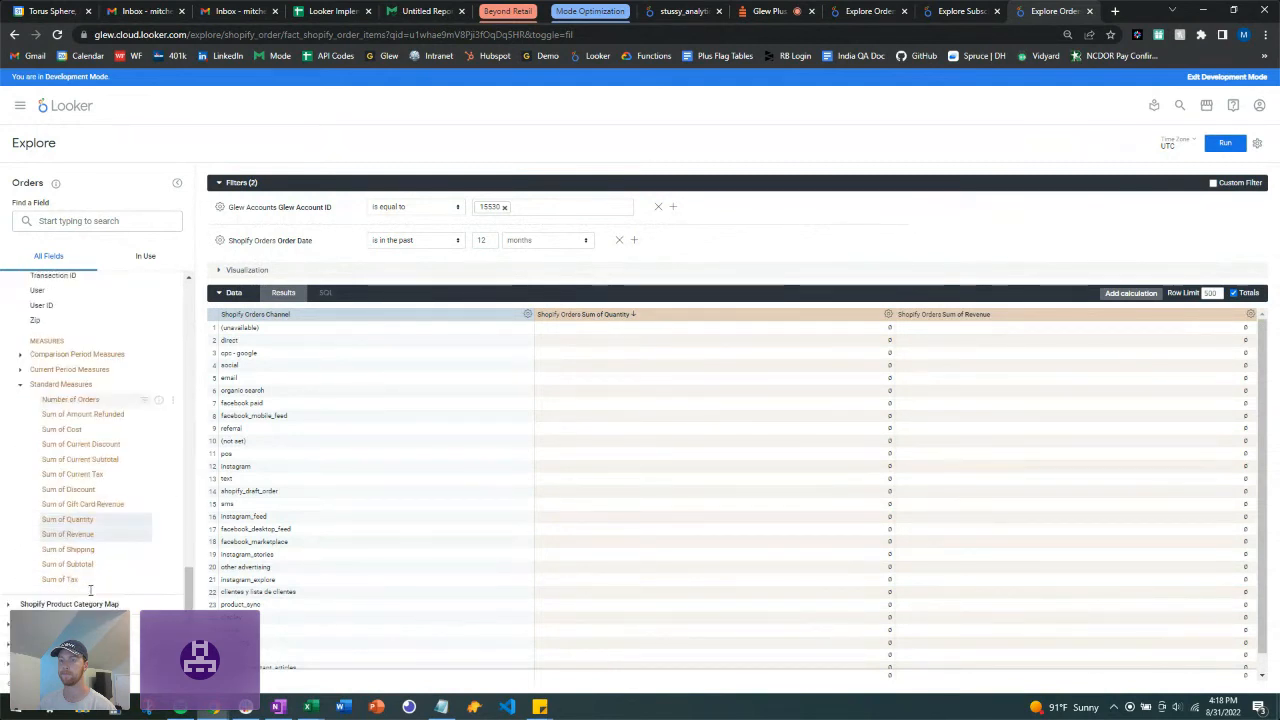
left_click(111, 540)
scroll(111, 540, "up", 5)
scroll(111, 540, "up", 10)
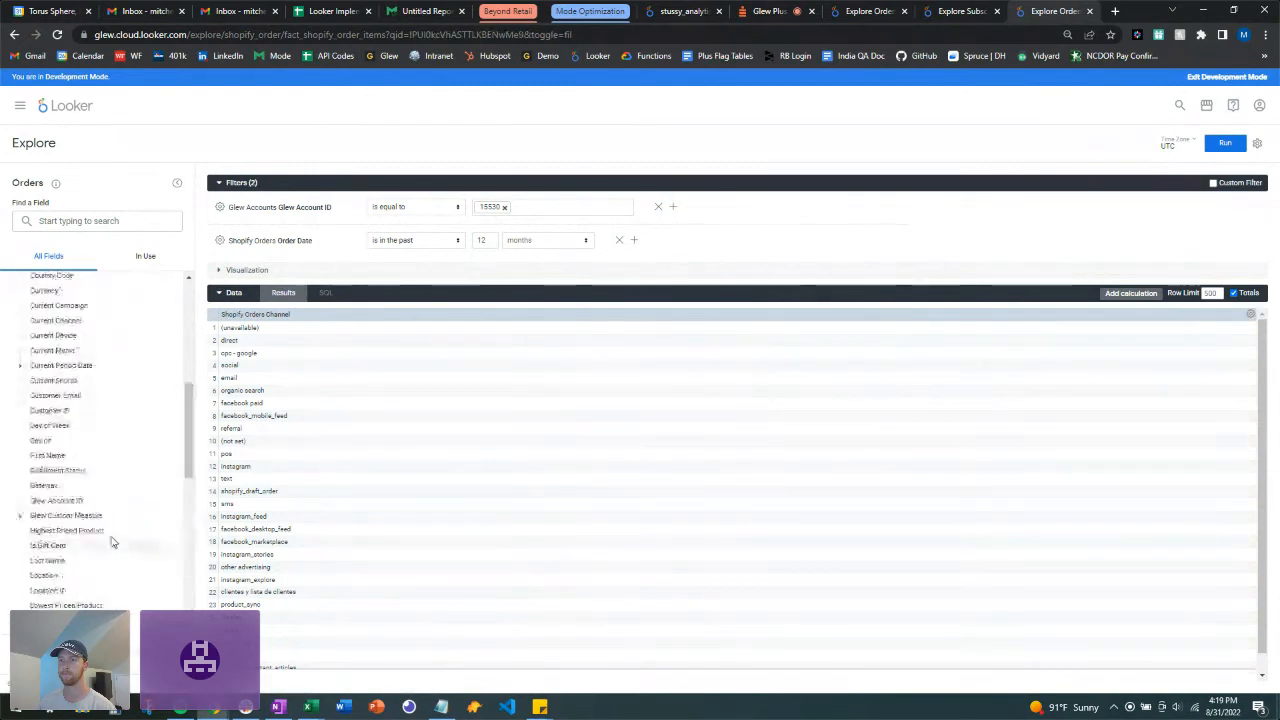
Step: Deselect Shopify Orders Channel, clearing every field from the query
left_click(84, 569)
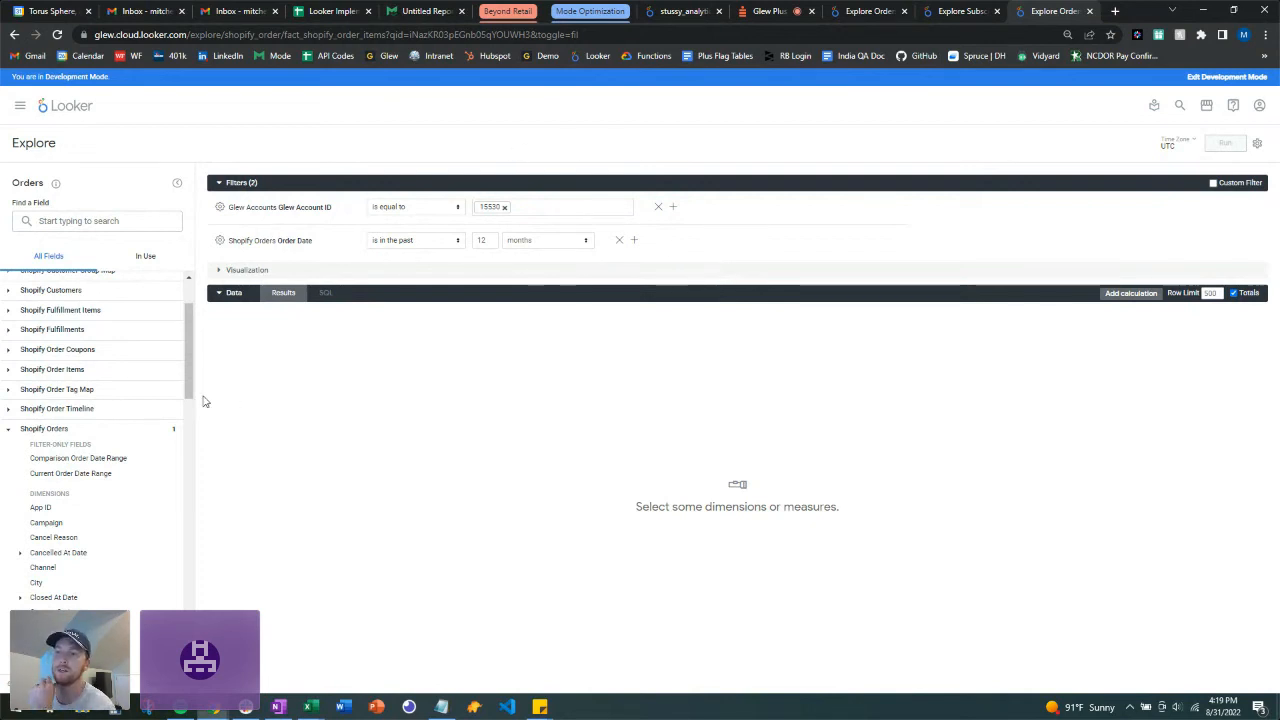
Step: Collapse Shopify Orders and show the First Order Date timeframes under Shopify Customers
left_click(10, 429)
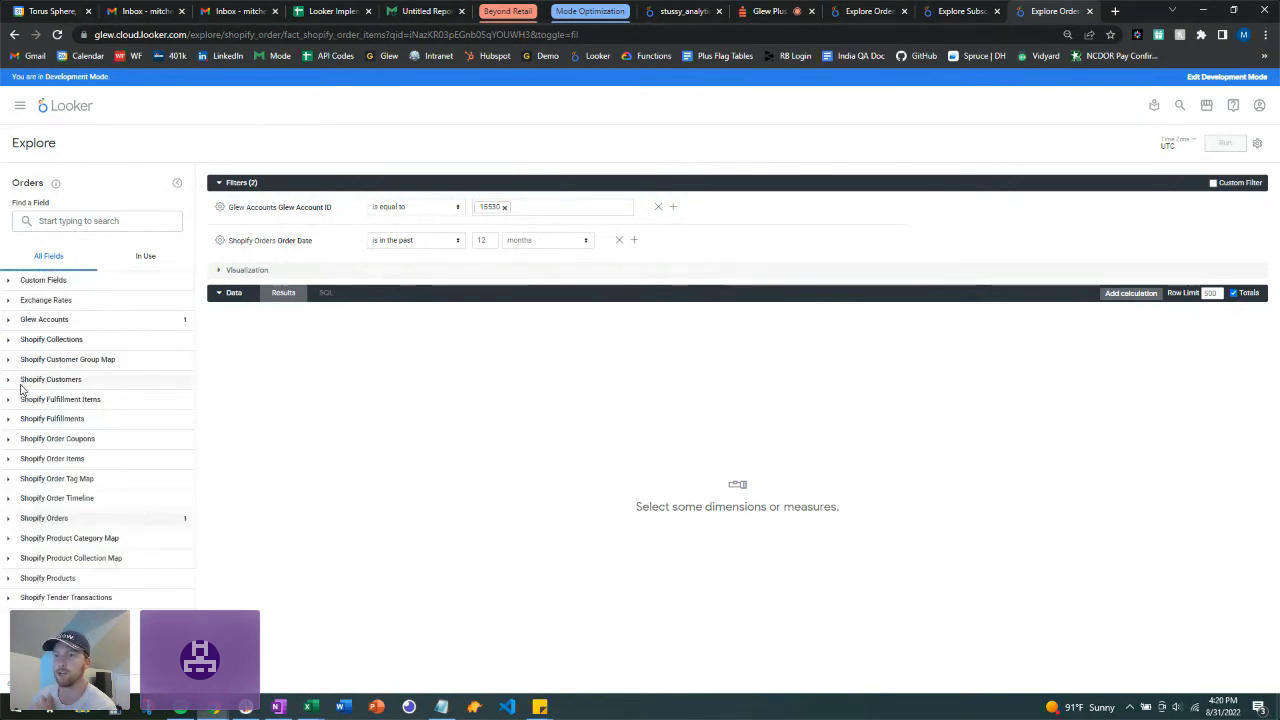
left_click(9, 384)
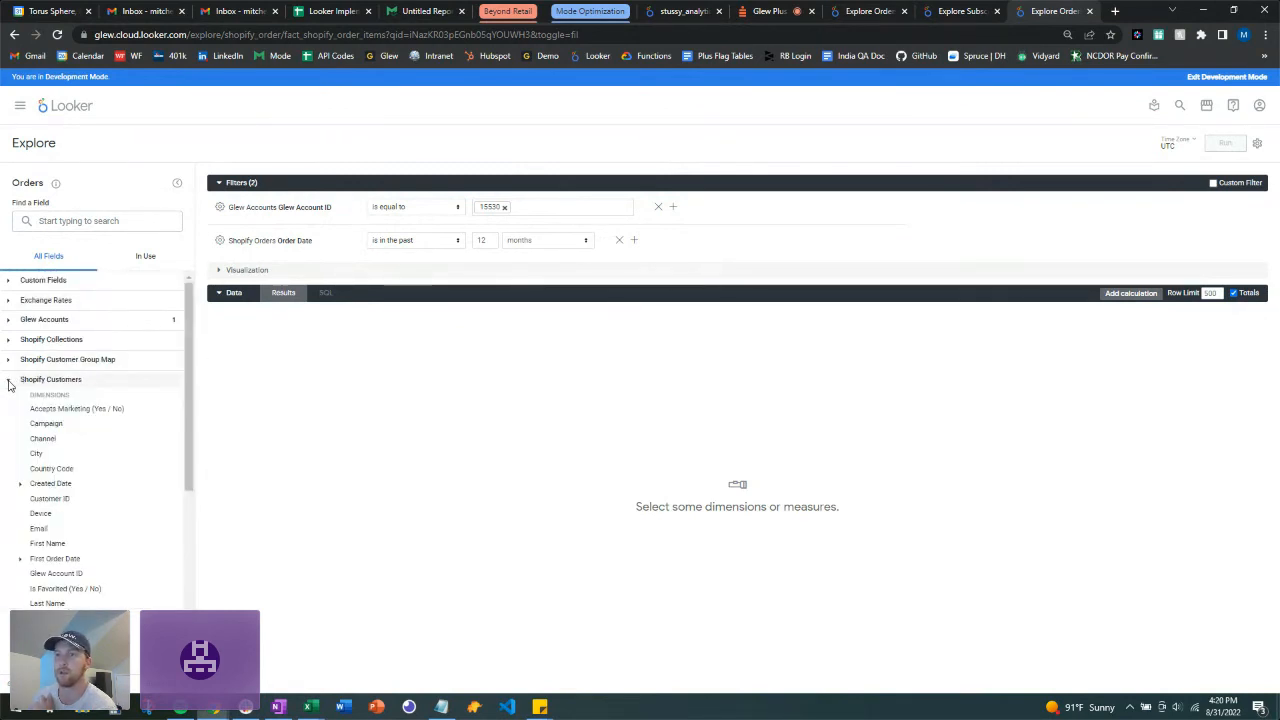
left_click(20, 561)
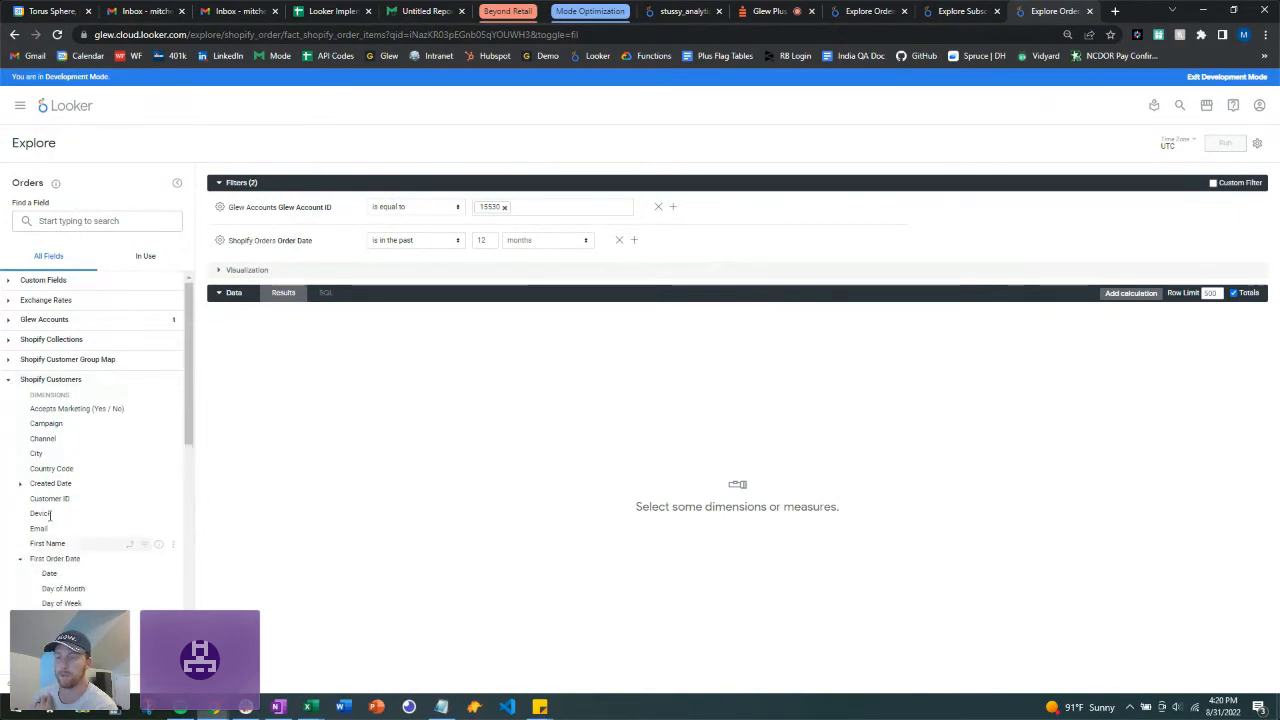
scroll(56, 500, "down", 3)
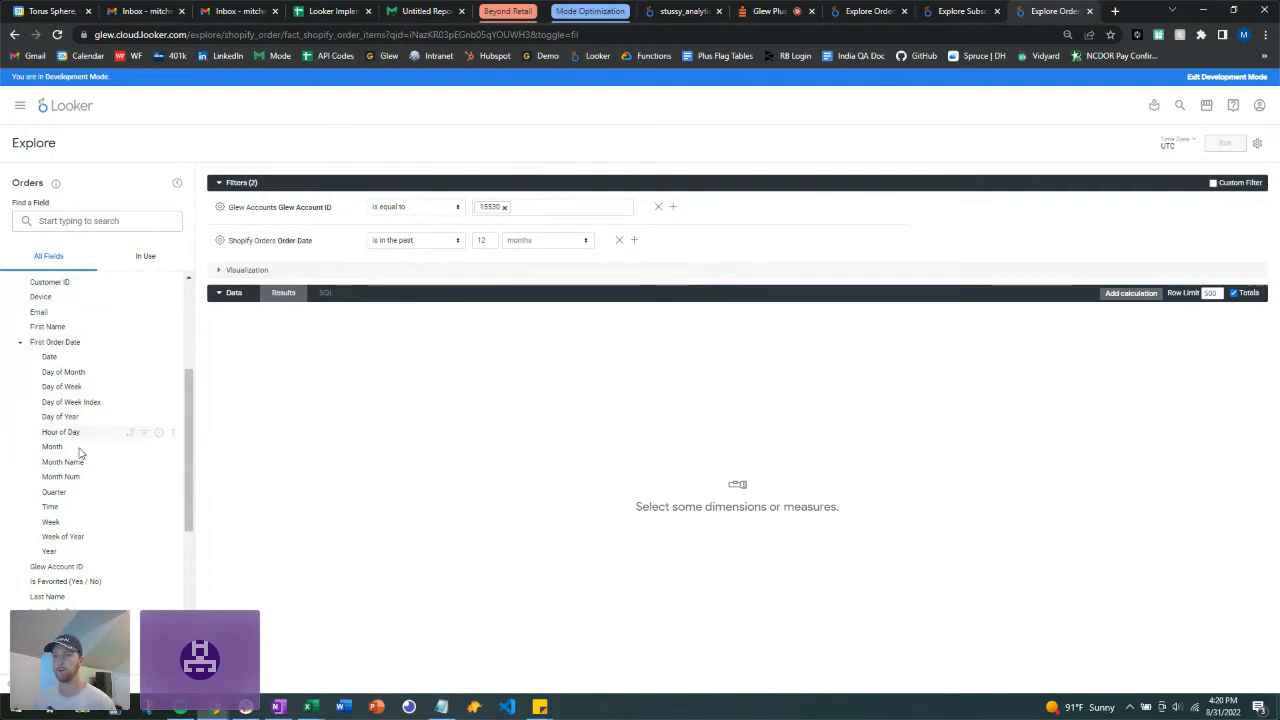
Step: Add First Order Month, Number of Orders and Sum of Revenue to the query
left_click(110, 448)
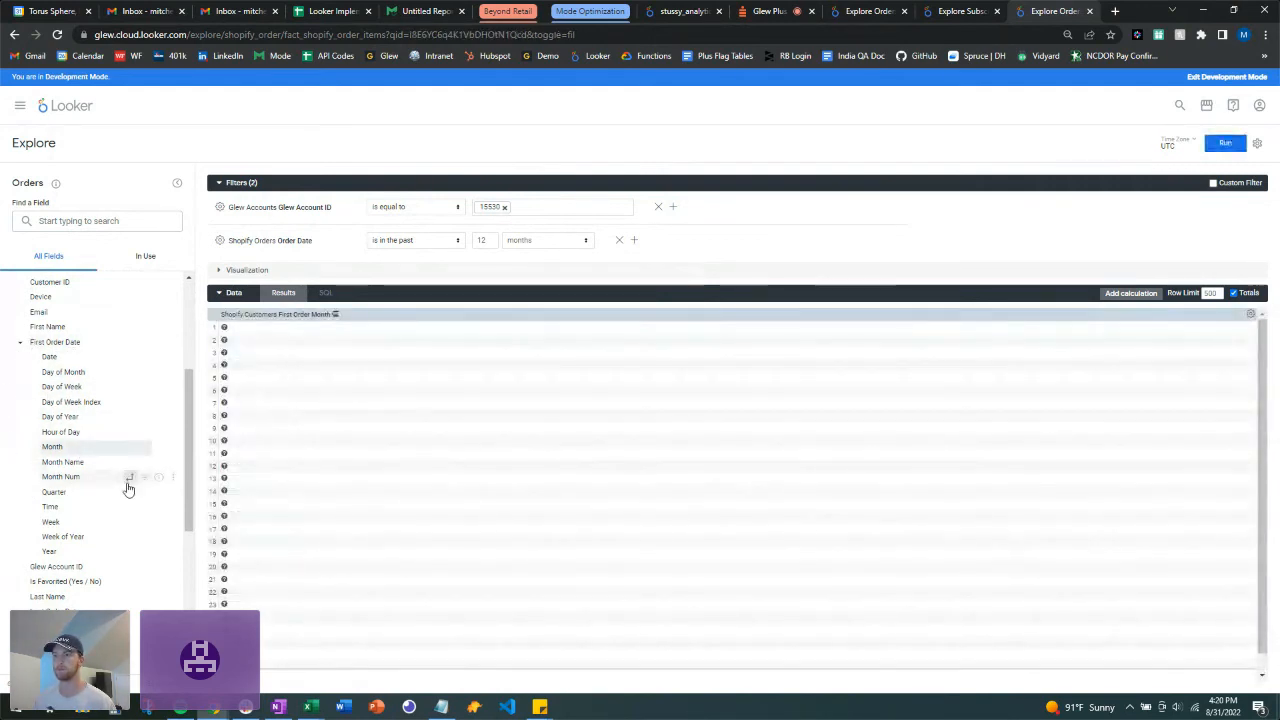
scroll(86, 448, "down", 1)
scroll(86, 448, "down", 3)
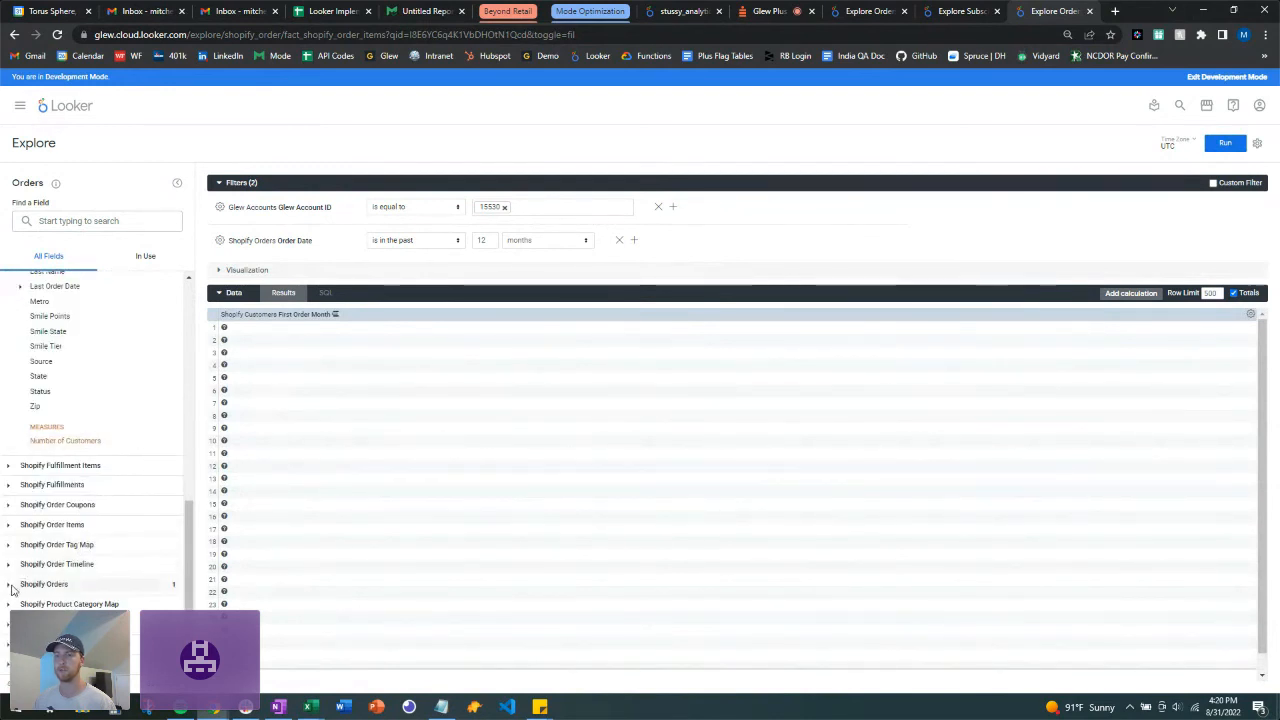
left_click(14, 586)
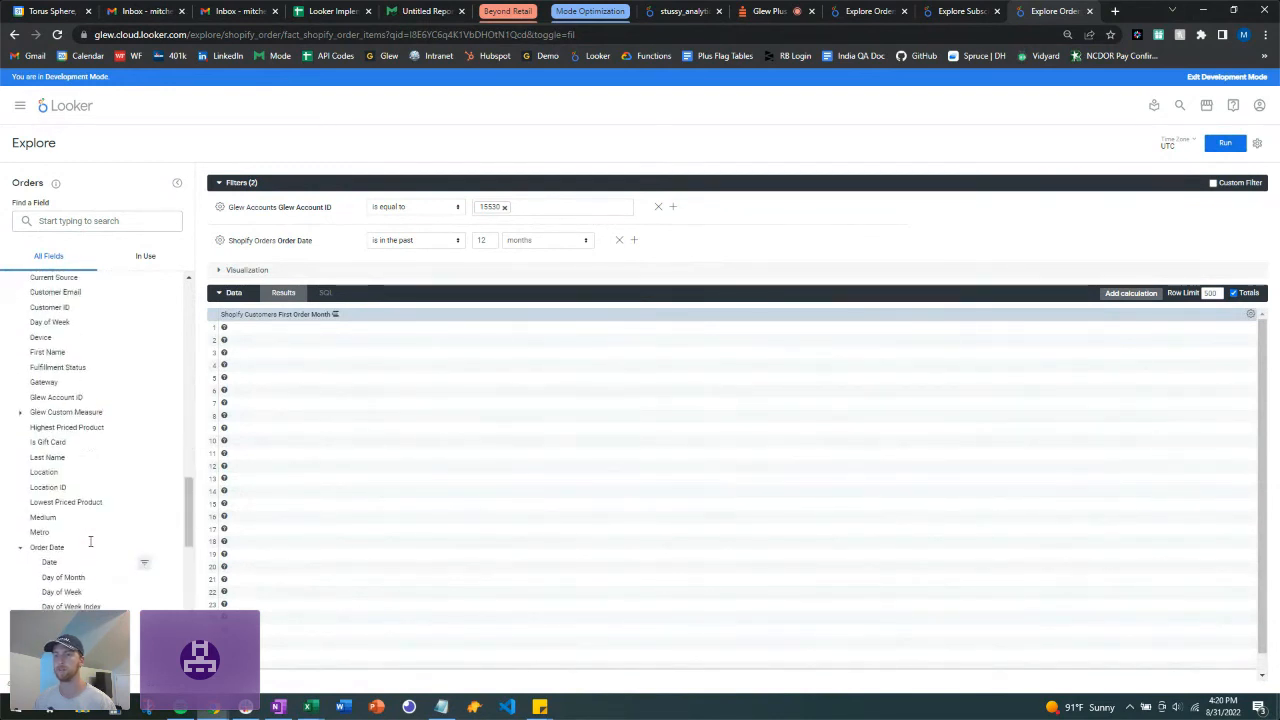
scroll(90, 535, "down", 10)
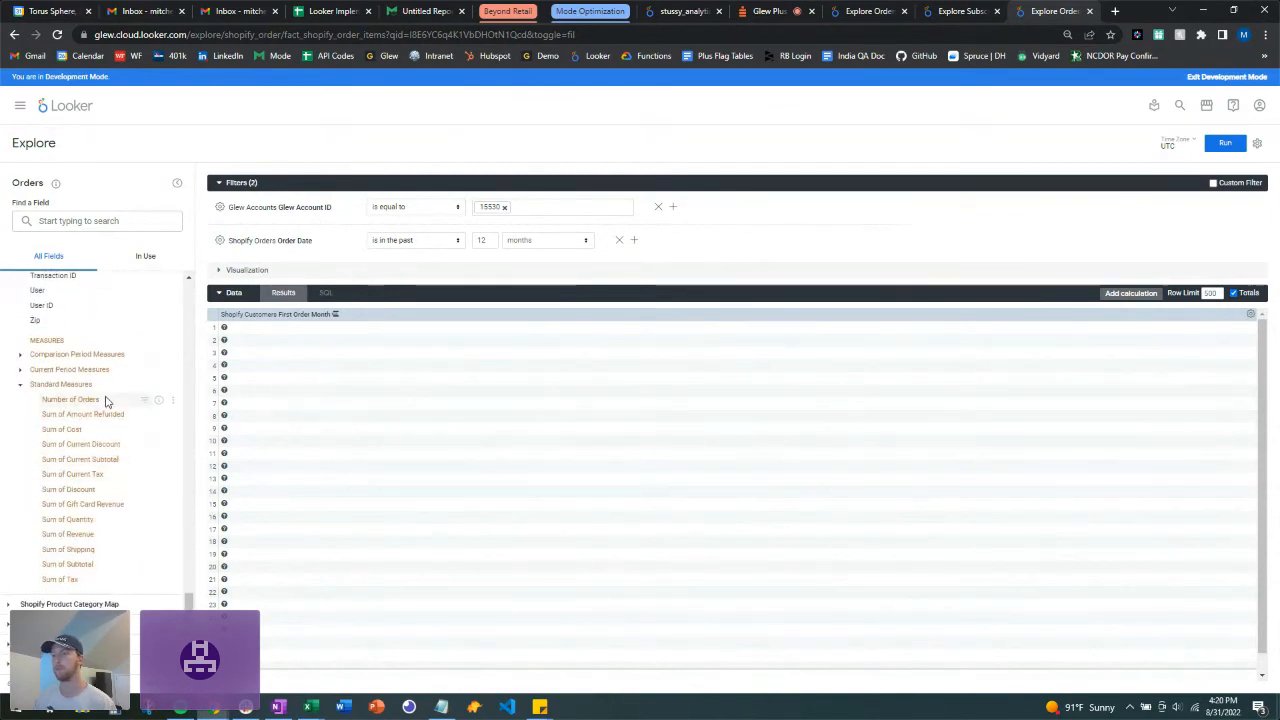
left_click(70, 399)
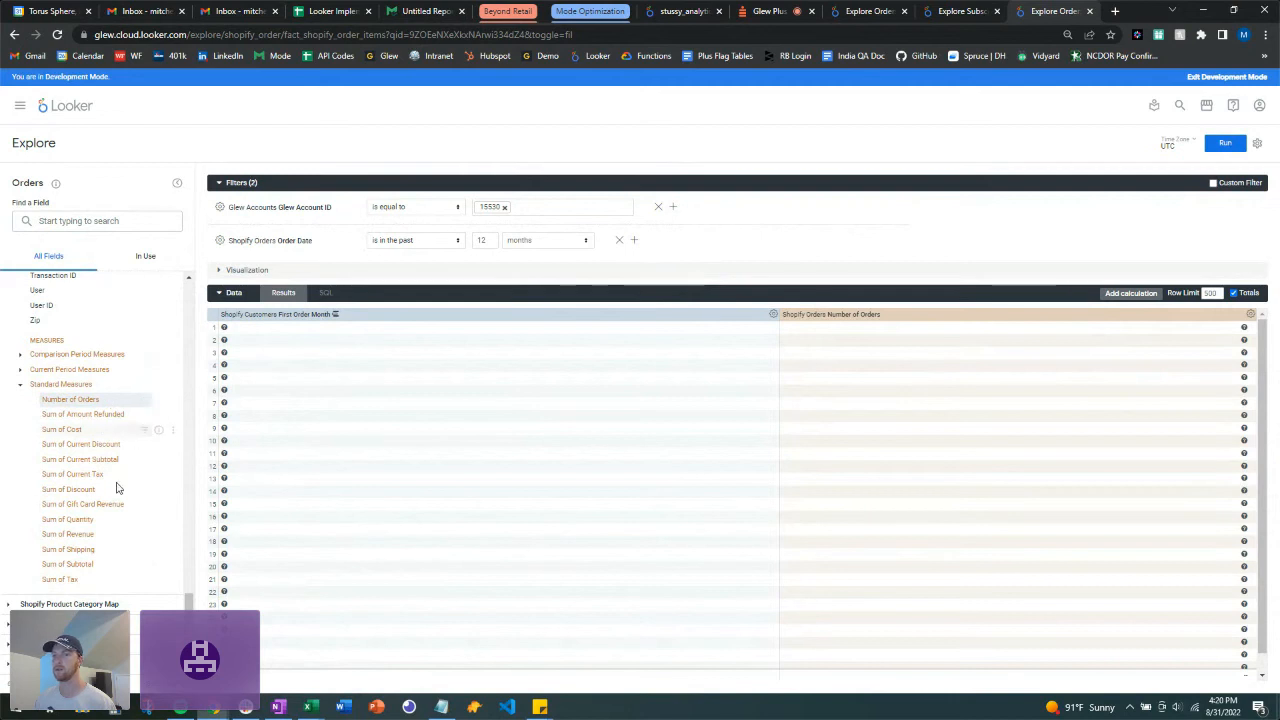
left_click(100, 536)
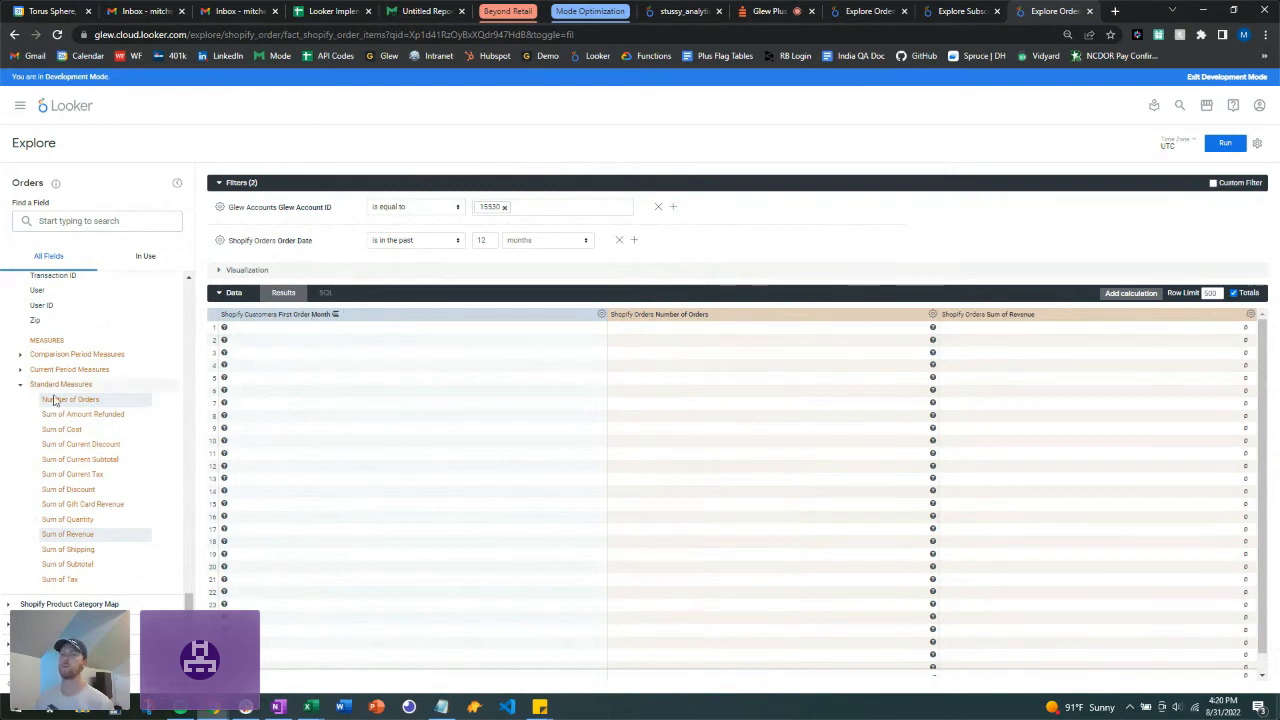
left_click(22, 385)
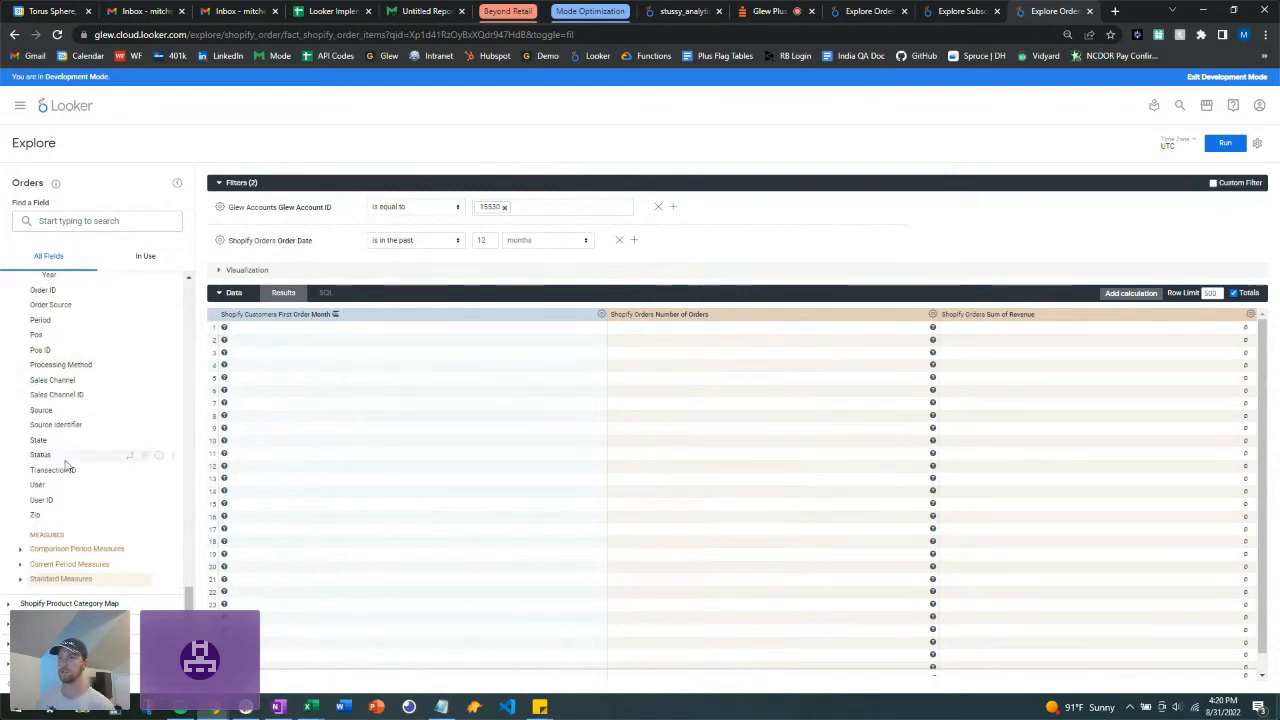
scroll(68, 460, "up", 10)
scroll(68, 466, "down", 5)
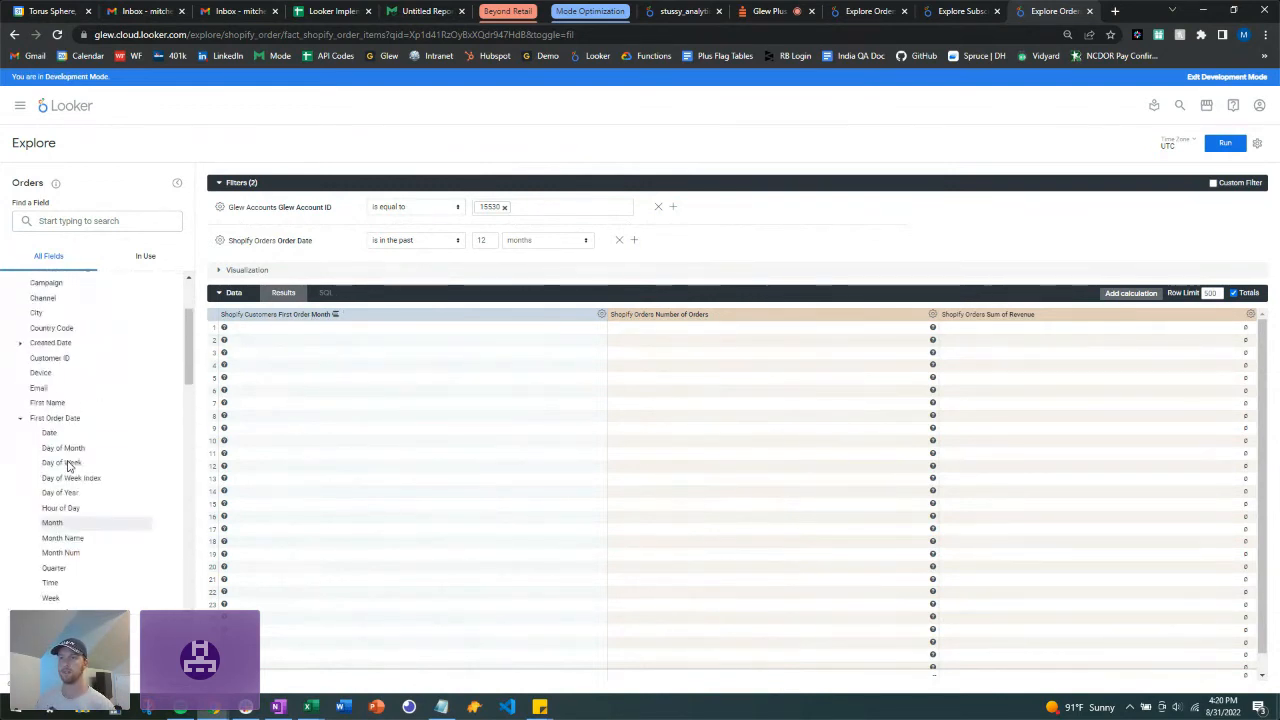
scroll(110, 465, "up", 3)
scroll(120, 445, "down", 5)
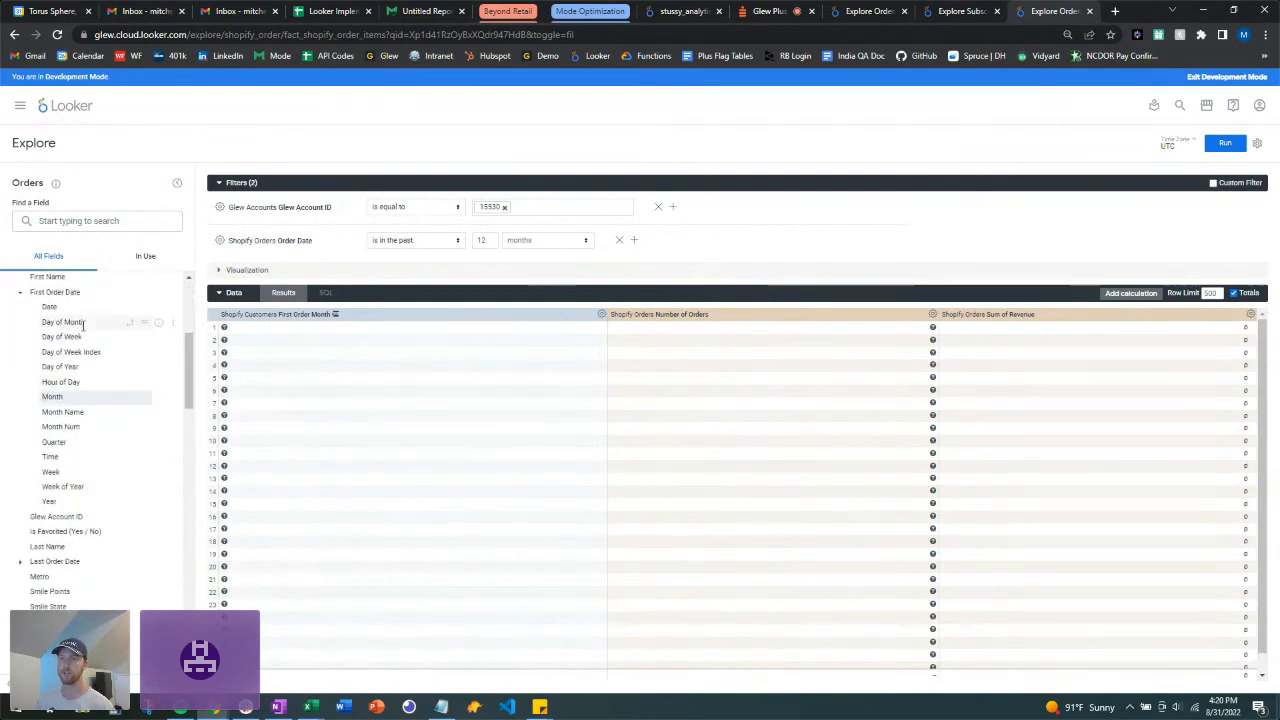
Step: Filter First Order Date to the past 12 months and run the query
left_click(143, 310)
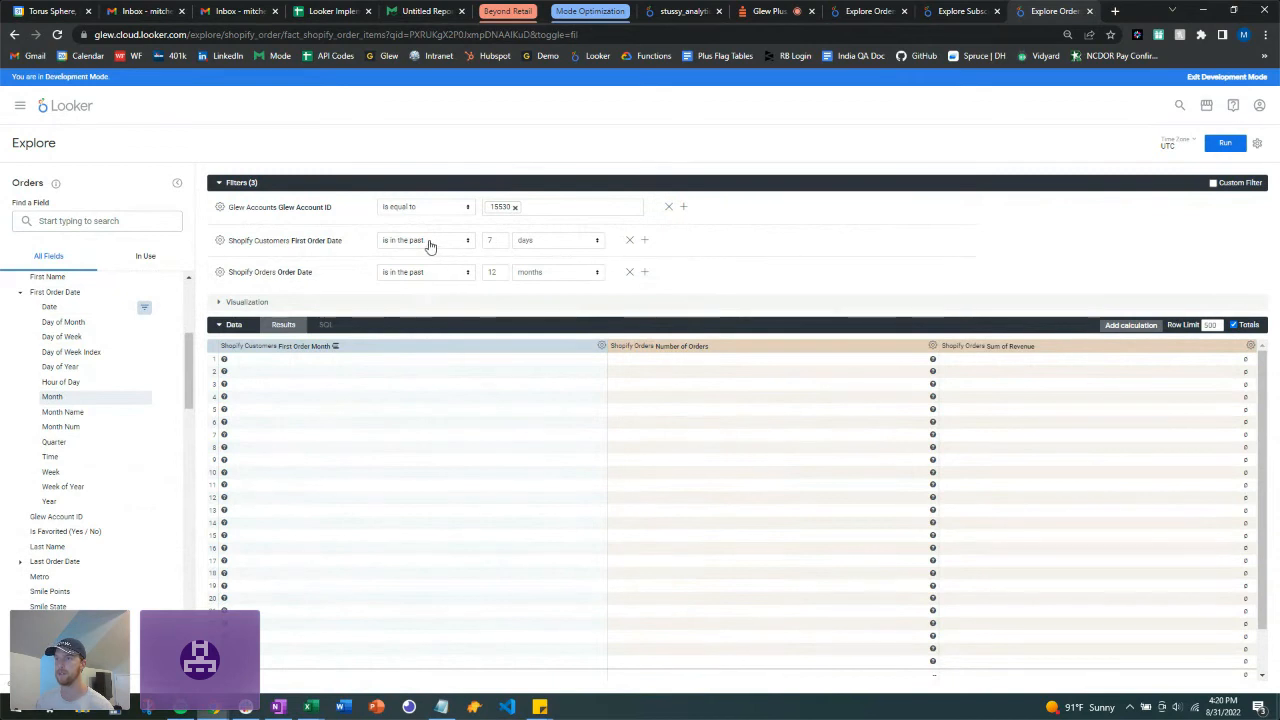
type("12")
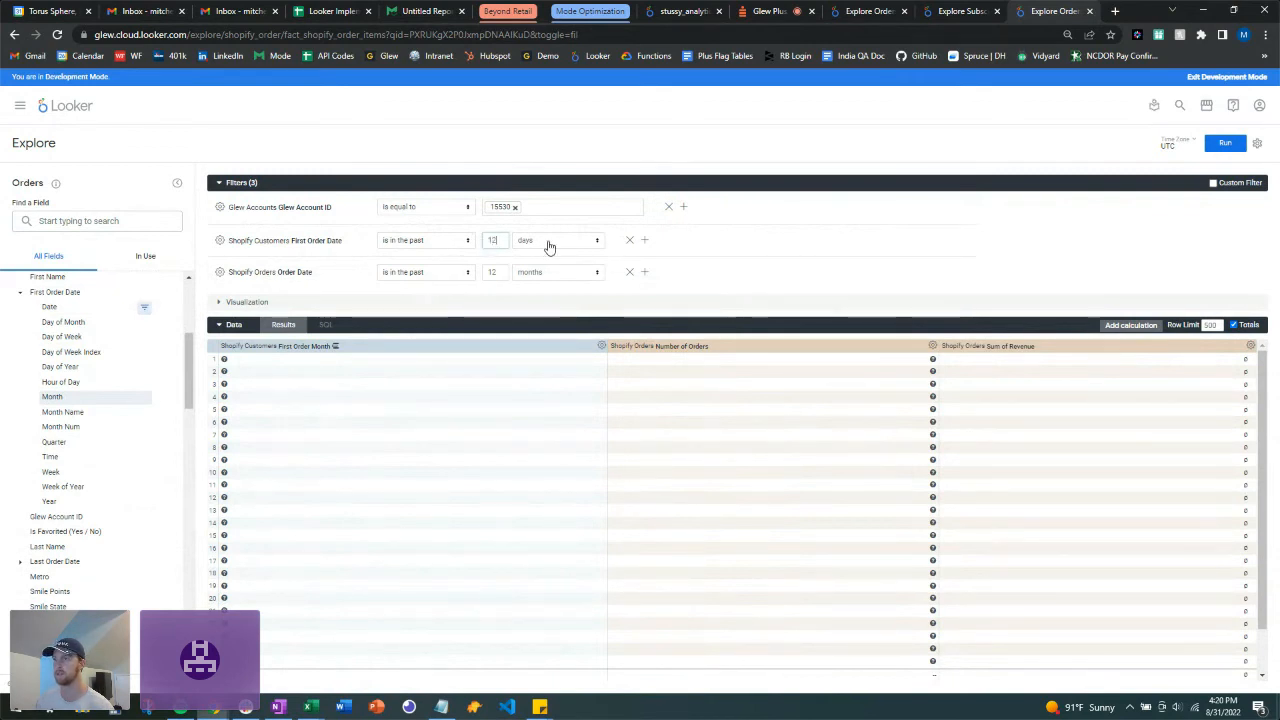
left_click(552, 244)
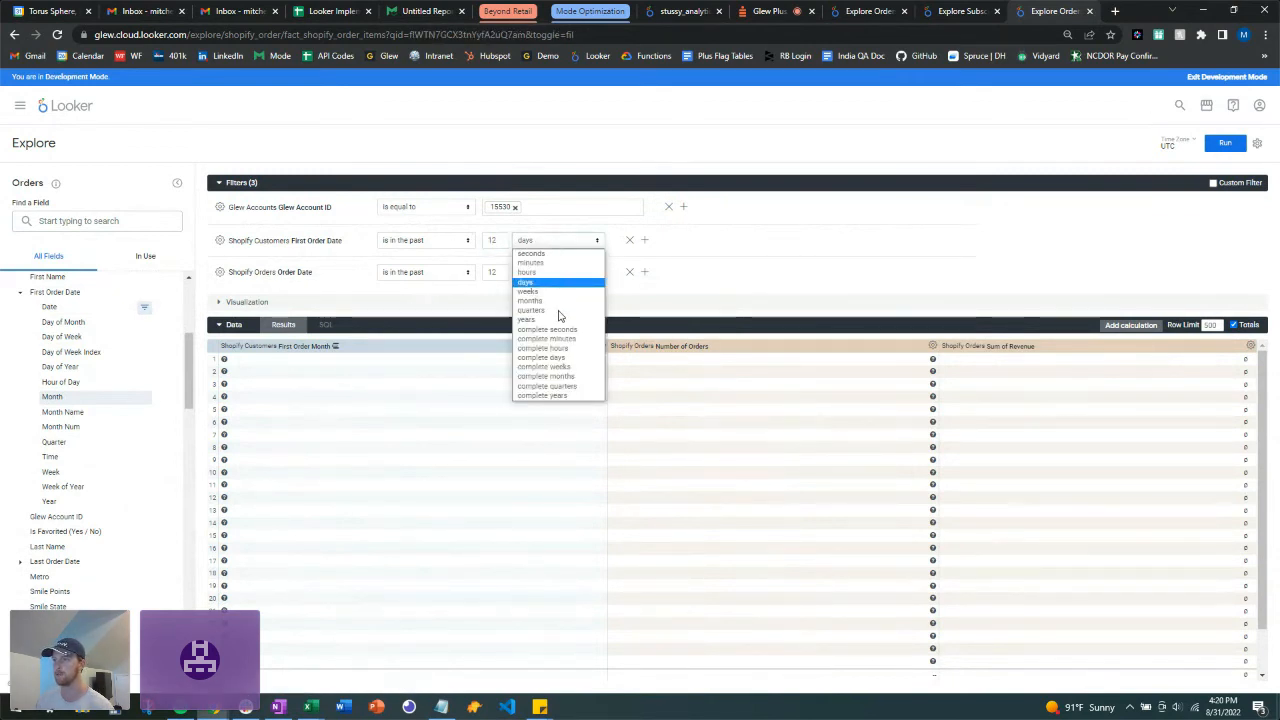
left_click(530, 300)
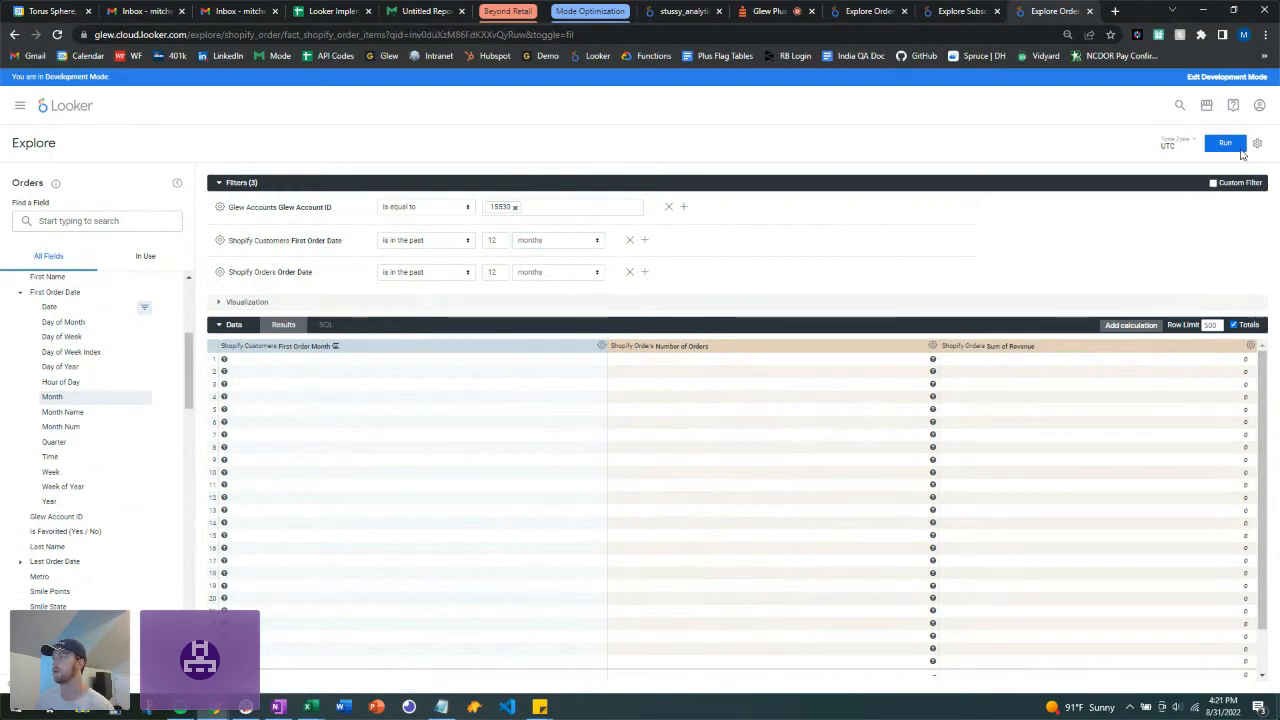
left_click(1226, 145)
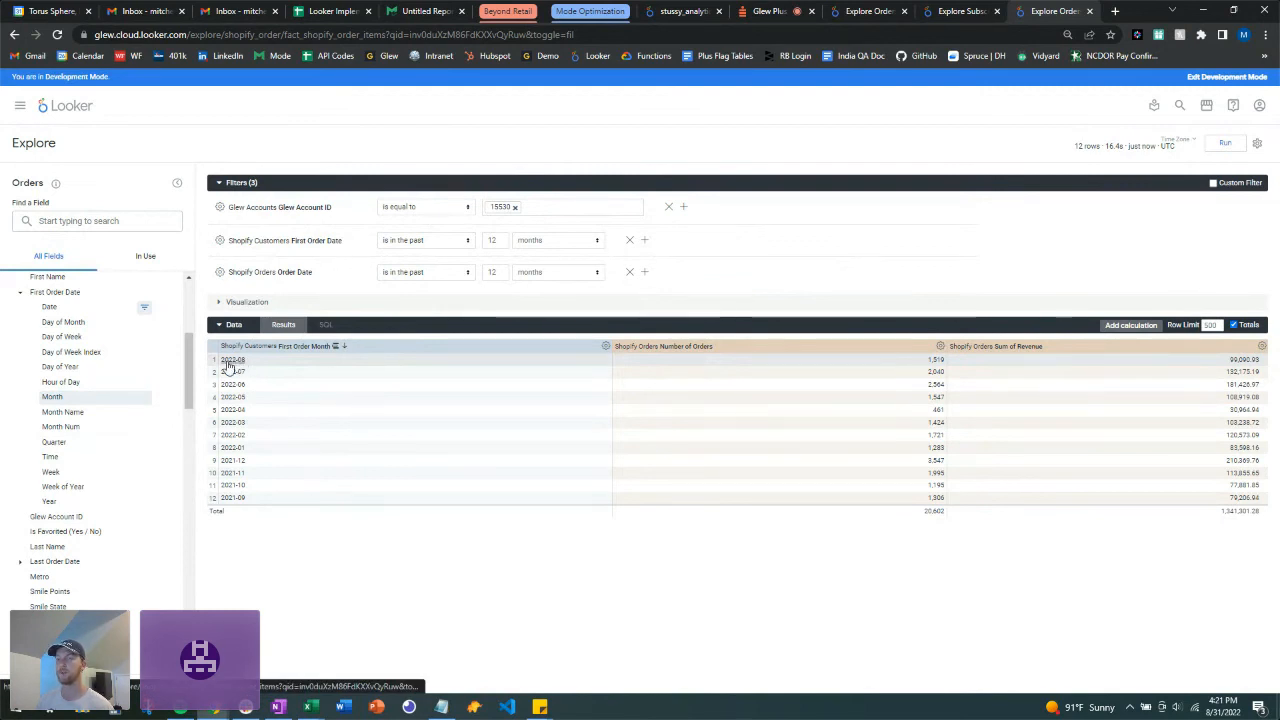
Step: Pivot the results by Shopify Orders Order Month and rerun the query
left_click(20, 293)
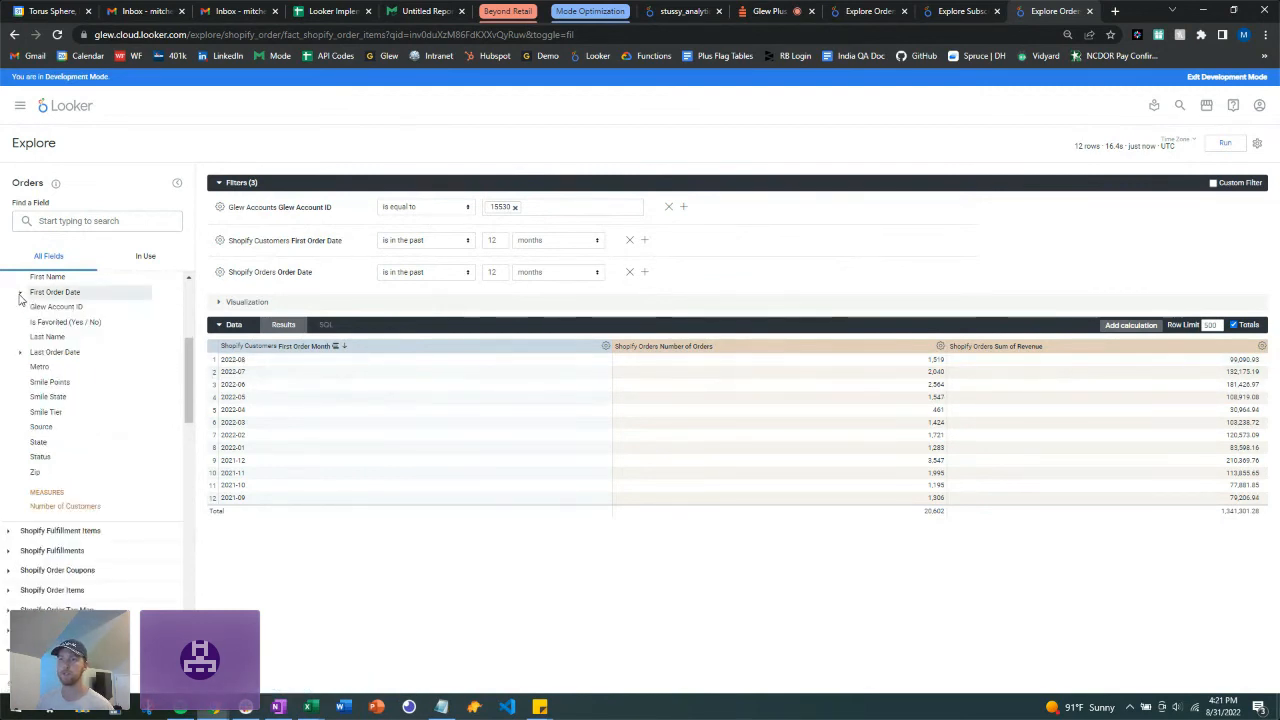
scroll(20, 400, "down", 3)
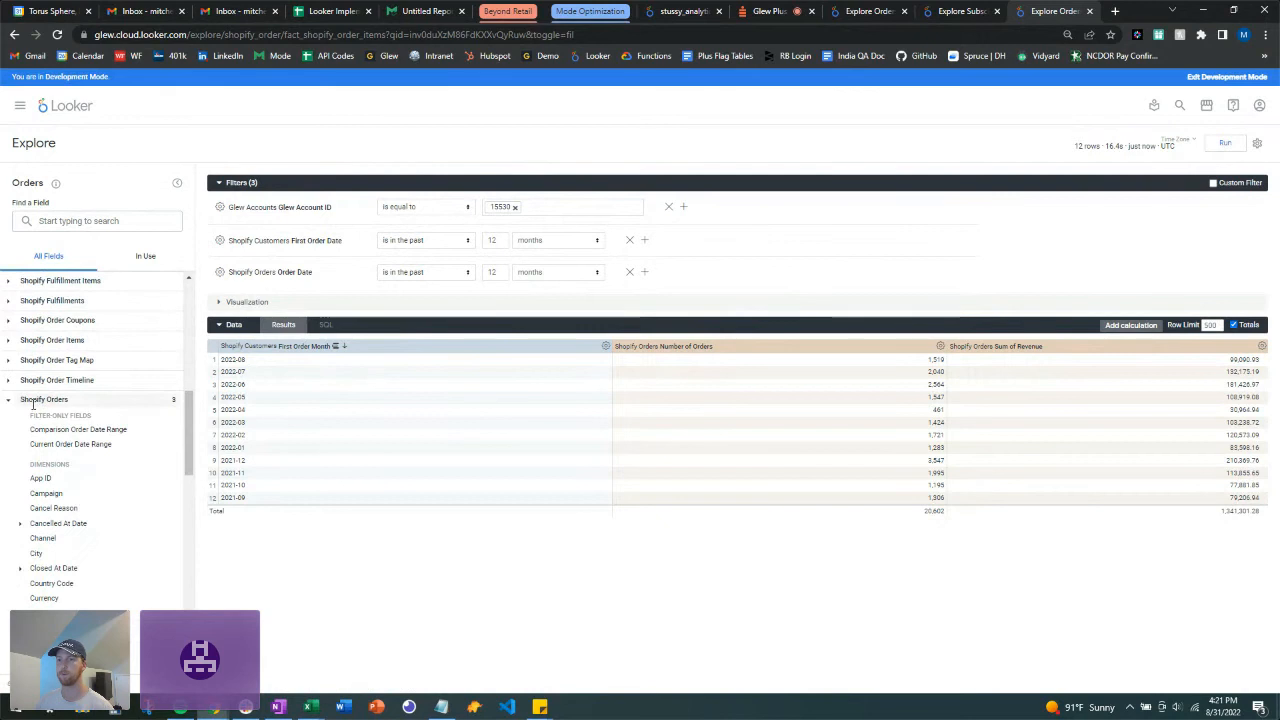
scroll(33, 403, "down", 10)
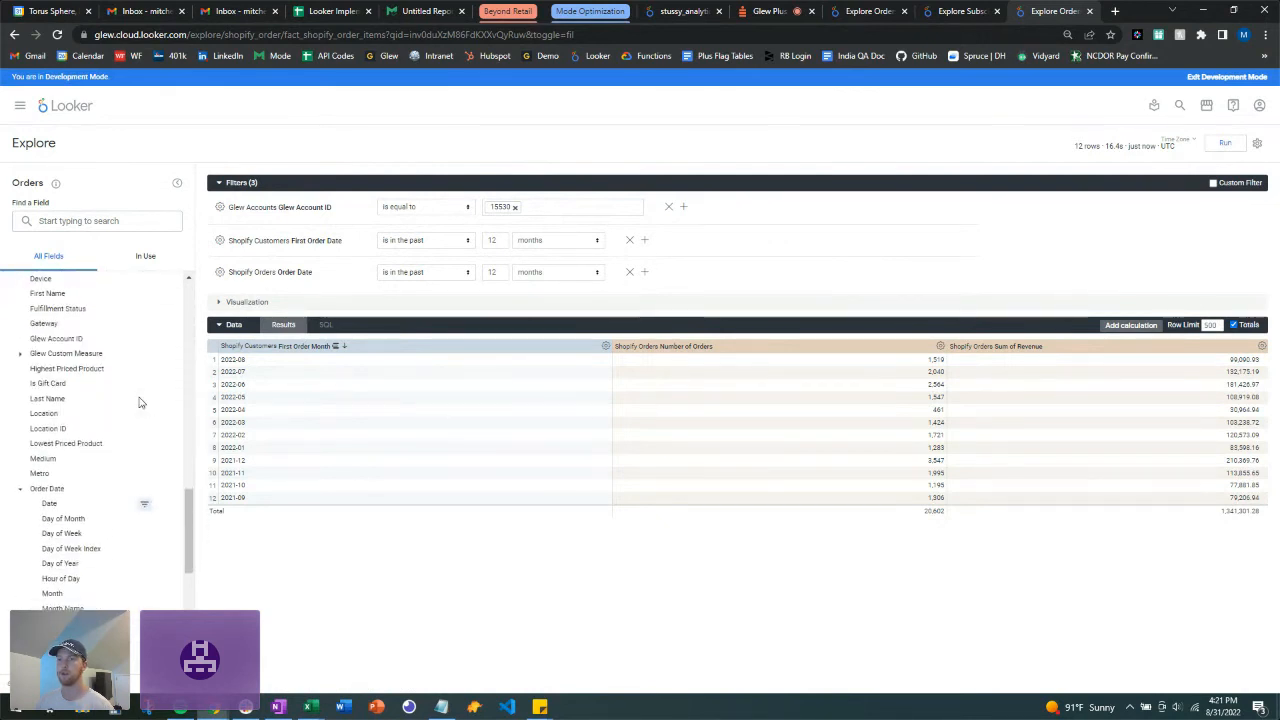
scroll(141, 402, "down", 3)
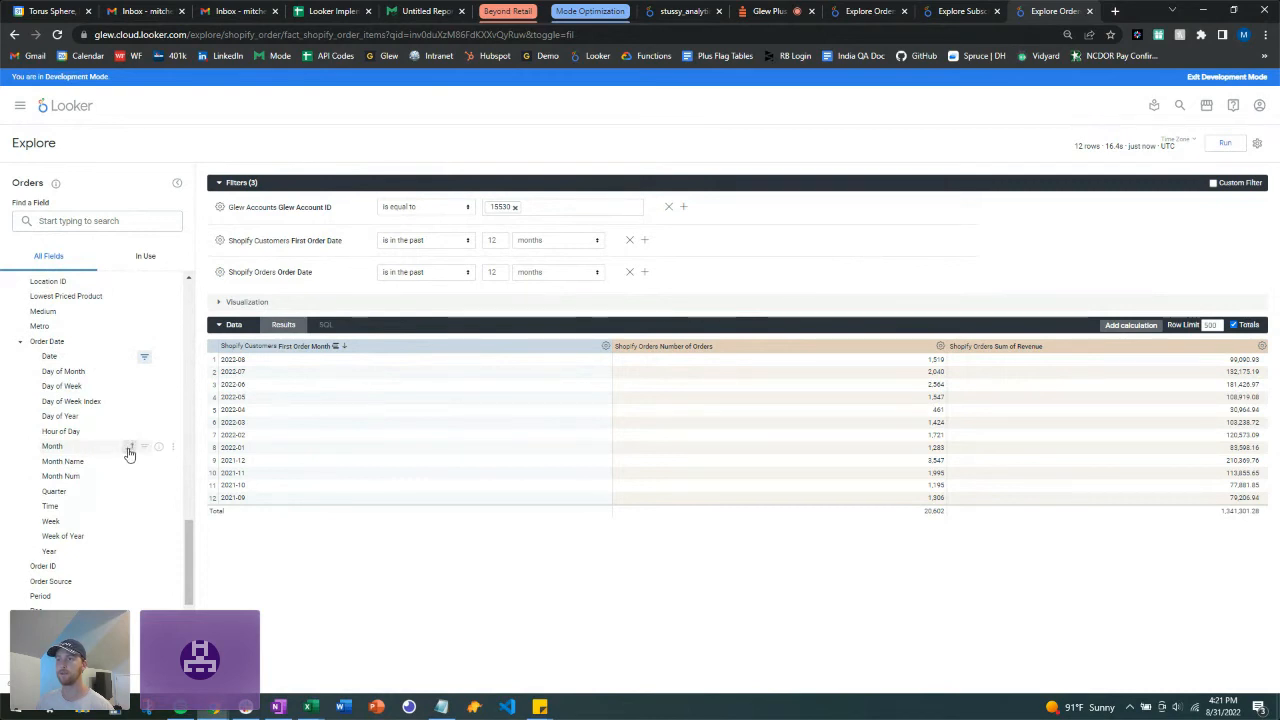
left_click(130, 449)
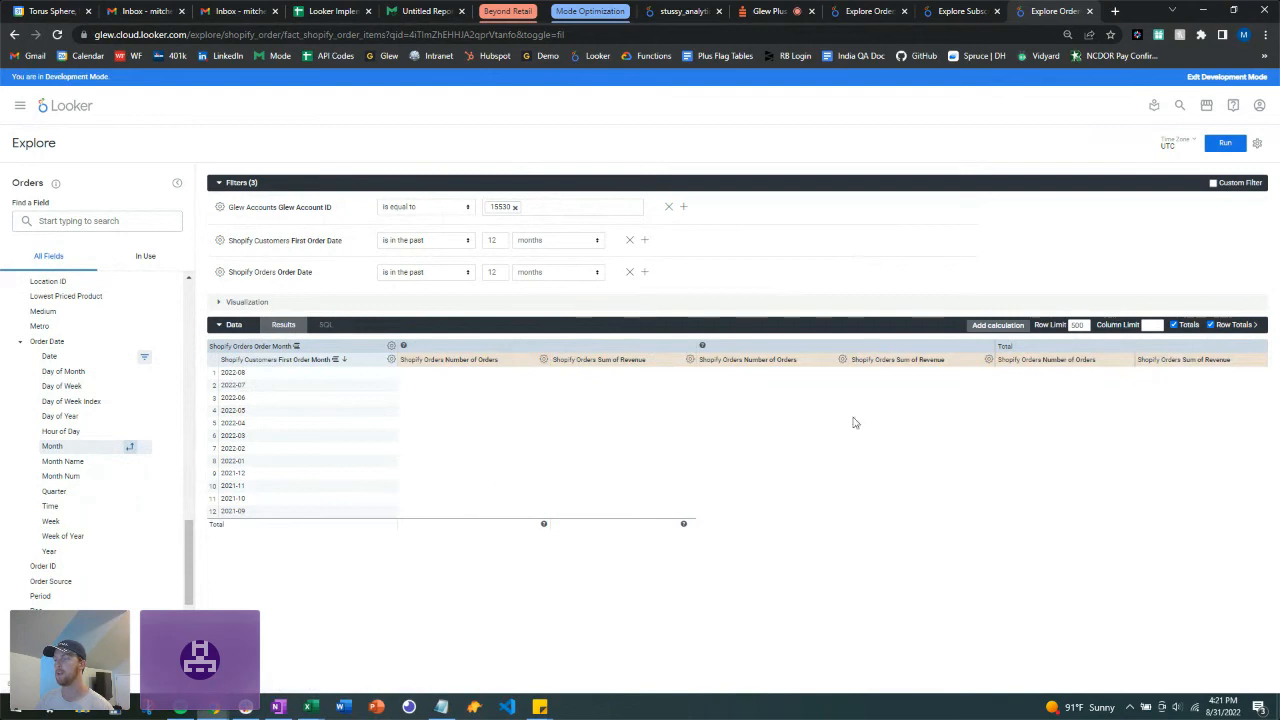
left_click(1218, 146)
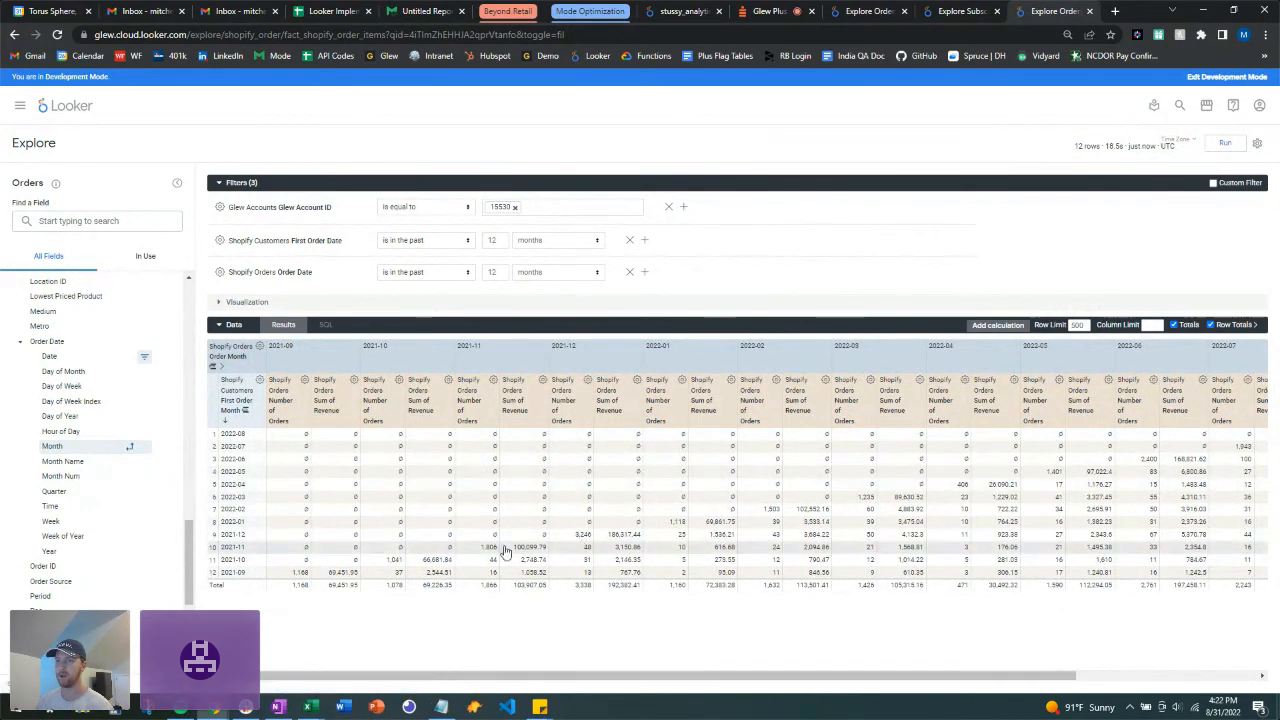
Step: Sort First Order Month ascending from 2021-09 and show the Visualization panel
left_click(227, 422)
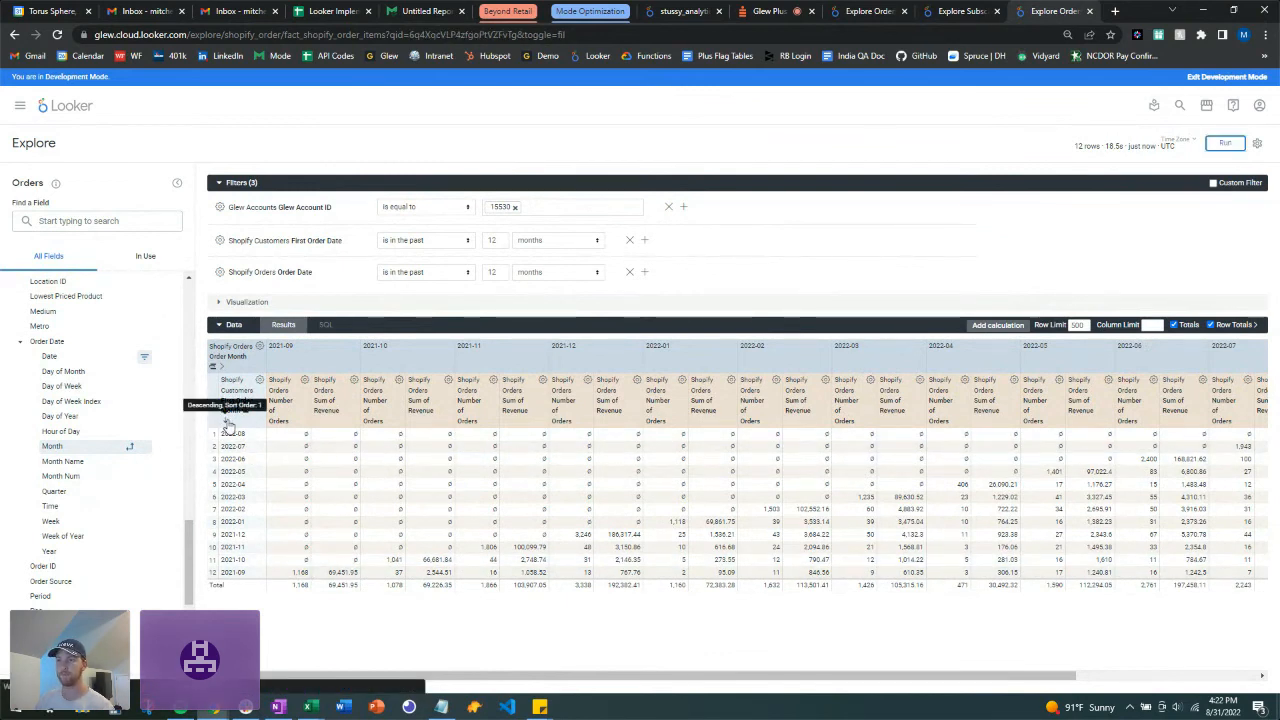
left_click(229, 422)
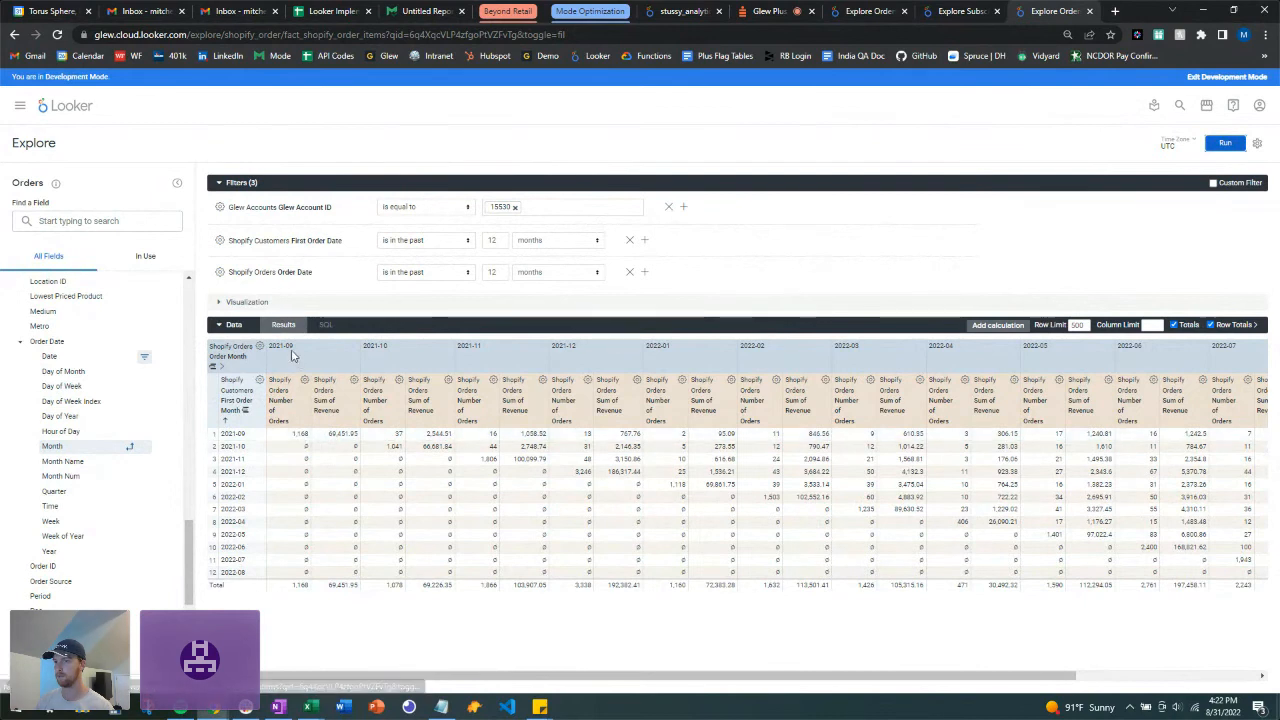
left_click(219, 303)
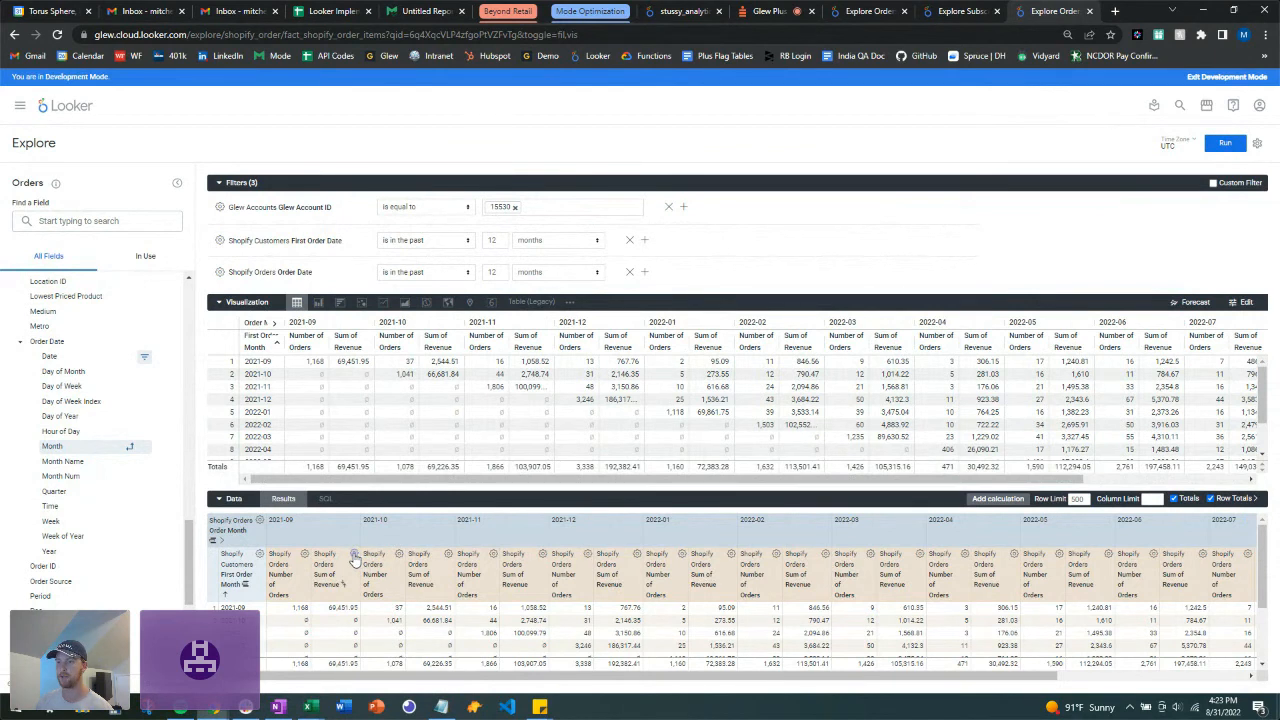
Step: Hide Sum of Revenue from the visualization and condense the Filters section to a summary
left_click(354, 555)
left_click(289, 494)
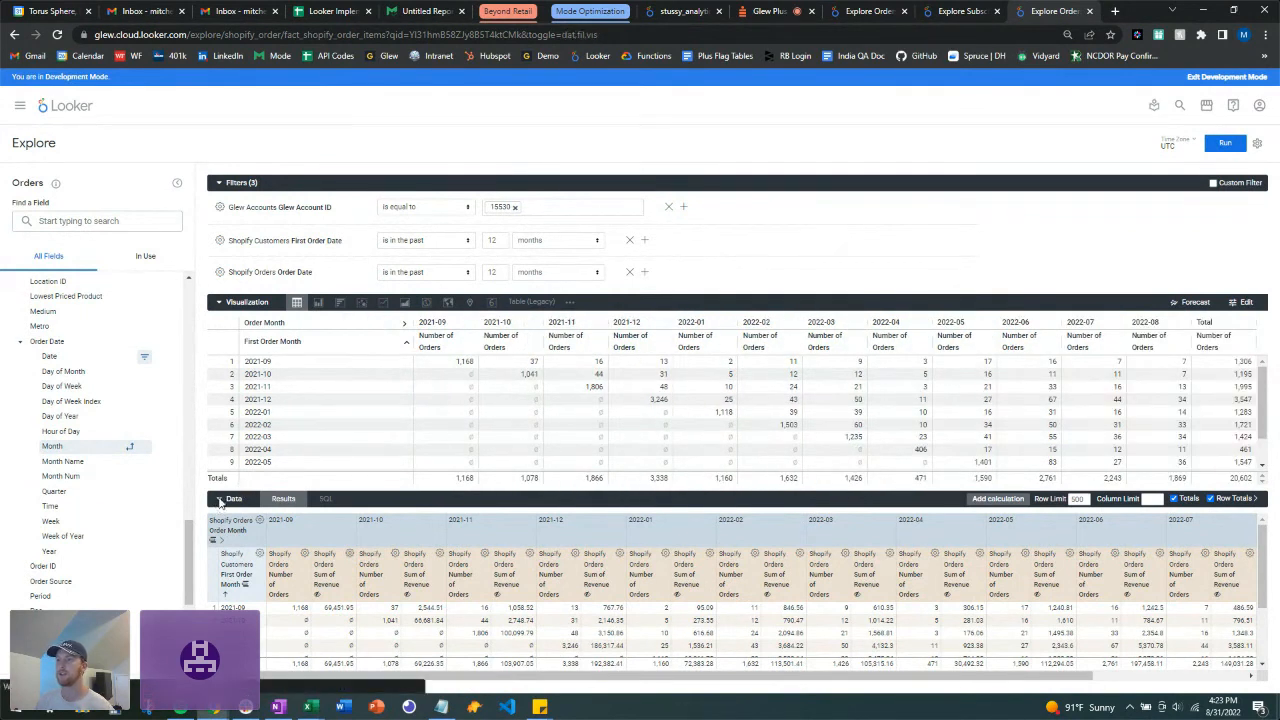
left_click(222, 500)
left_click(218, 183)
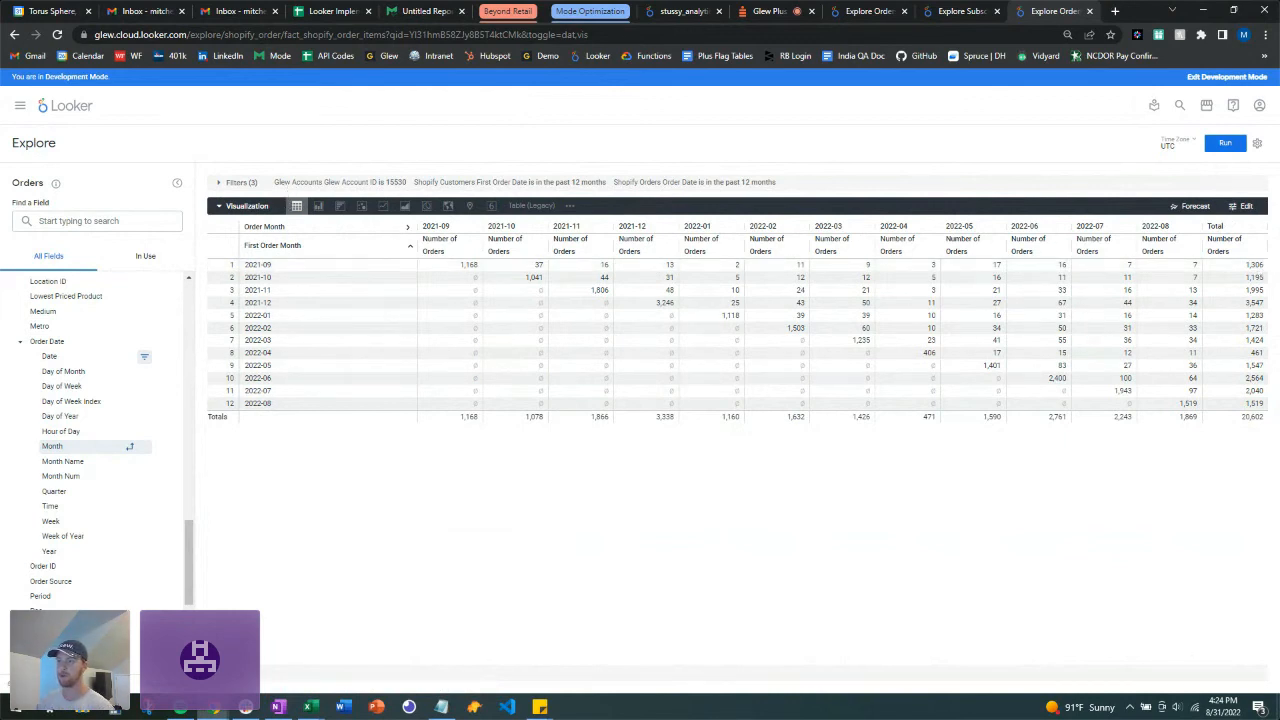
left_click(234, 673)
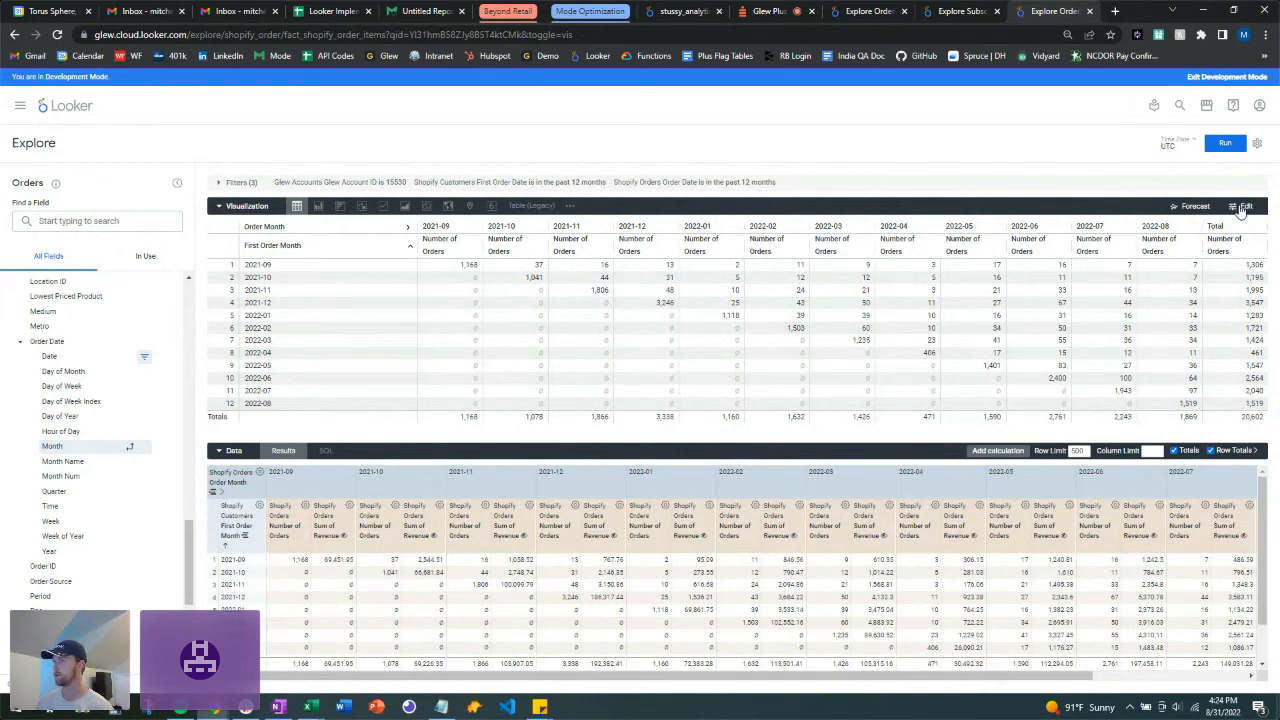
Step: Turn on conditional formatting, remove the Row Totals column, and rerun the query
left_click(1241, 207)
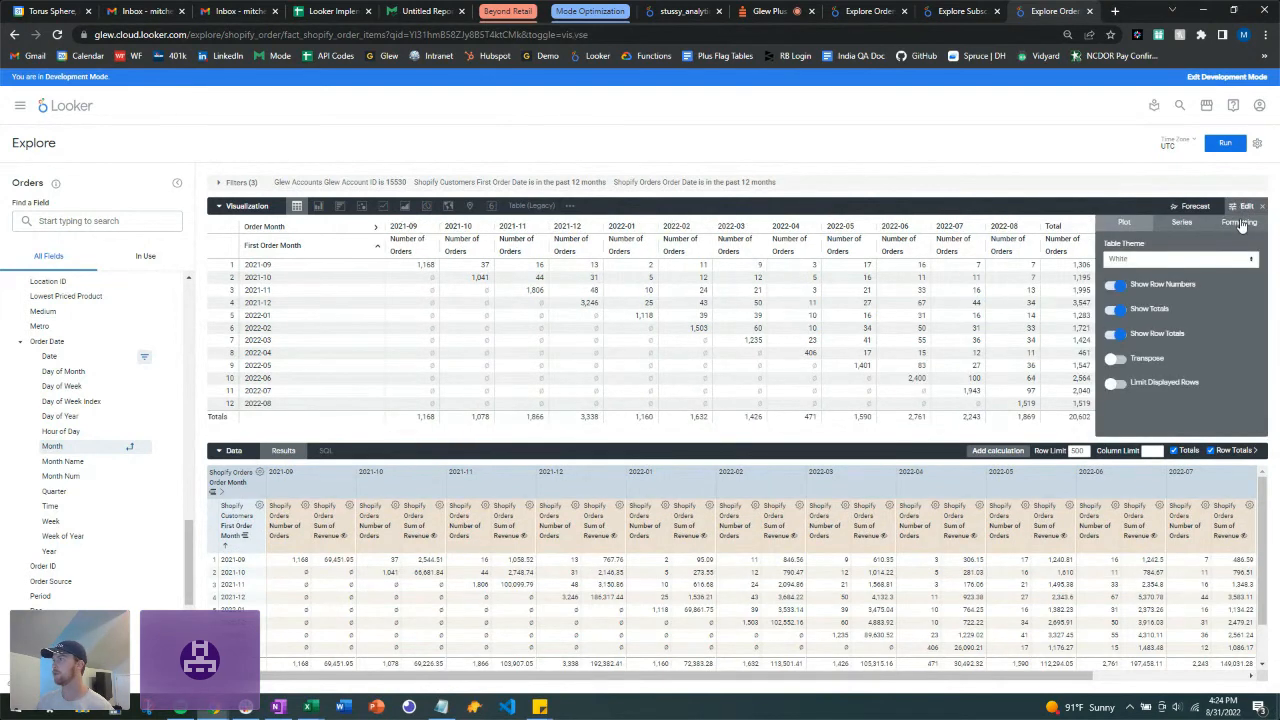
left_click(1240, 223)
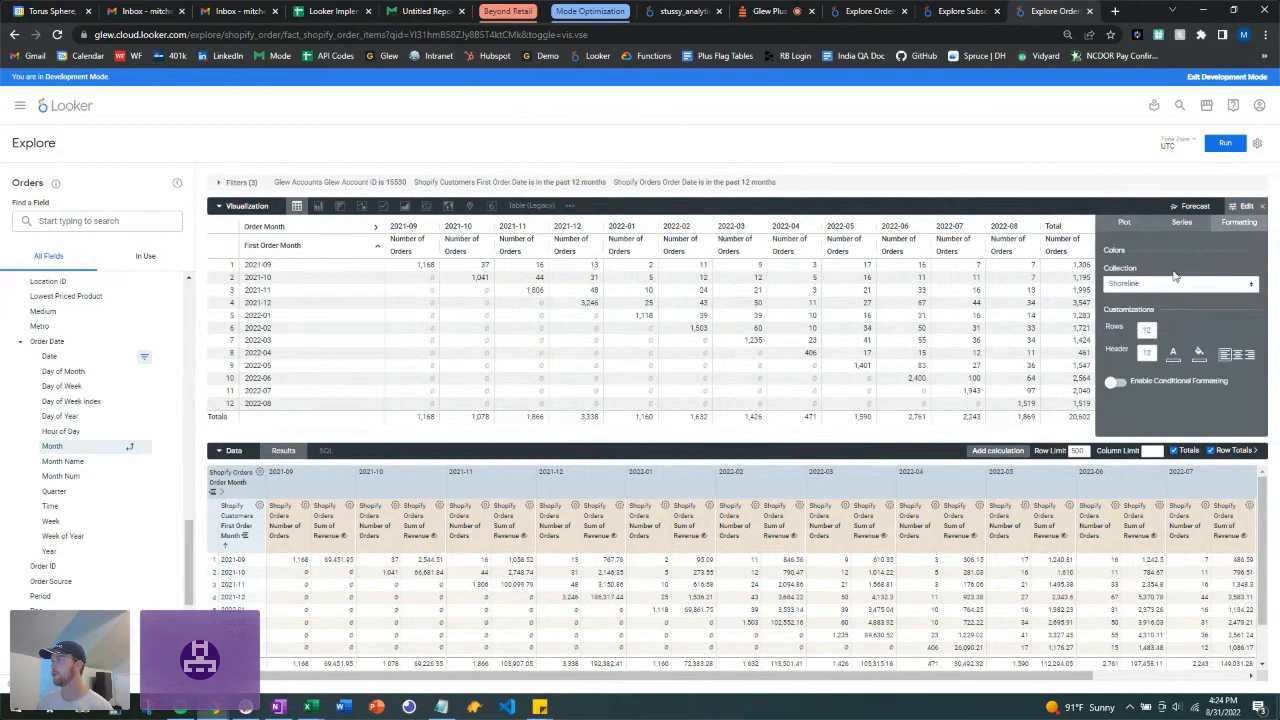
left_click(1116, 385)
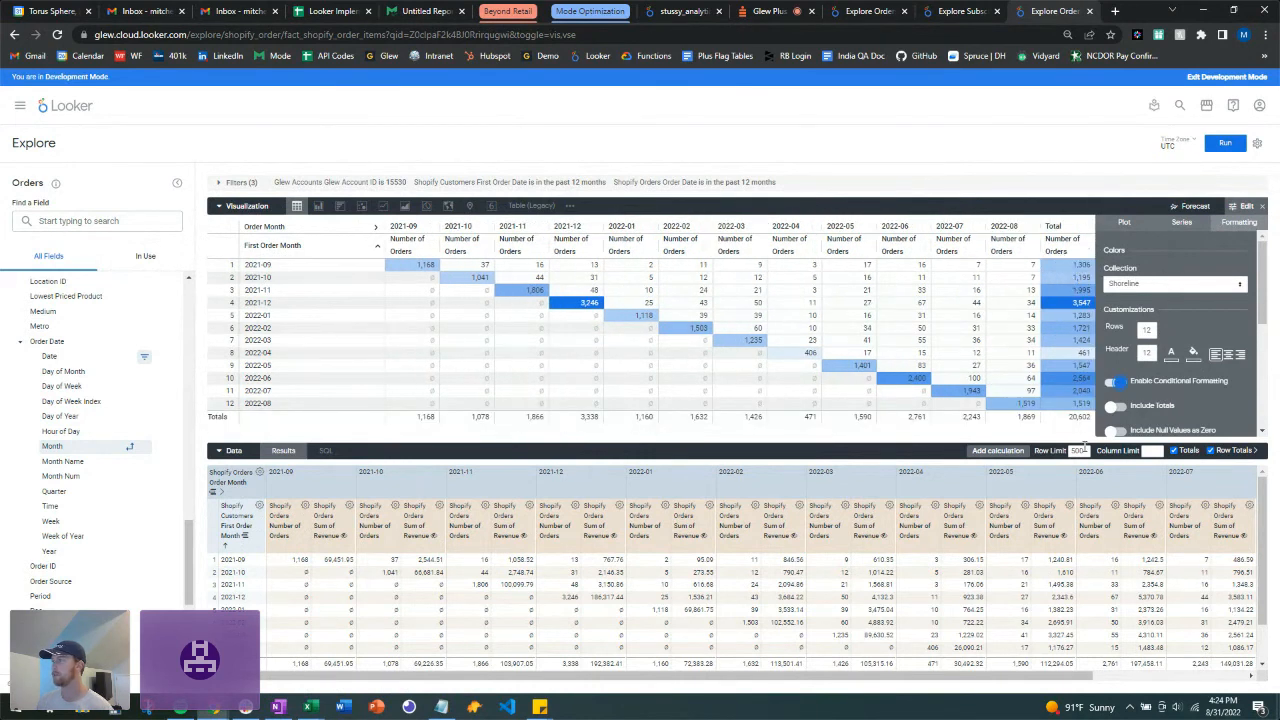
left_click(1175, 451)
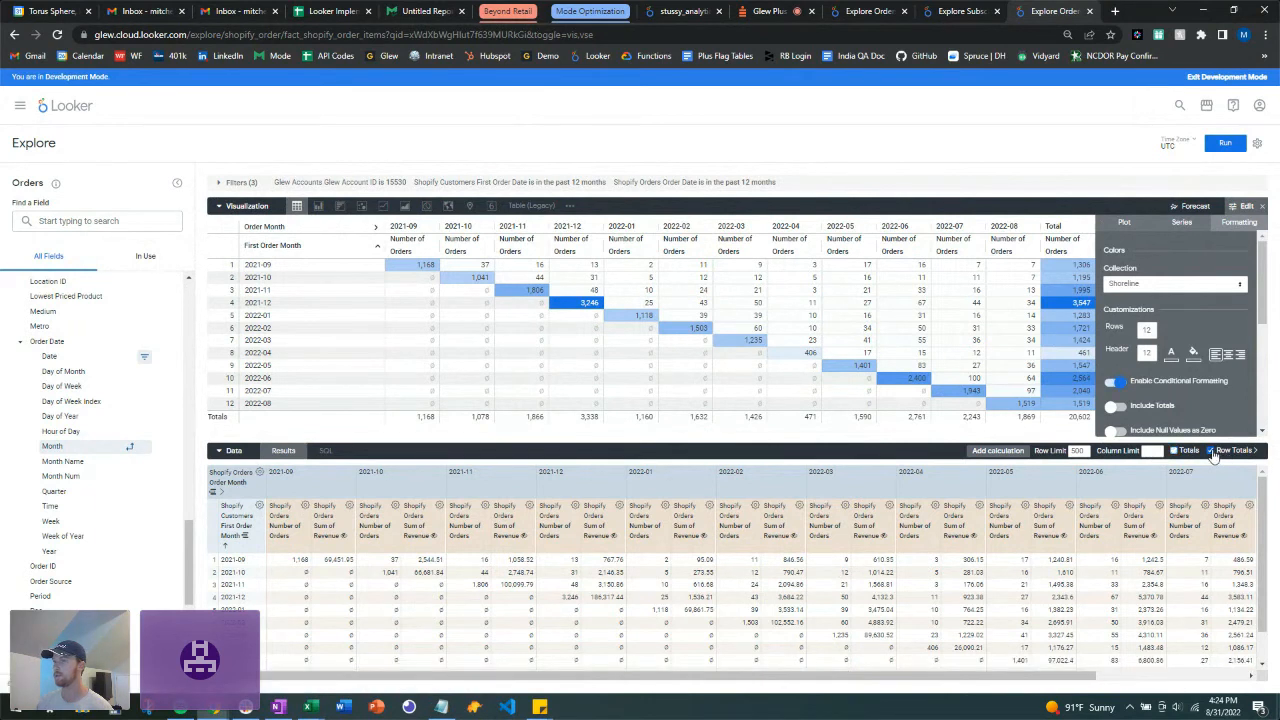
left_click(1175, 451)
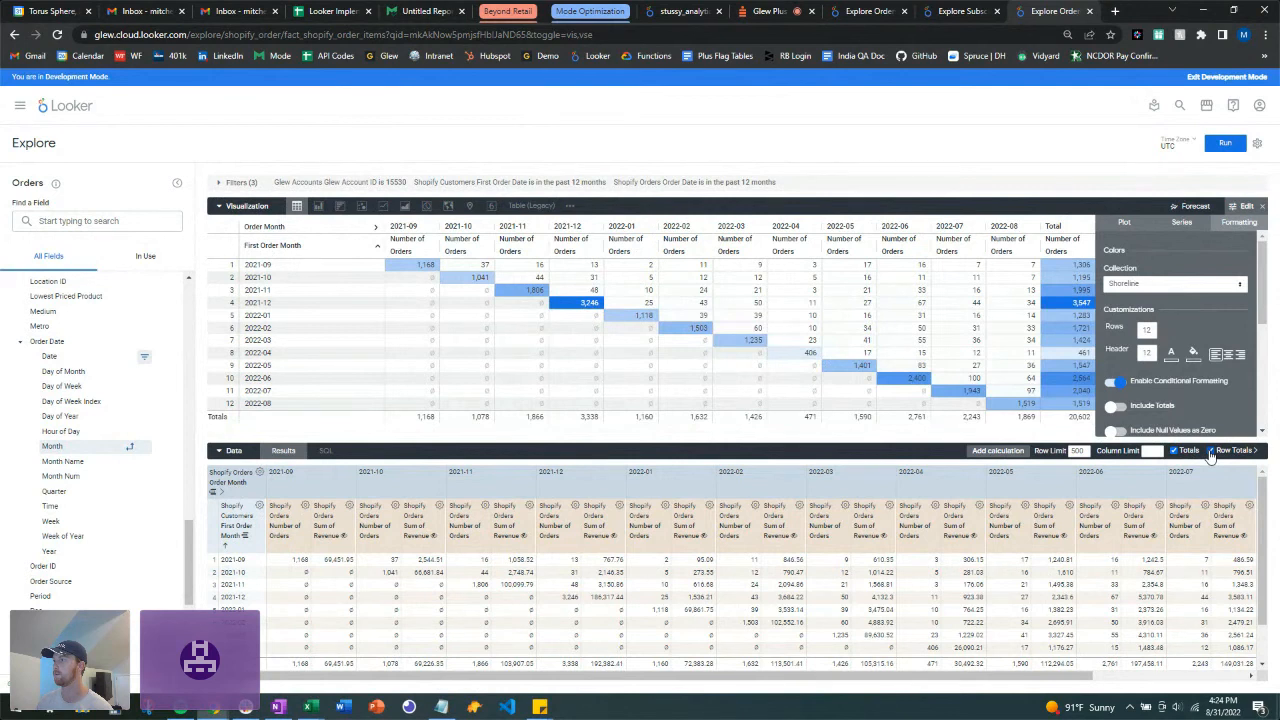
left_click(1210, 451)
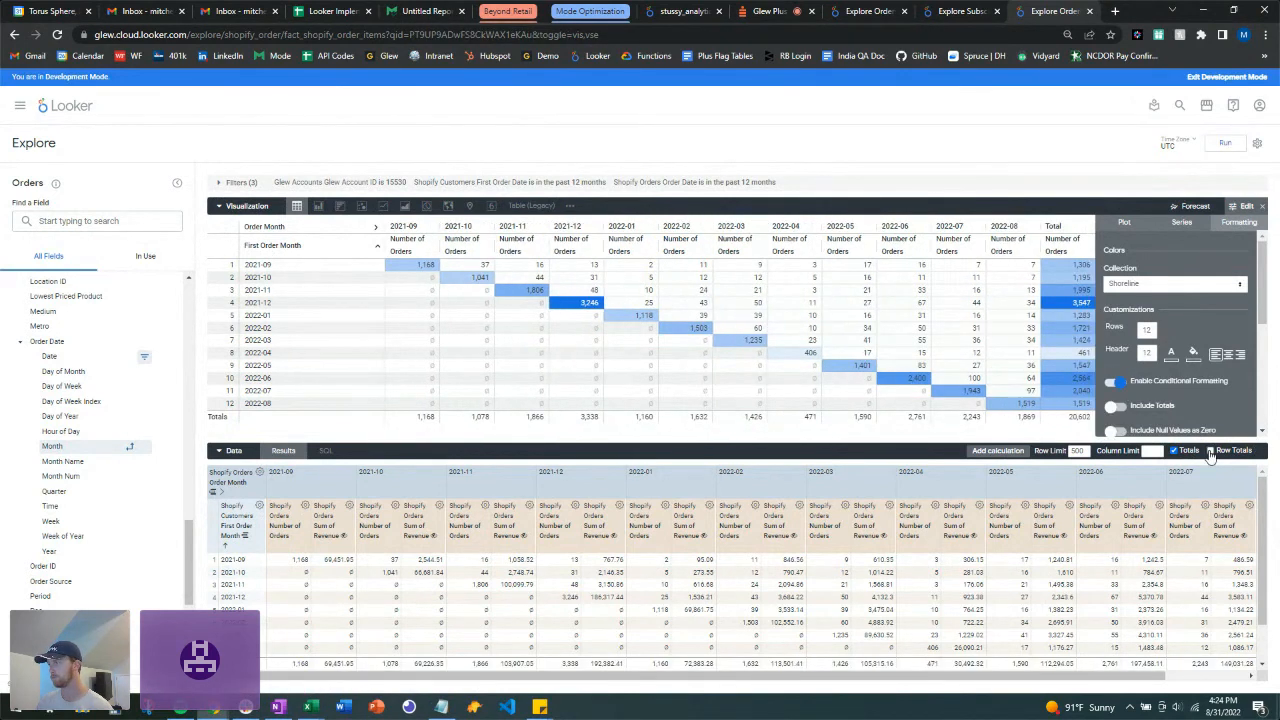
left_click(1228, 145)
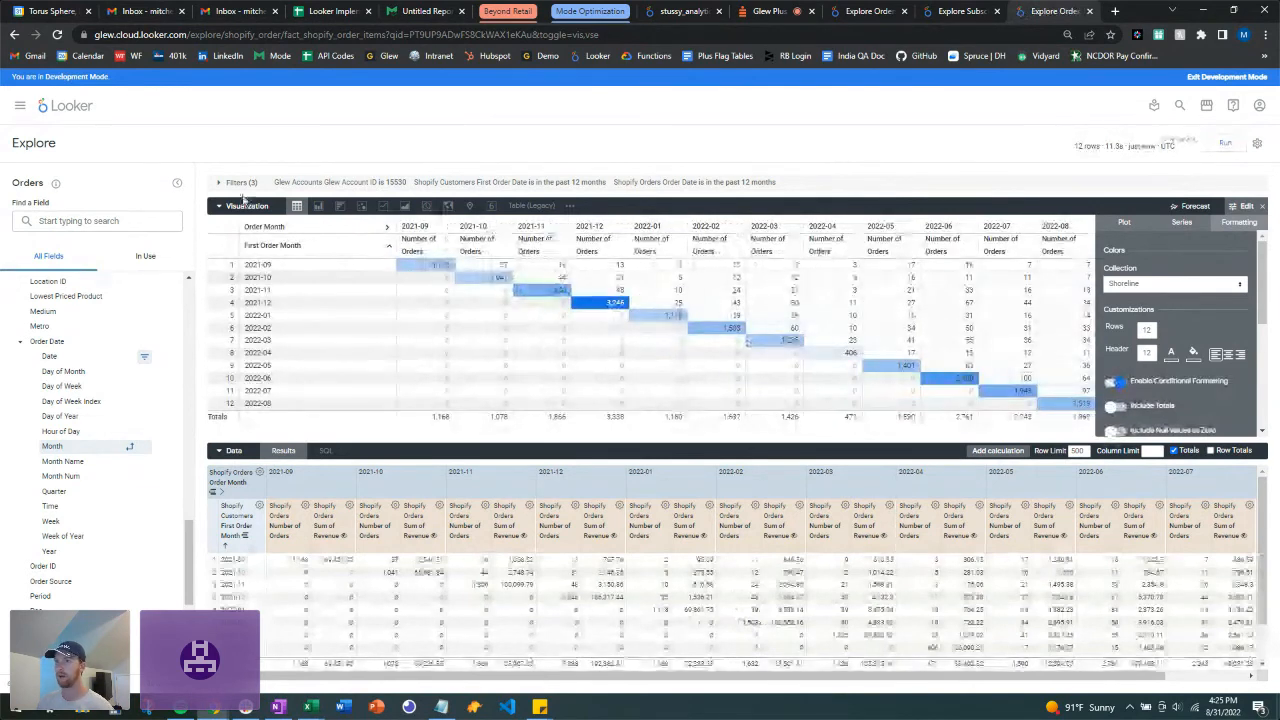
Step: Collapse the visualization and hide Number of Orders from it
left_click(220, 206)
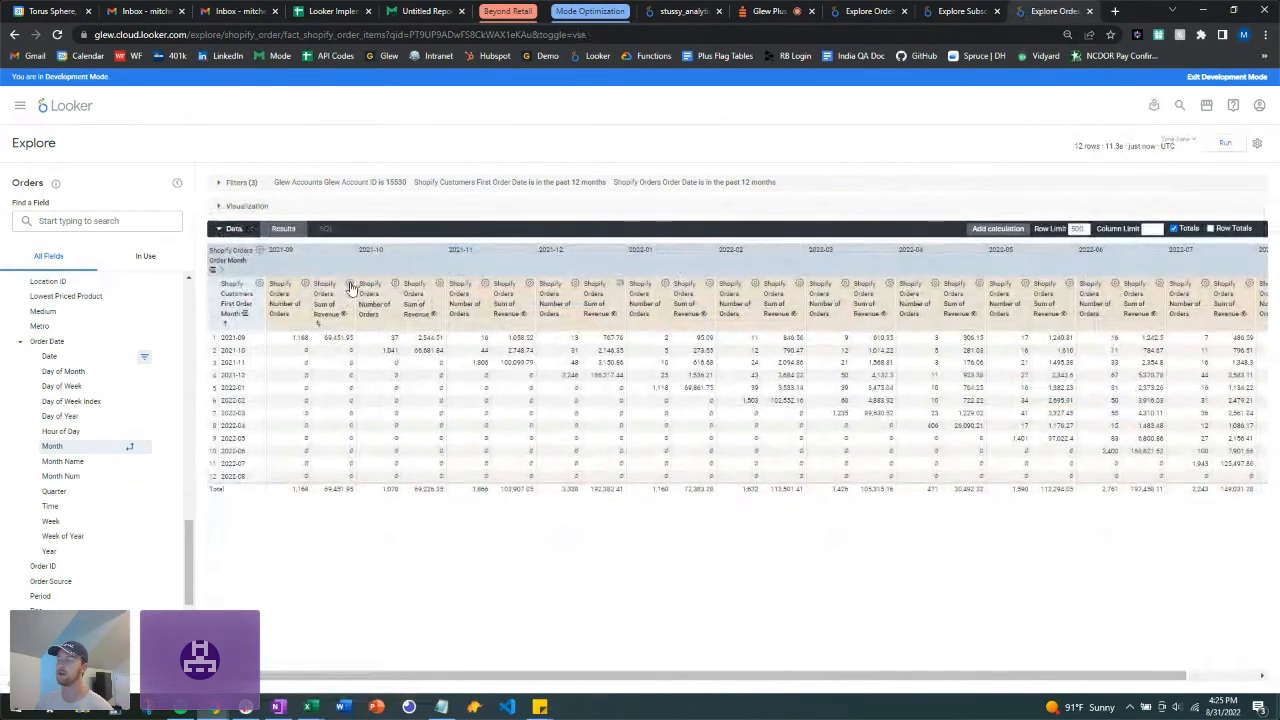
left_click(305, 287)
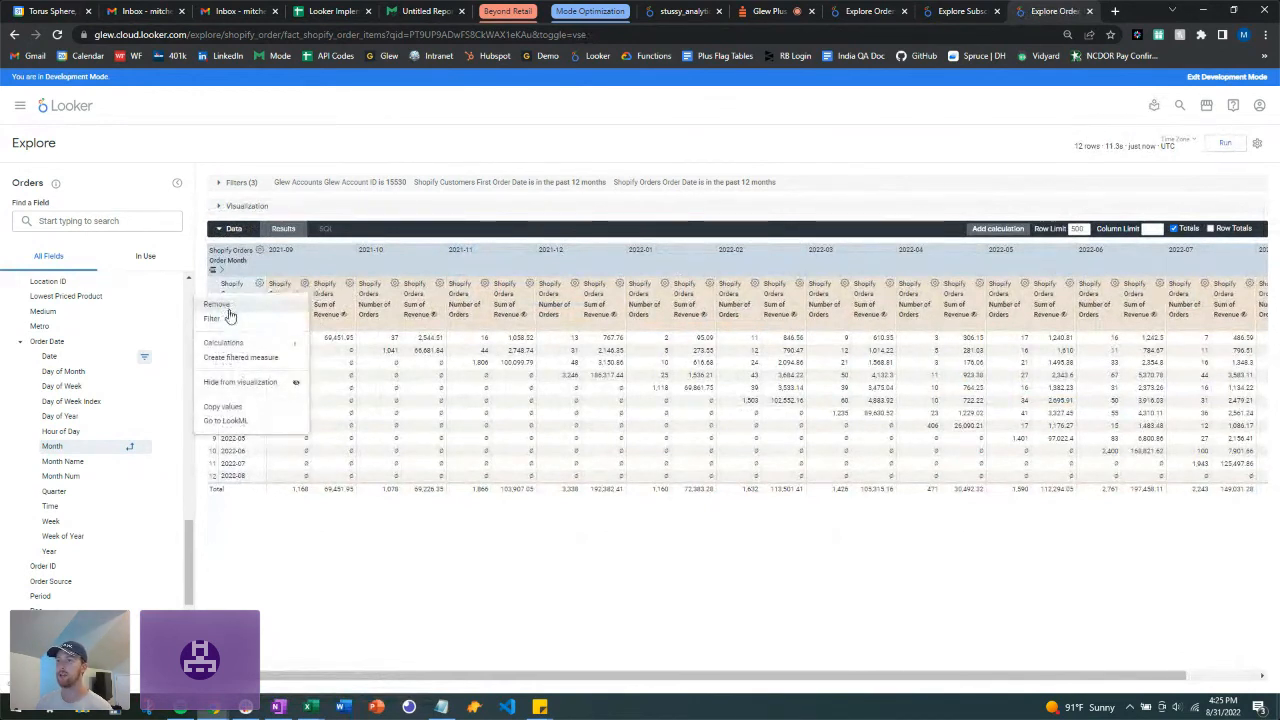
left_click(252, 386)
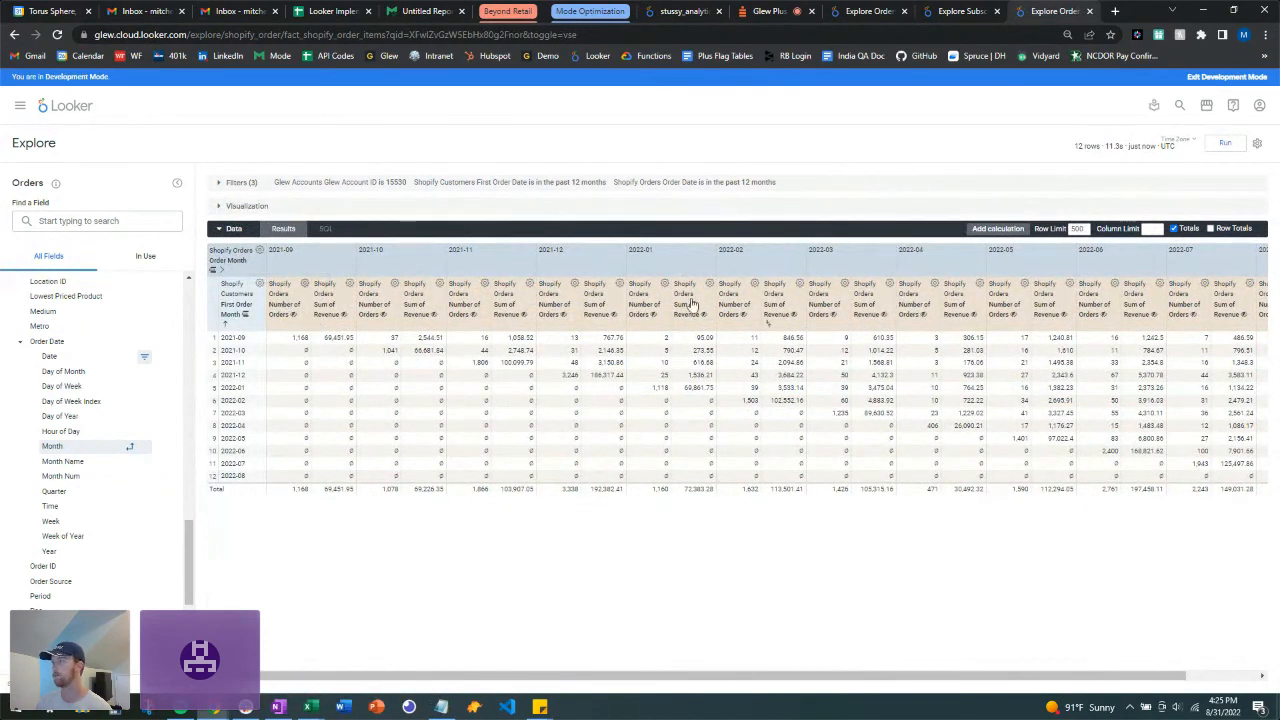
Step: Create an AOV table calculation, sum_of_revenue / number_of_orders, in U.S. dollars with 2 decimals
left_click(1000, 229)
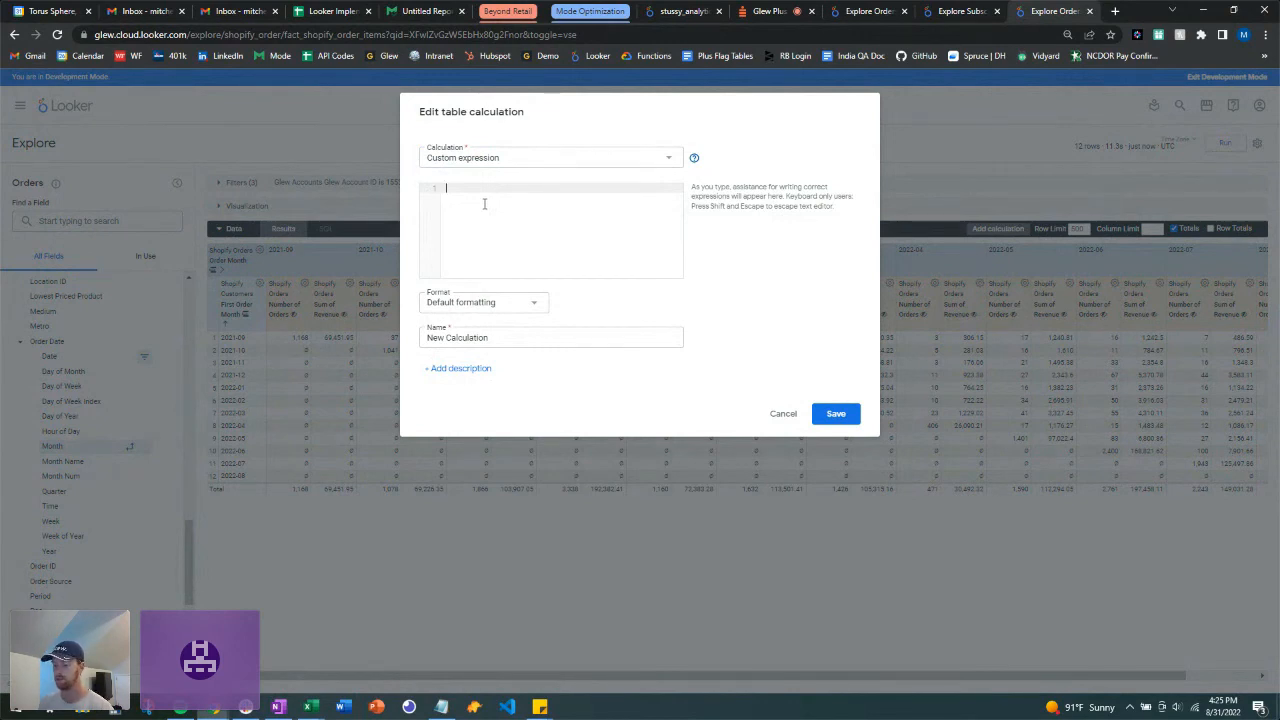
type("rev")
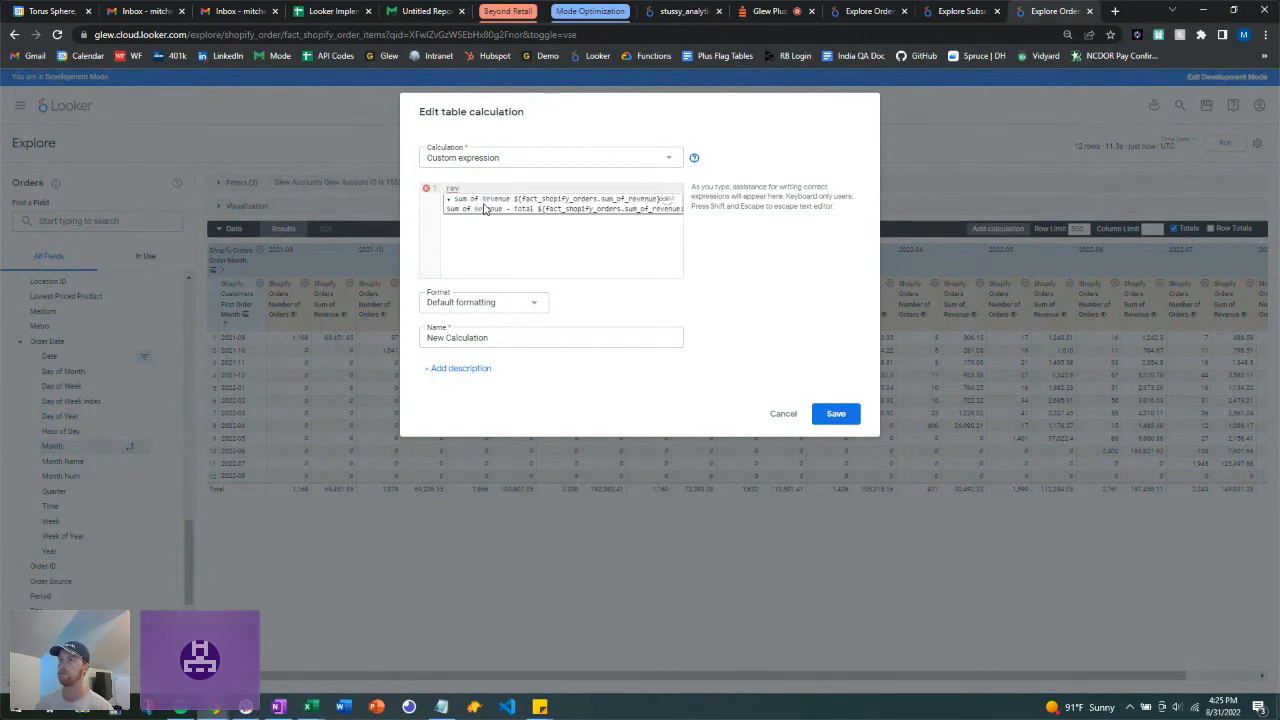
left_click(491, 201)
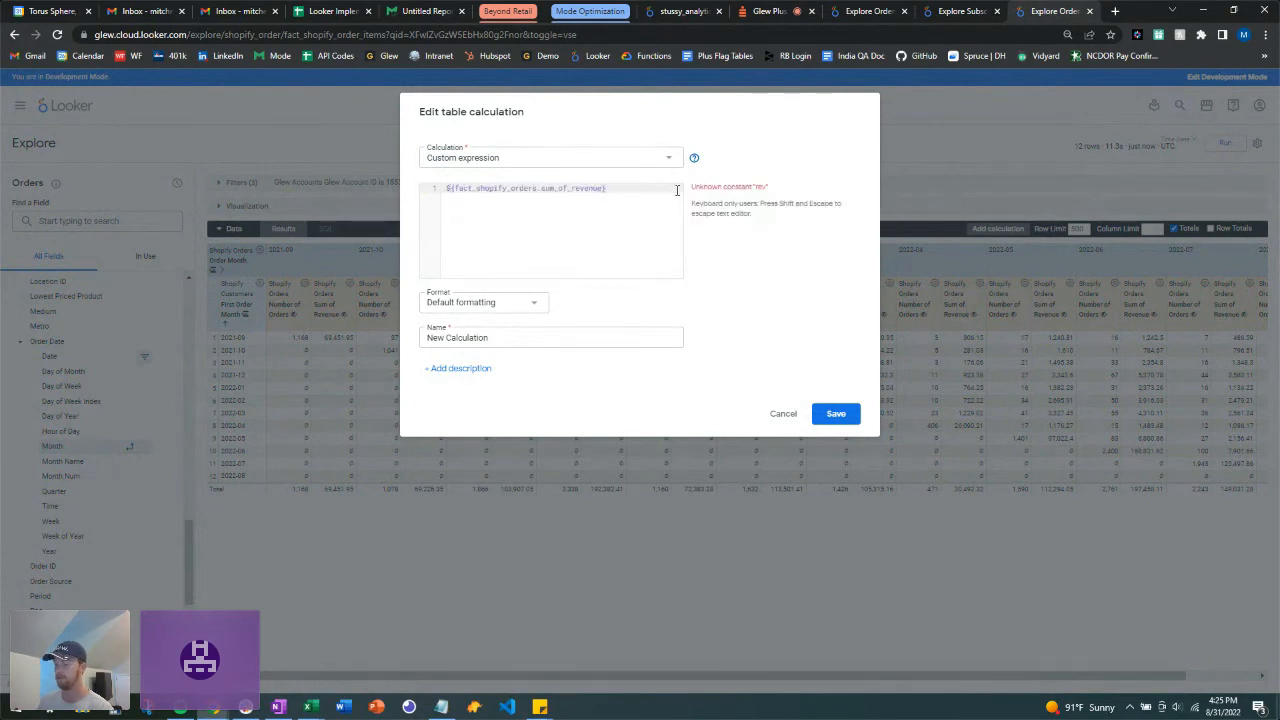
type("/ ")
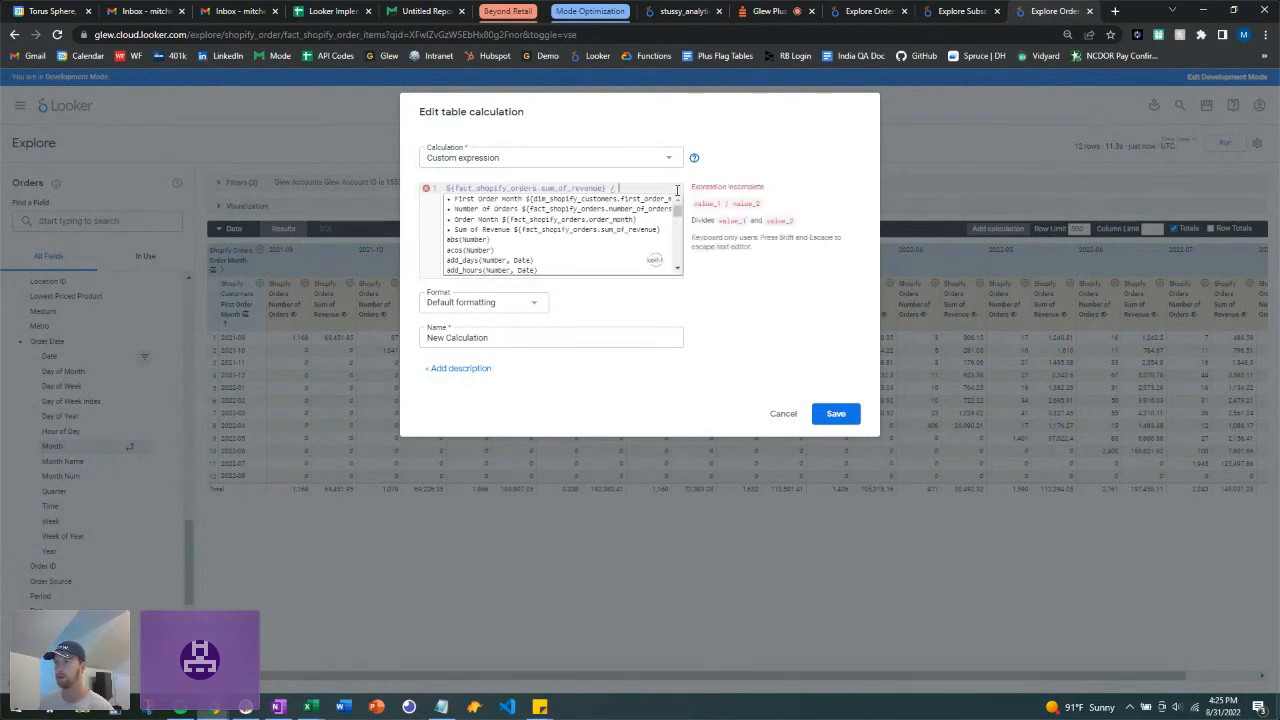
type("order")
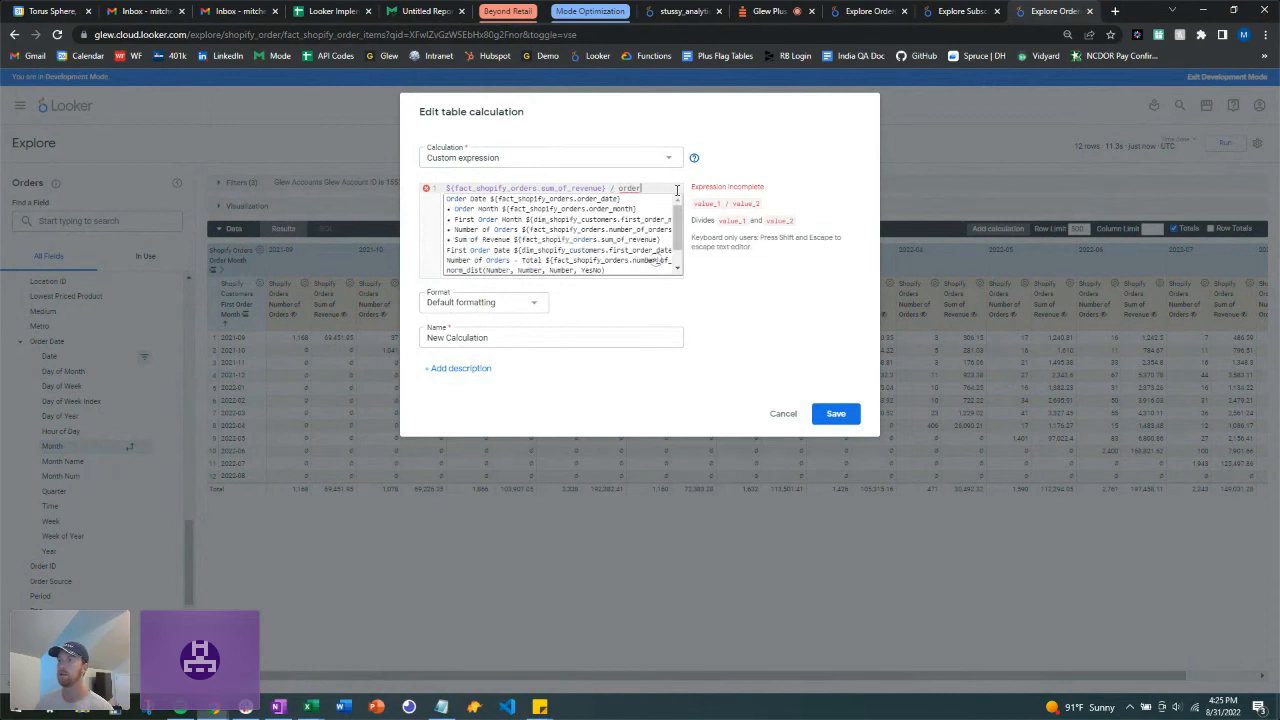
left_click(543, 231)
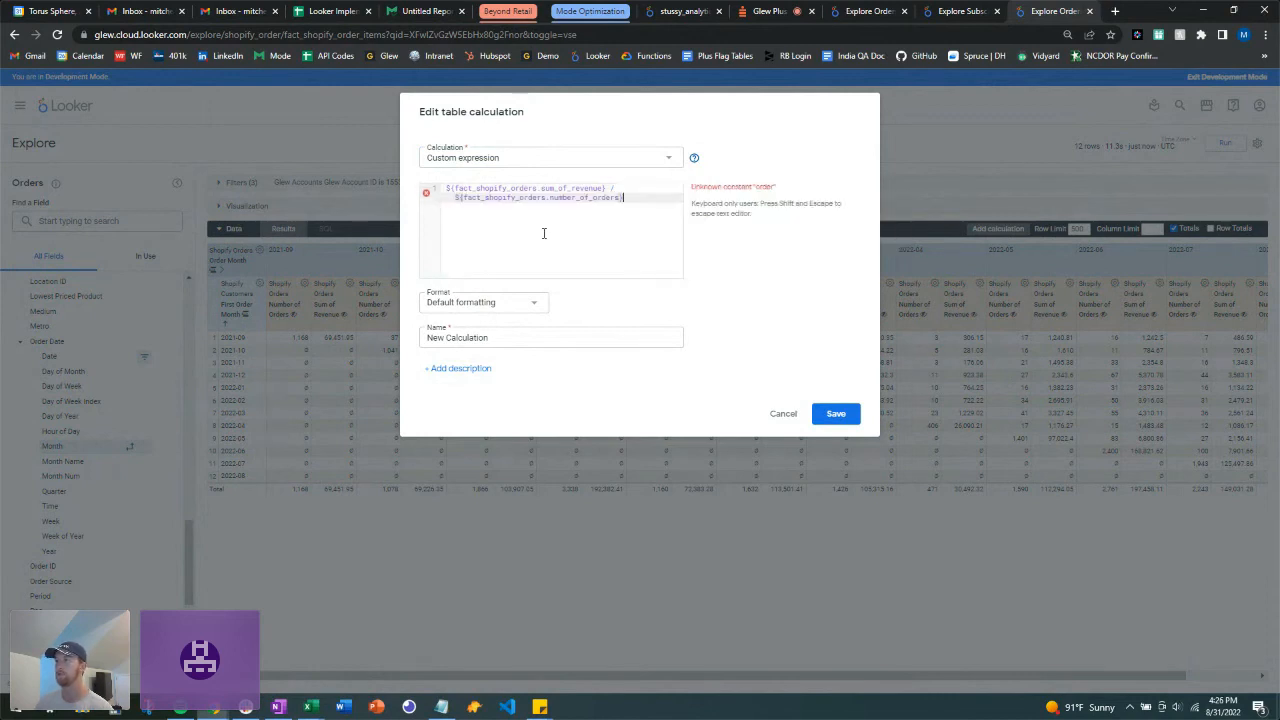
left_click(511, 337)
key("ctrl+a")
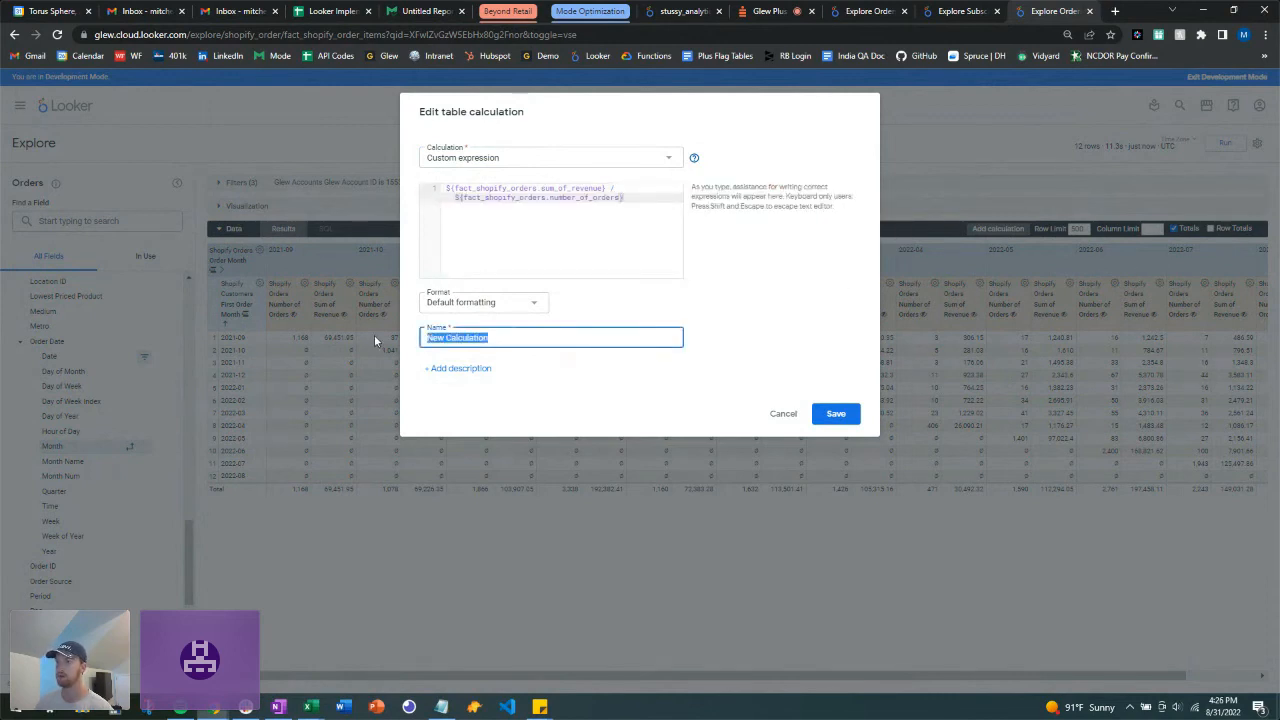
type("AOV")
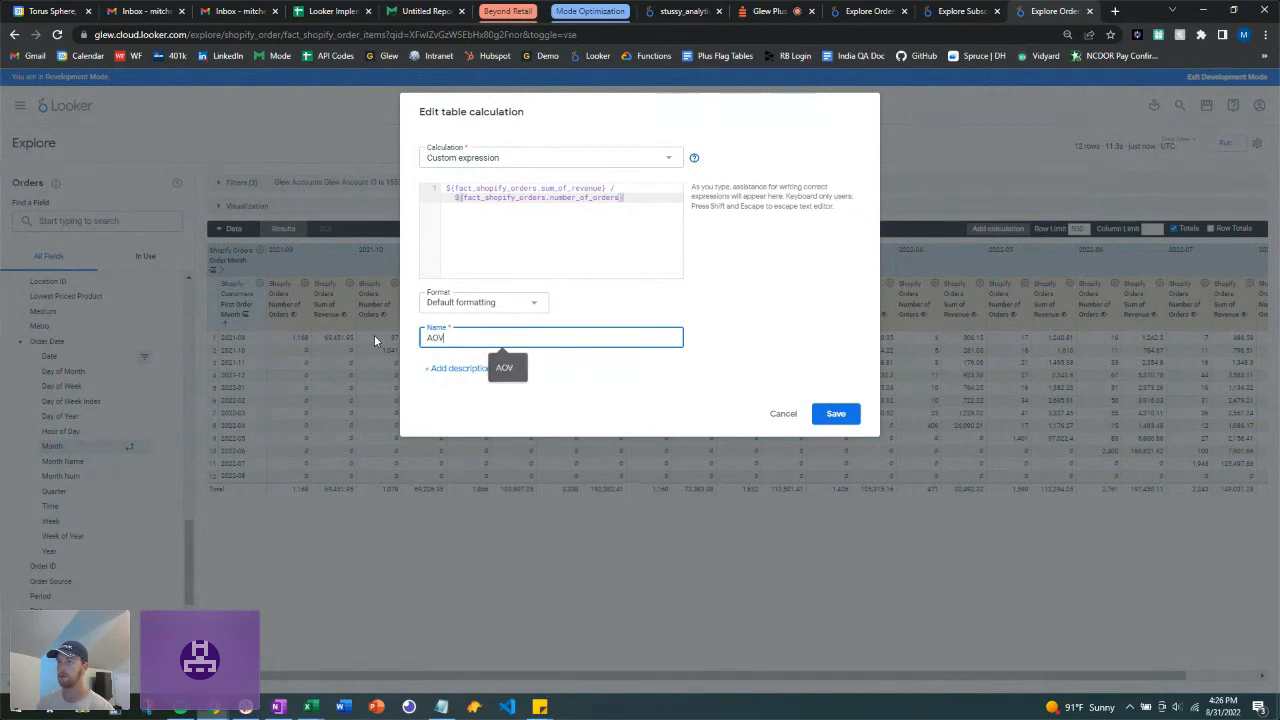
left_click(483, 304)
left_click(464, 382)
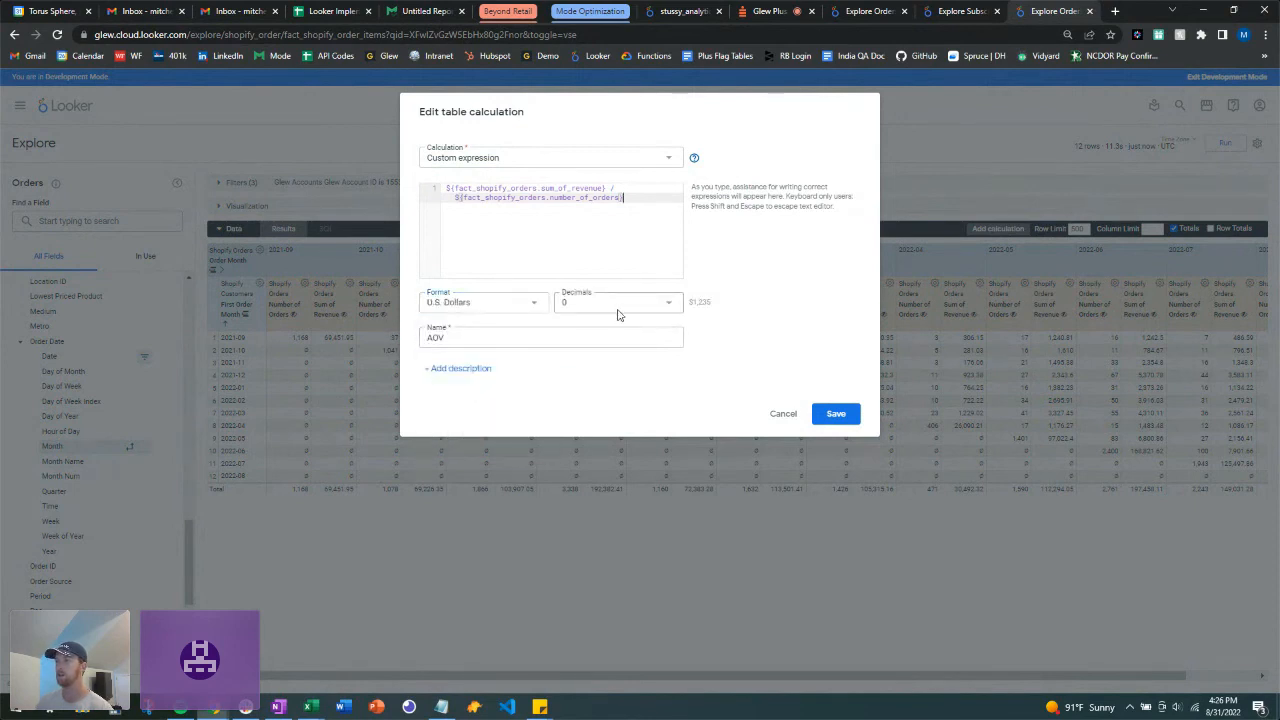
left_click(620, 306)
left_click(606, 344)
left_click(838, 414)
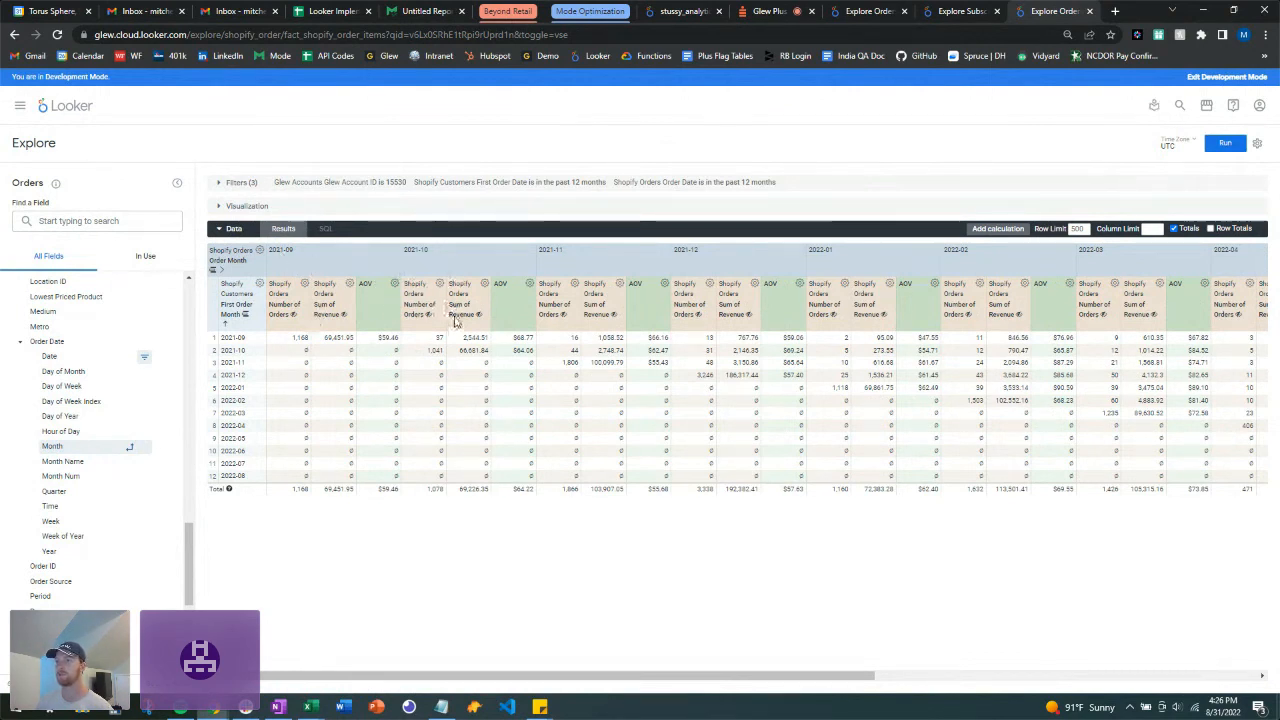
Step: Collapse Data, show the heat-mapped AOV table, and collapse Order Date in the field list
left_click(220, 228)
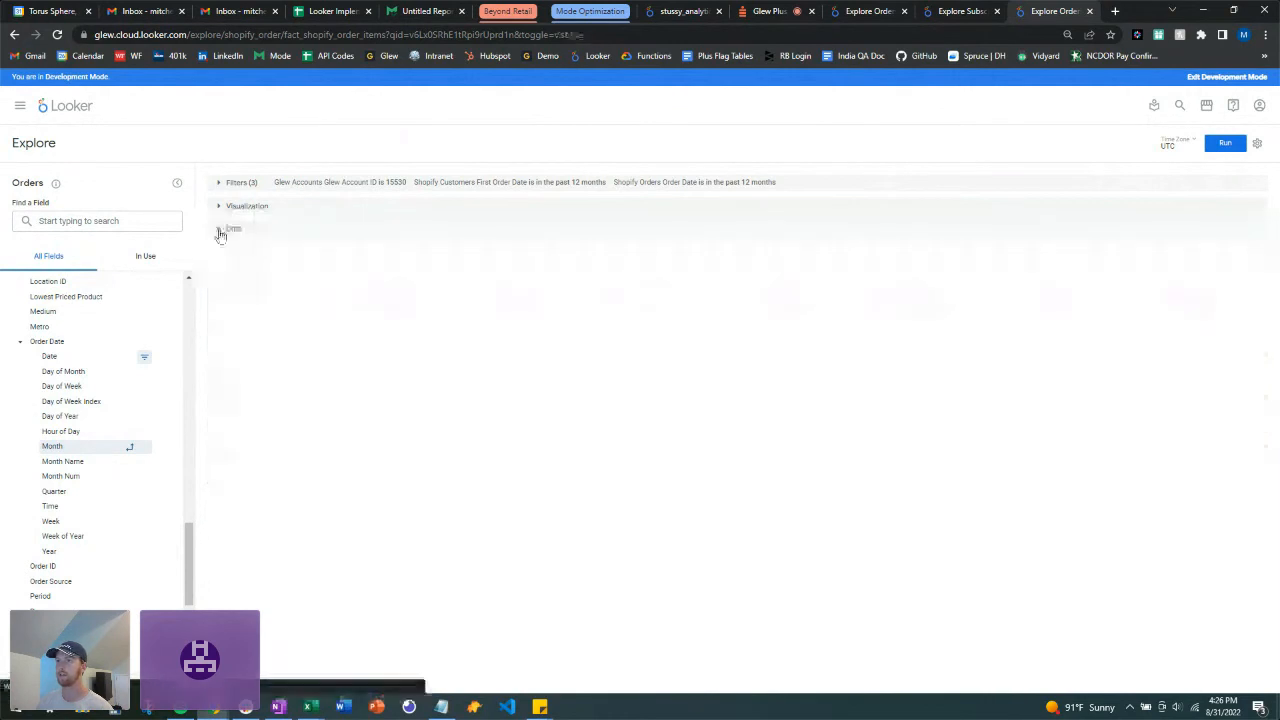
left_click(221, 212)
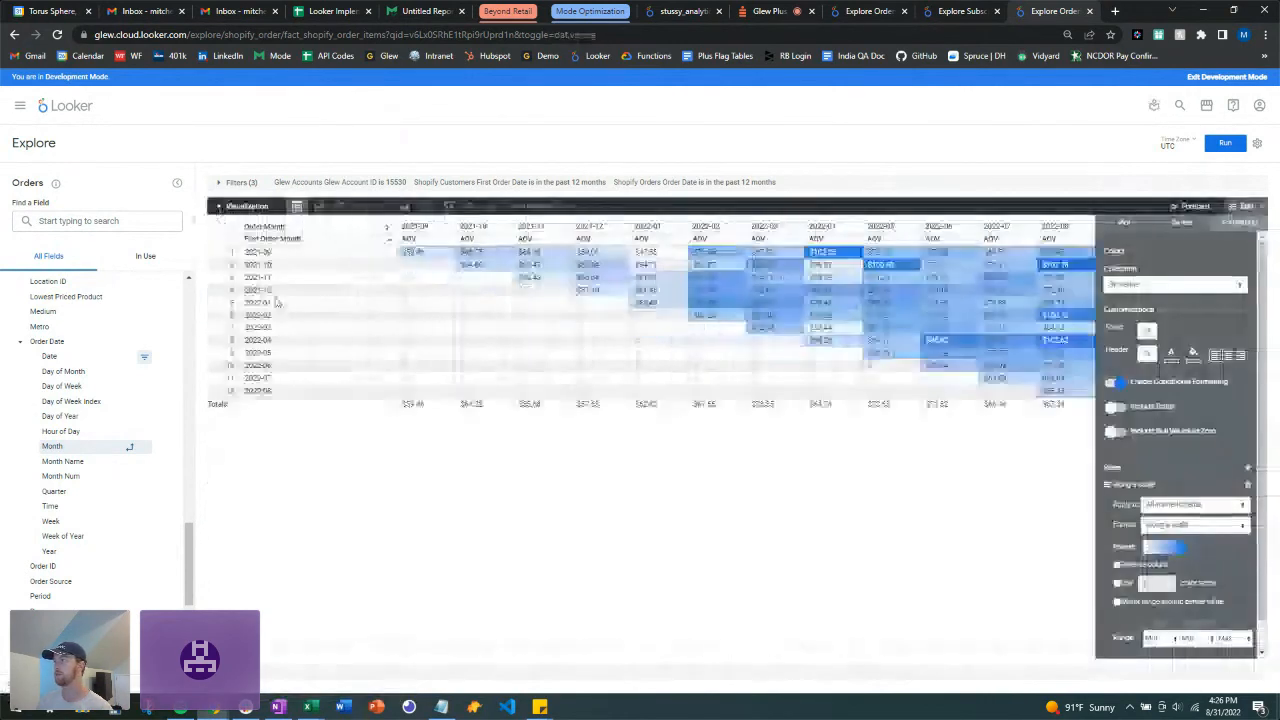
left_click(1262, 208)
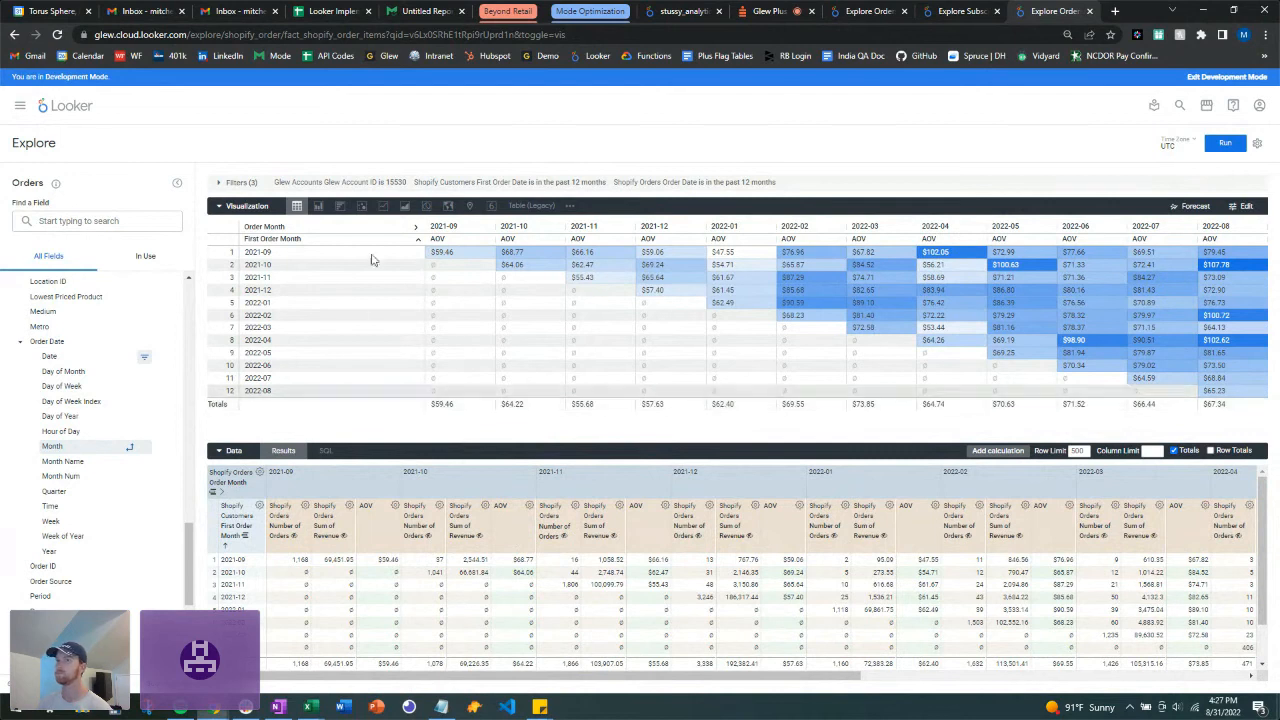
left_click(18, 343)
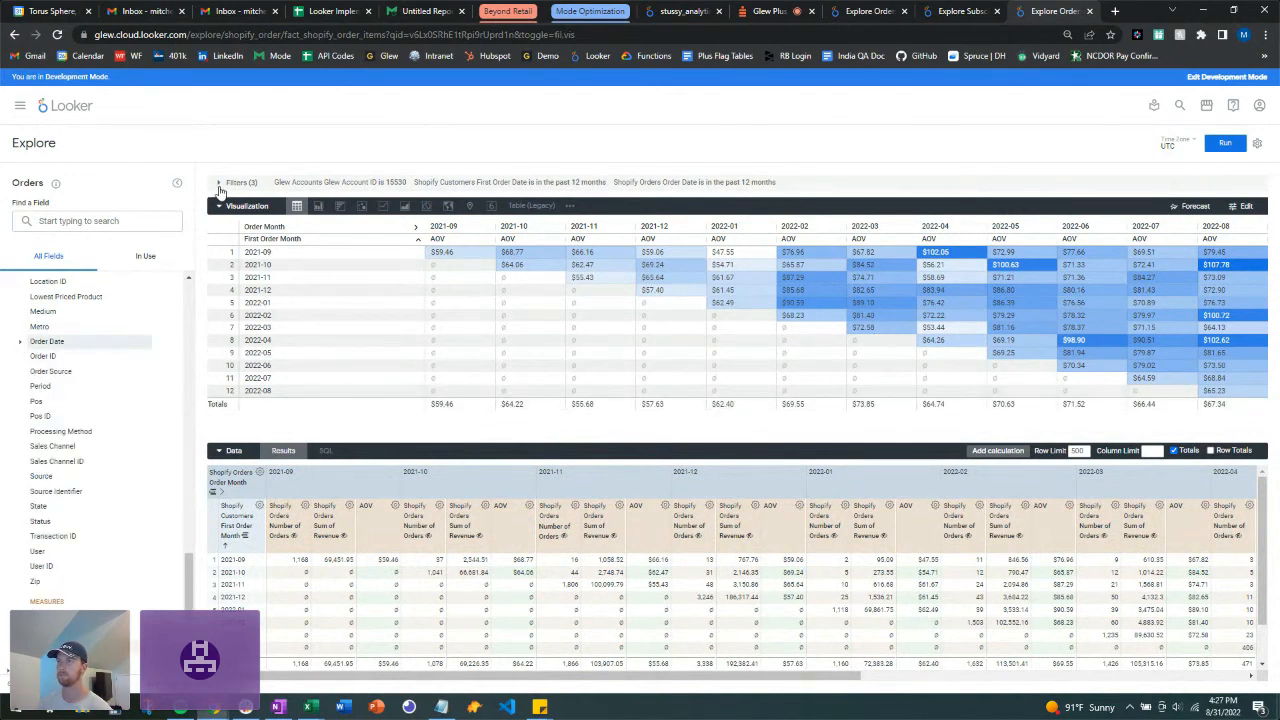
Step: Expand Filters (3) to show the account ID, first order date and order date filters
left_click(220, 184)
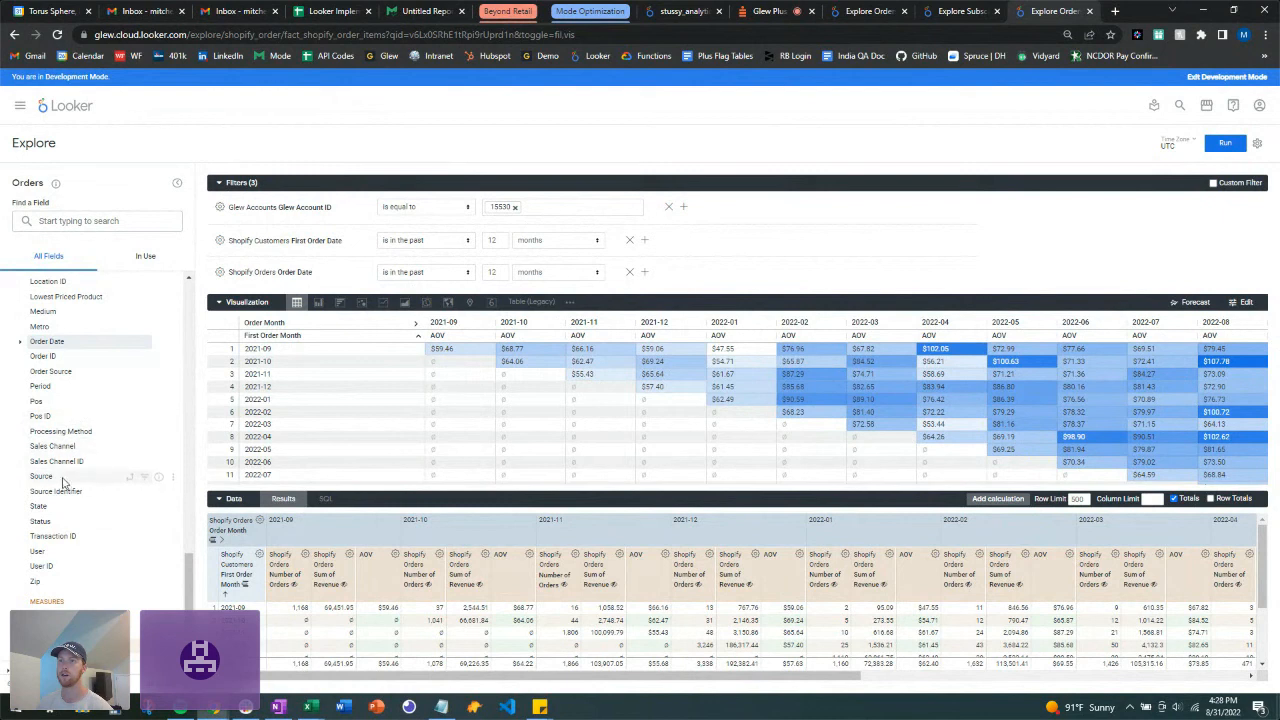
Step: Add a Shopify Orders Source filter, browse its suggested values, and leave it empty
left_click(144, 478)
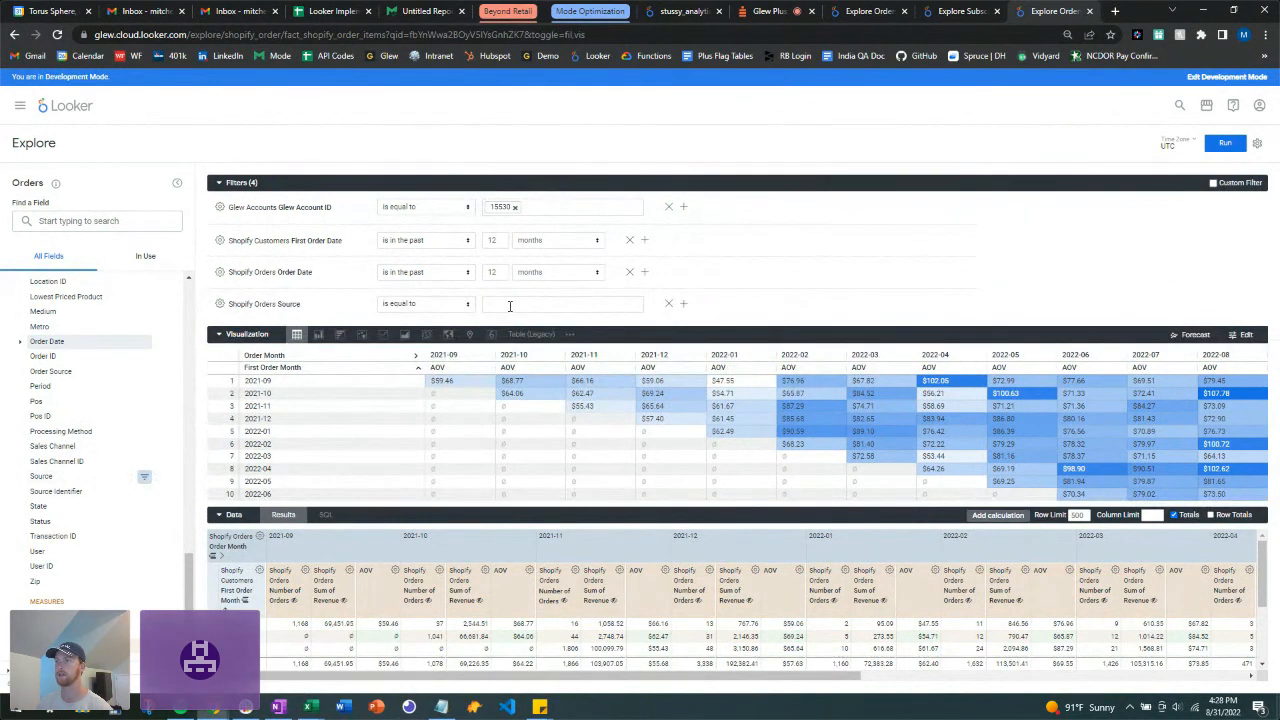
left_click(509, 306)
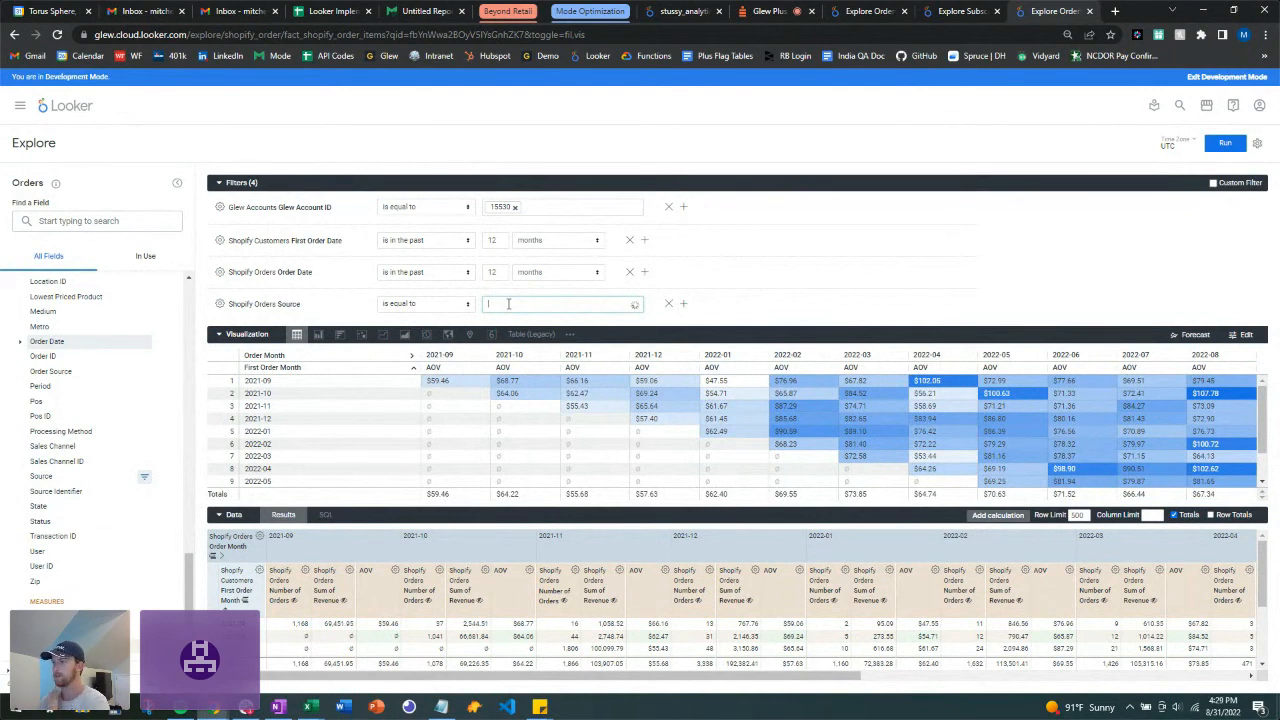
left_click(508, 303)
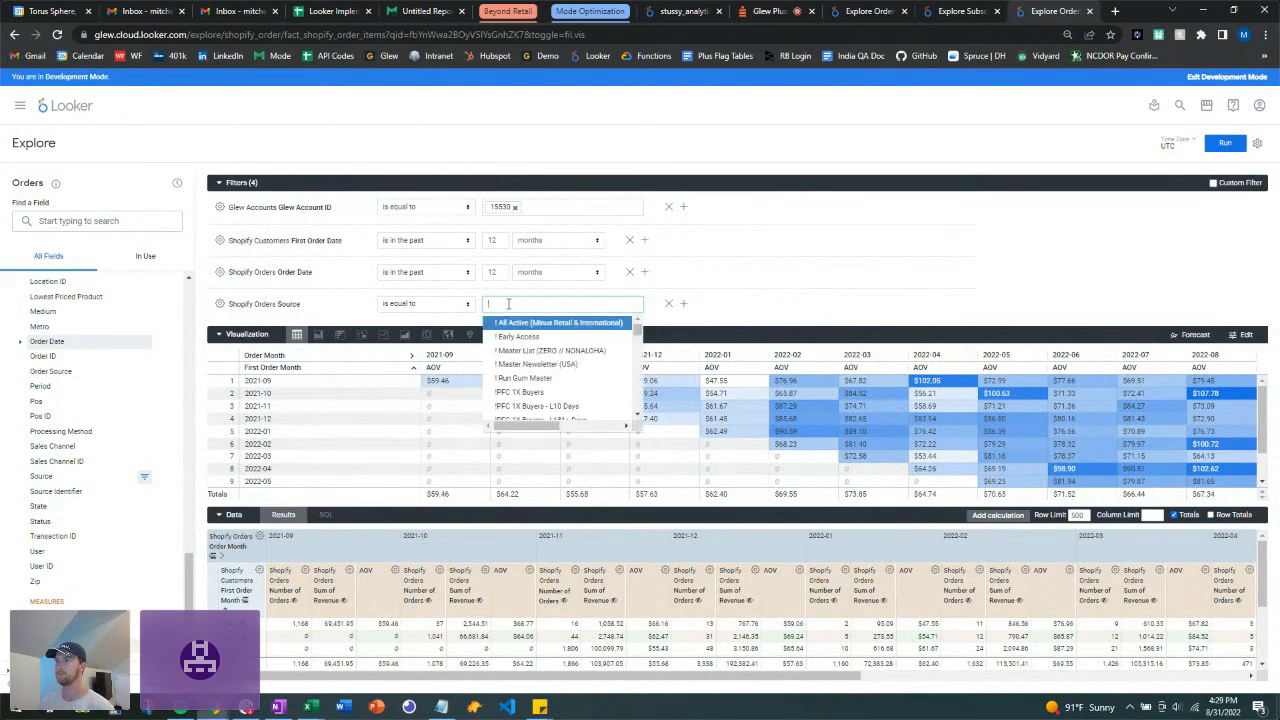
scroll(555, 392, "down", 5)
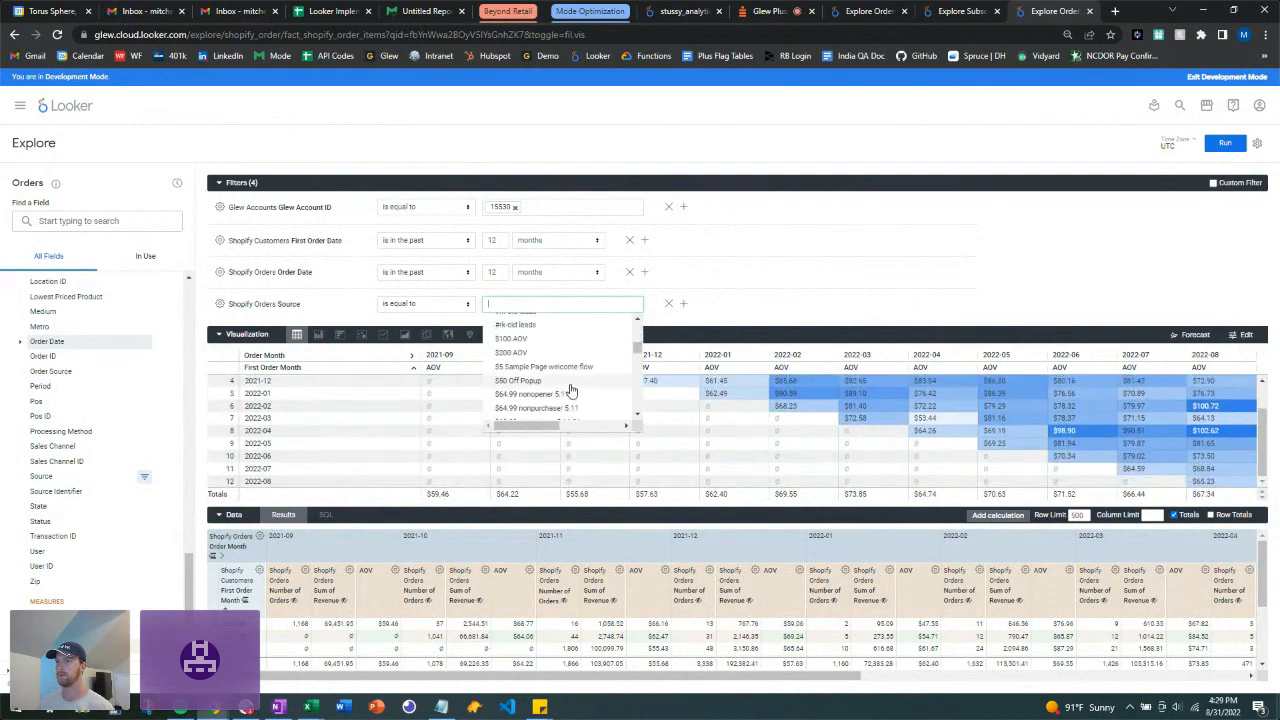
scroll(572, 390, "up", 3)
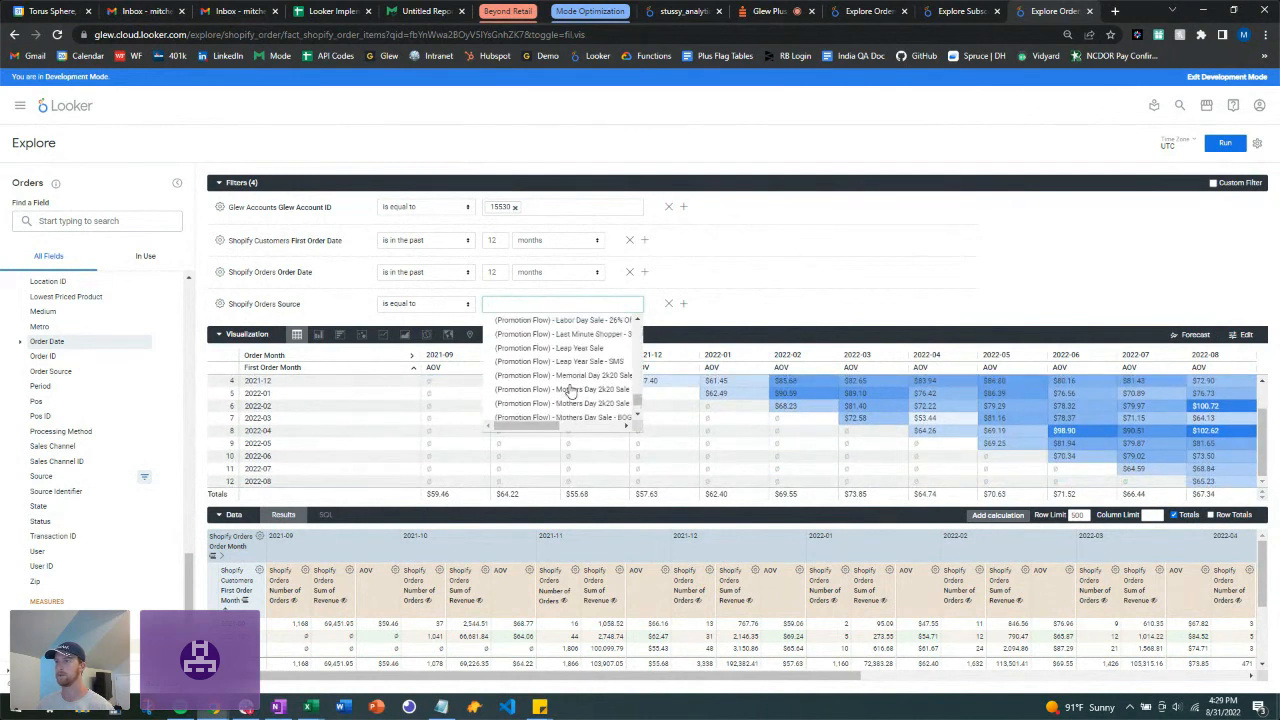
scroll(570, 391, "up", 2)
scroll(570, 391, "down", 3)
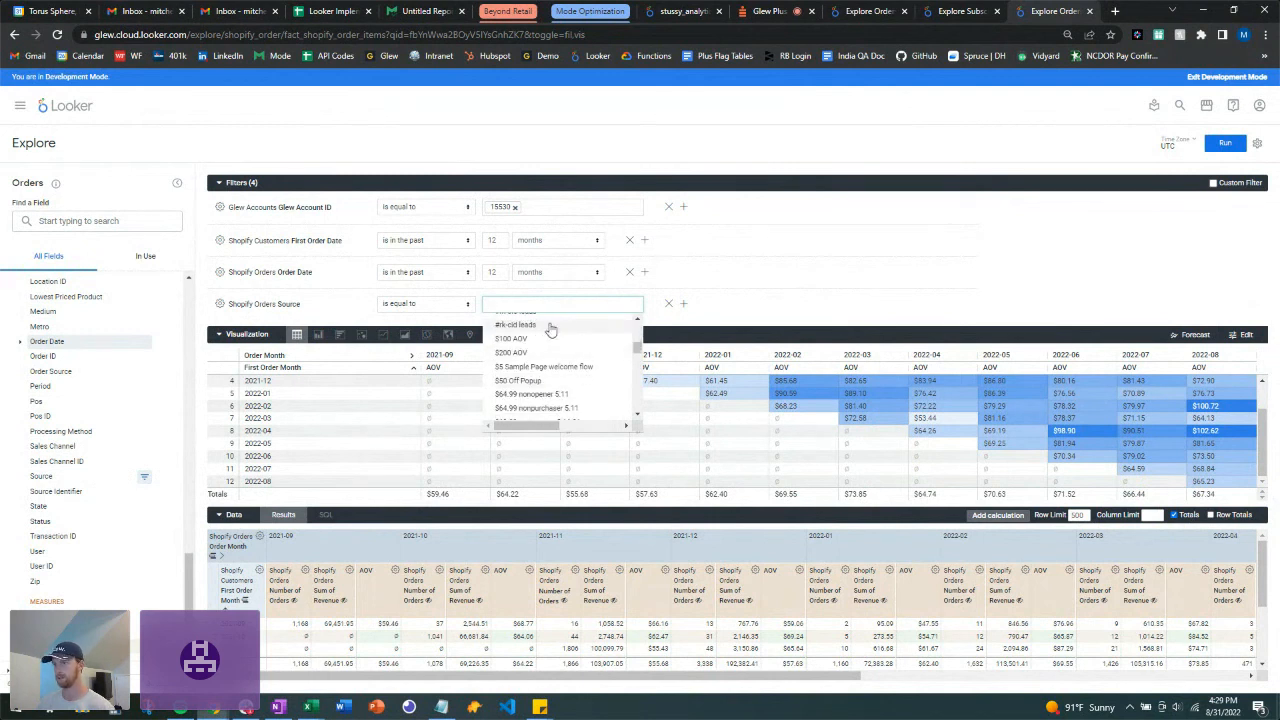
scroll(567, 343, "down", 3)
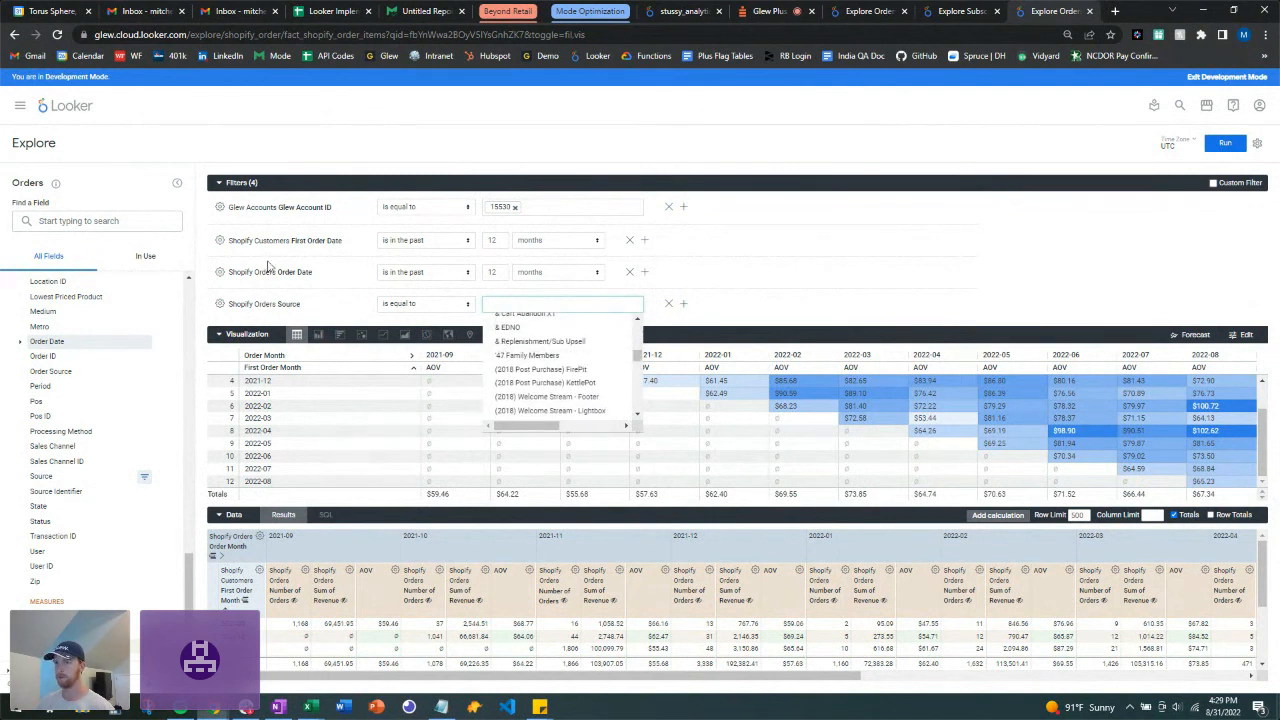
left_click(867, 320)
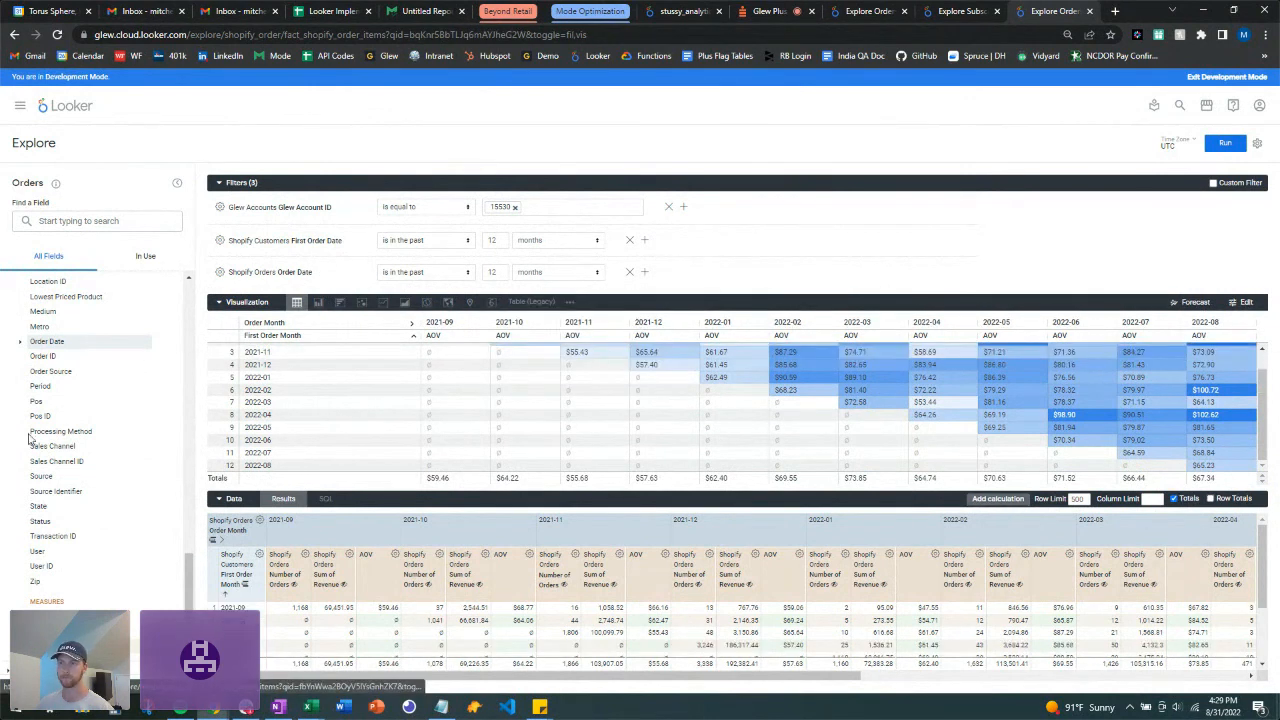
Step: Collapse the Shopify Orders field group in the field picker
scroll(88, 576, "down", 1)
scroll(95, 546, "up", 8)
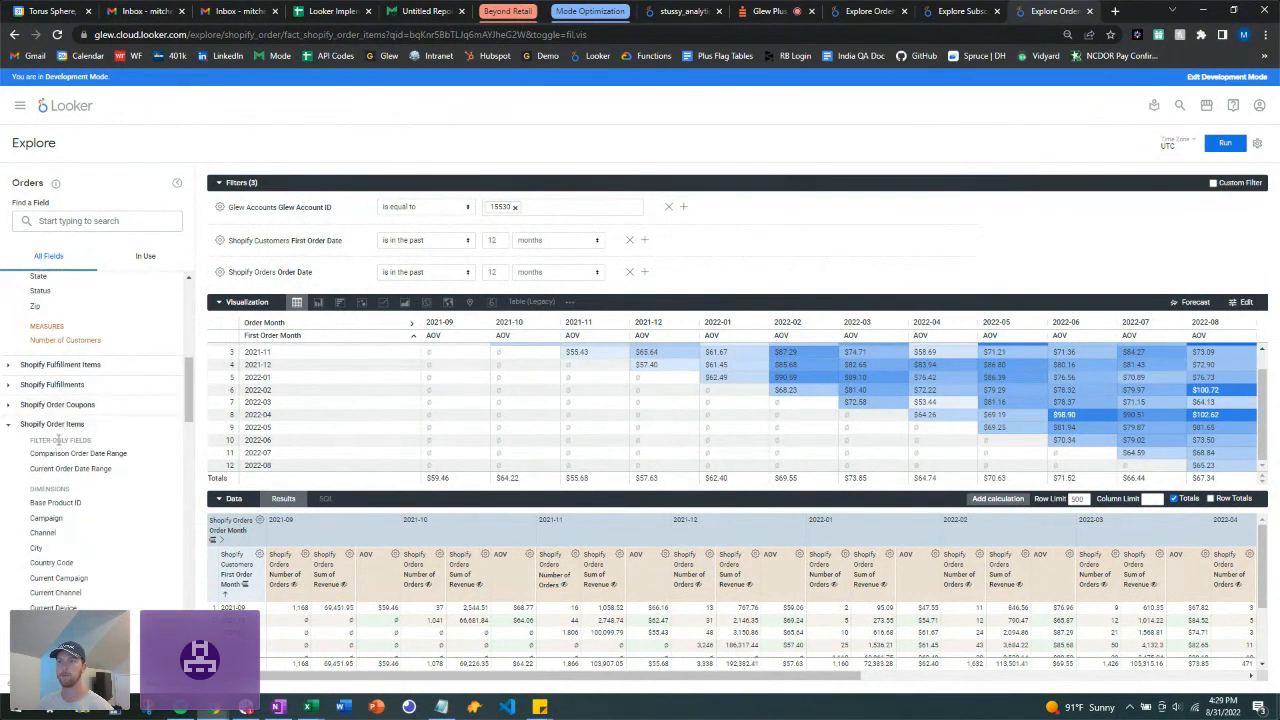
scroll(60, 350, "down", 8)
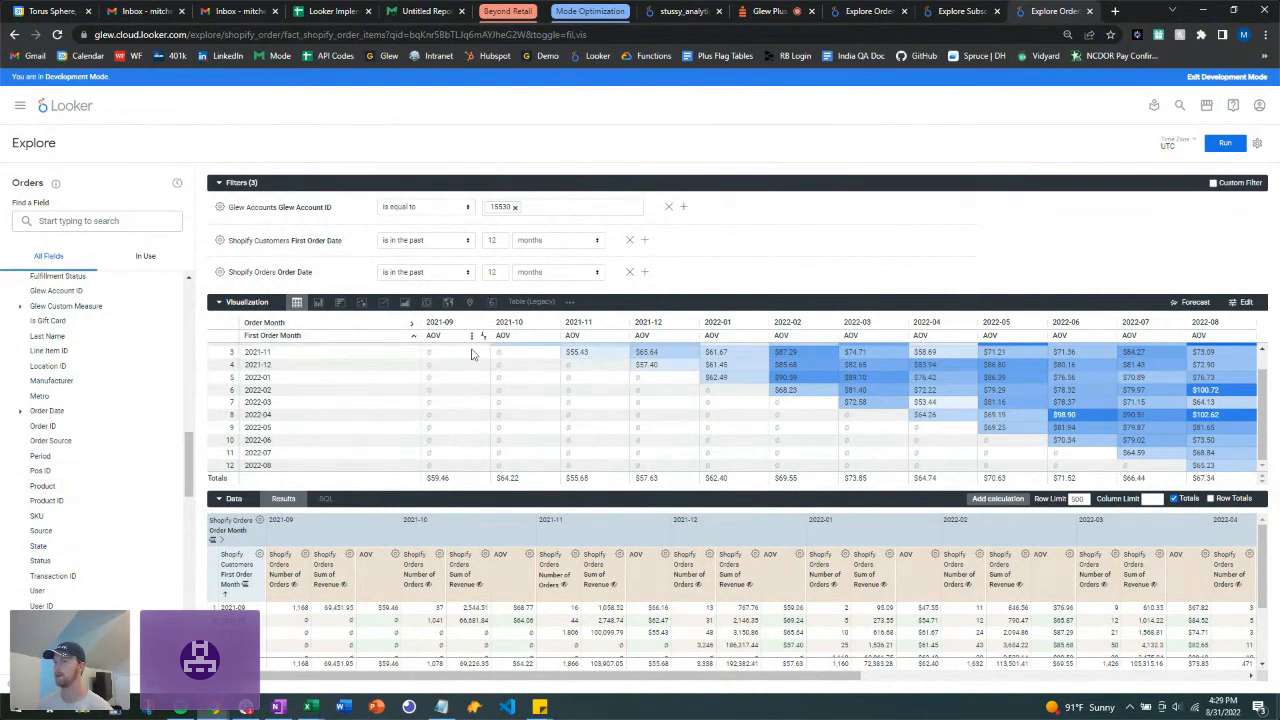
scroll(473, 350, "up", 1)
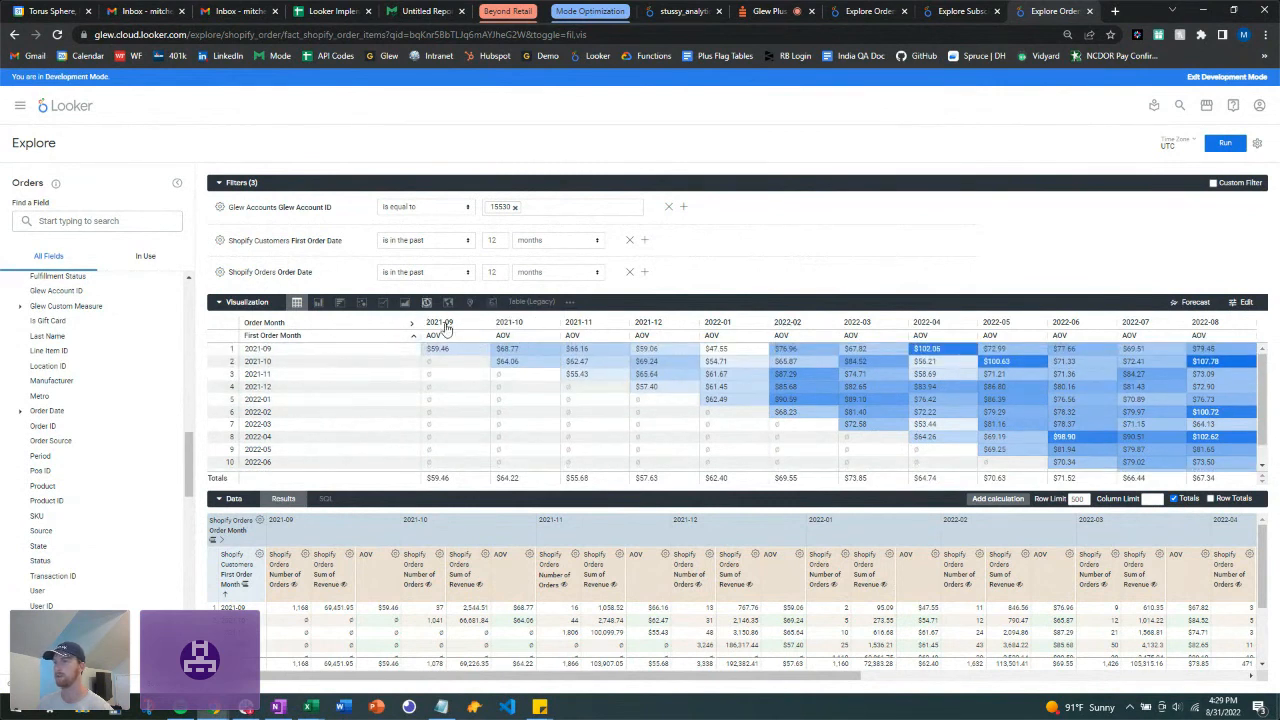
scroll(1205, 456, "down", 1)
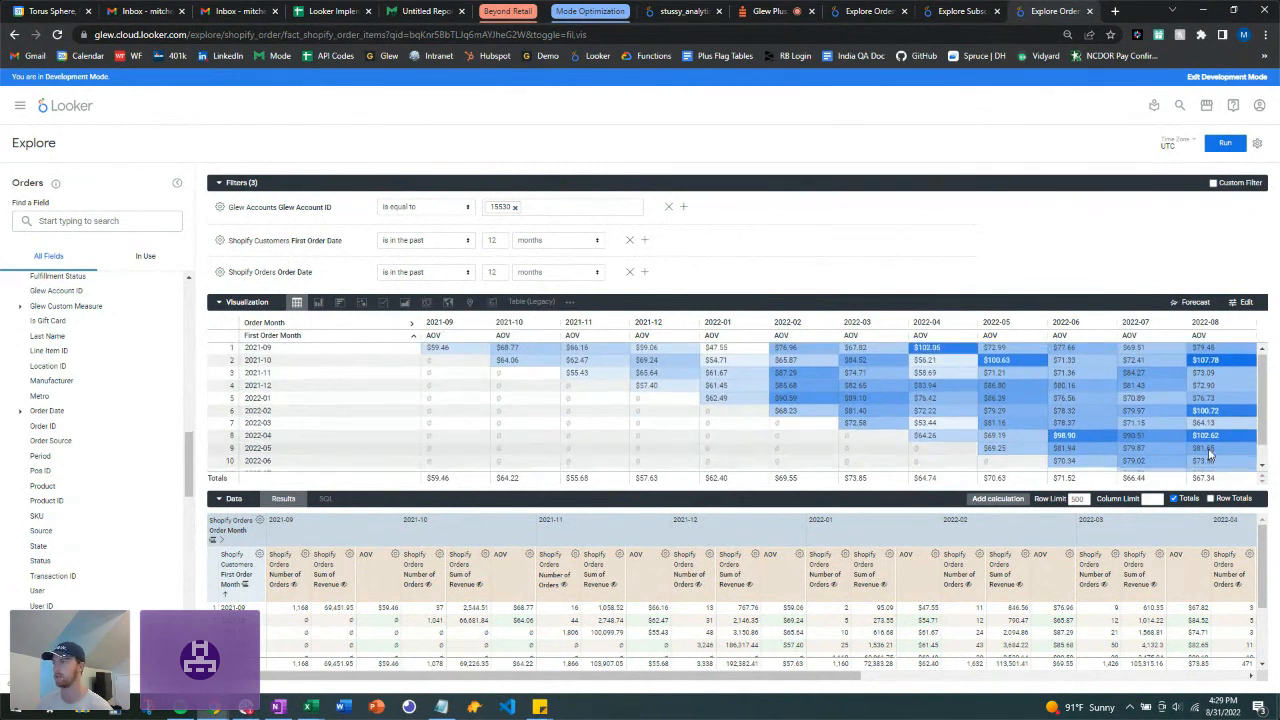
scroll(1206, 455, "up", 1)
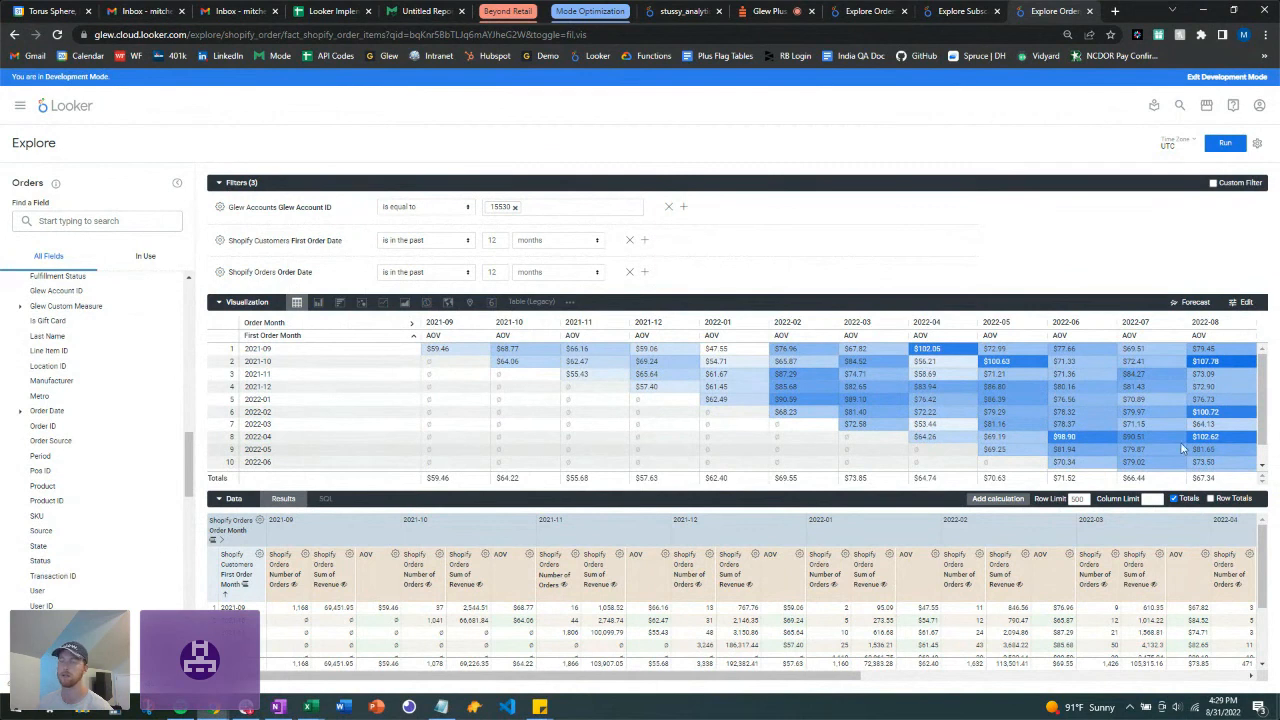
scroll(1134, 417, "down", 1)
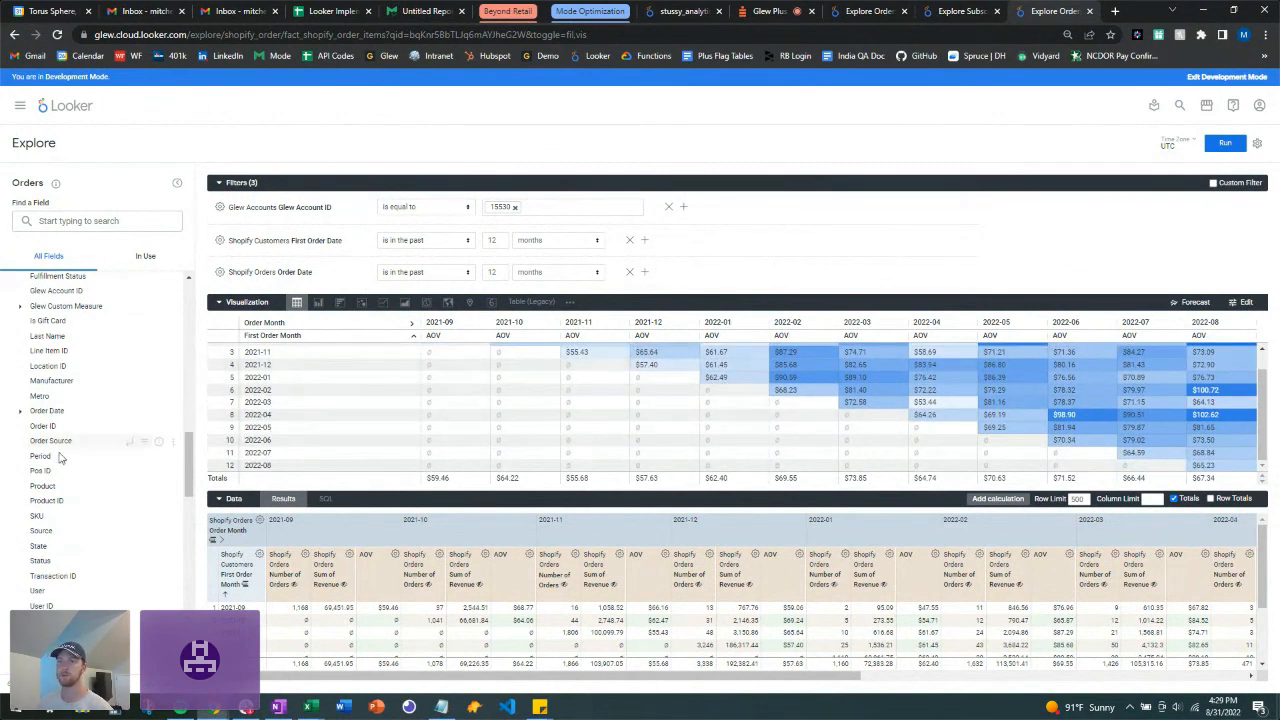
scroll(59, 457, "down", 5)
scroll(61, 460, "down", 5)
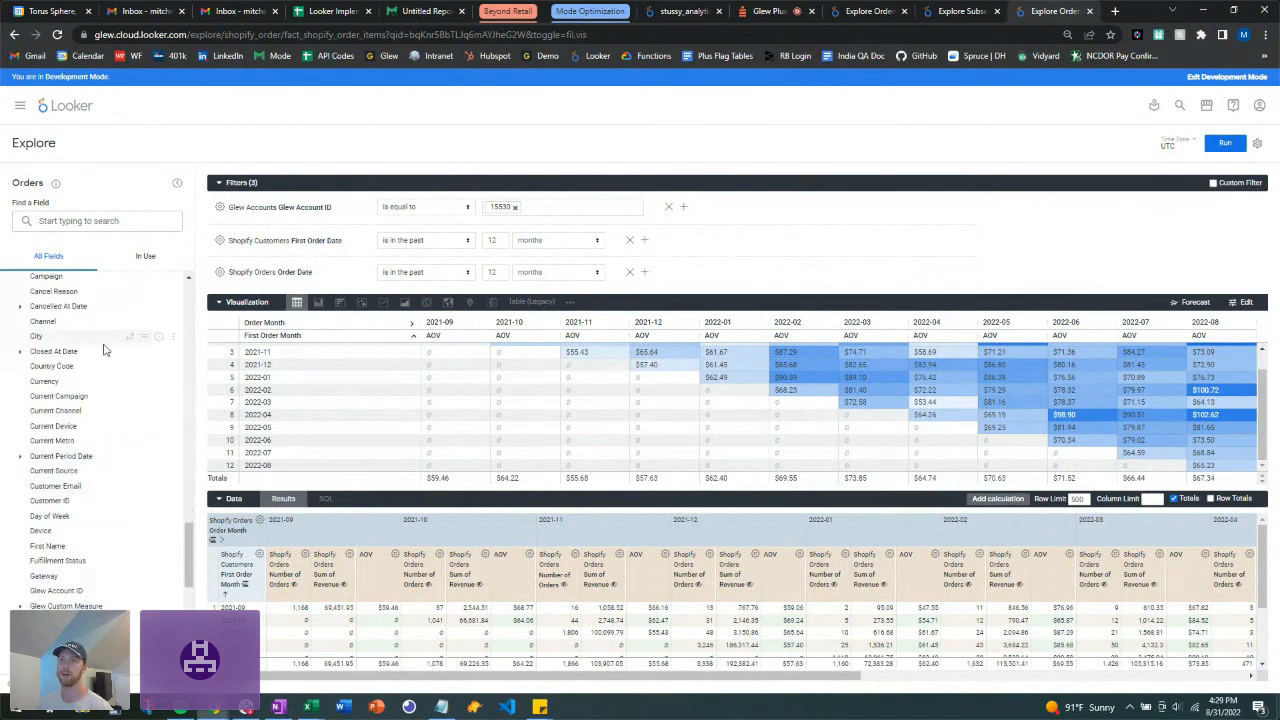
scroll(104, 352, "up", 4)
left_click(10, 451)
Step: Collapse the Shopify Order Items and Shopify Customers groups, leaving AOV under Custom Fields
scroll(88, 457, "up", 9)
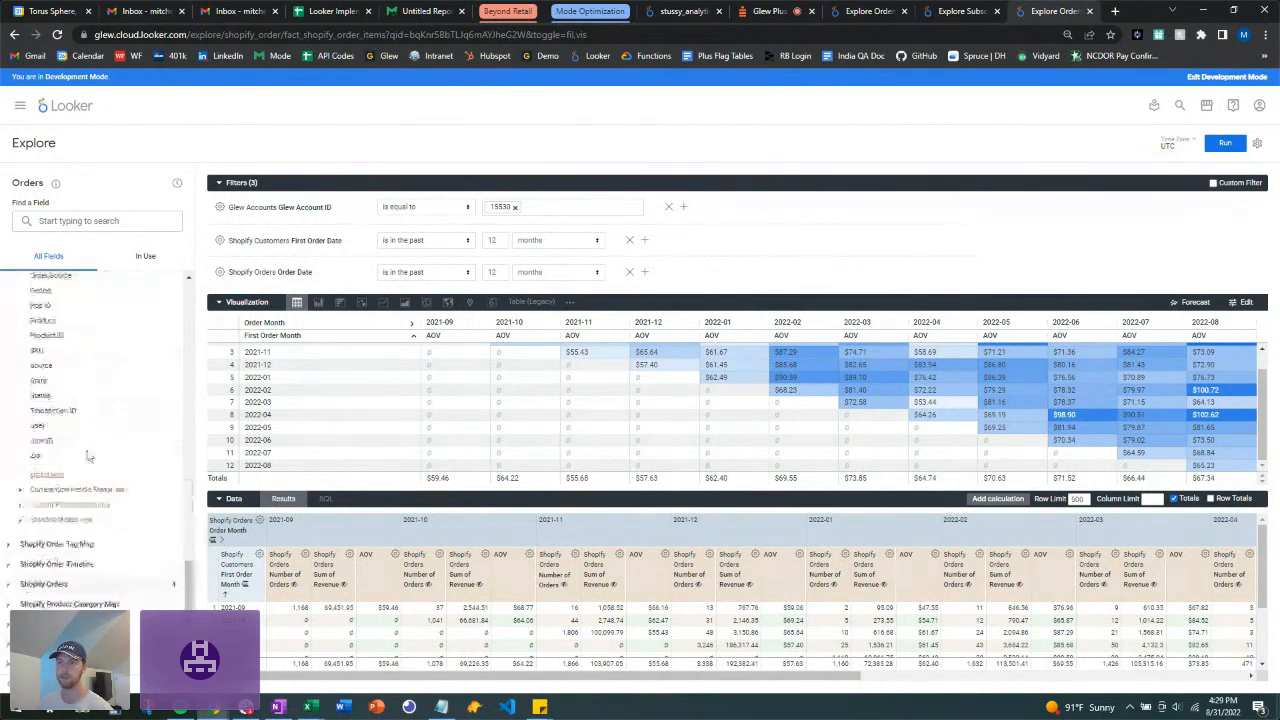
scroll(64, 487, "up", 3)
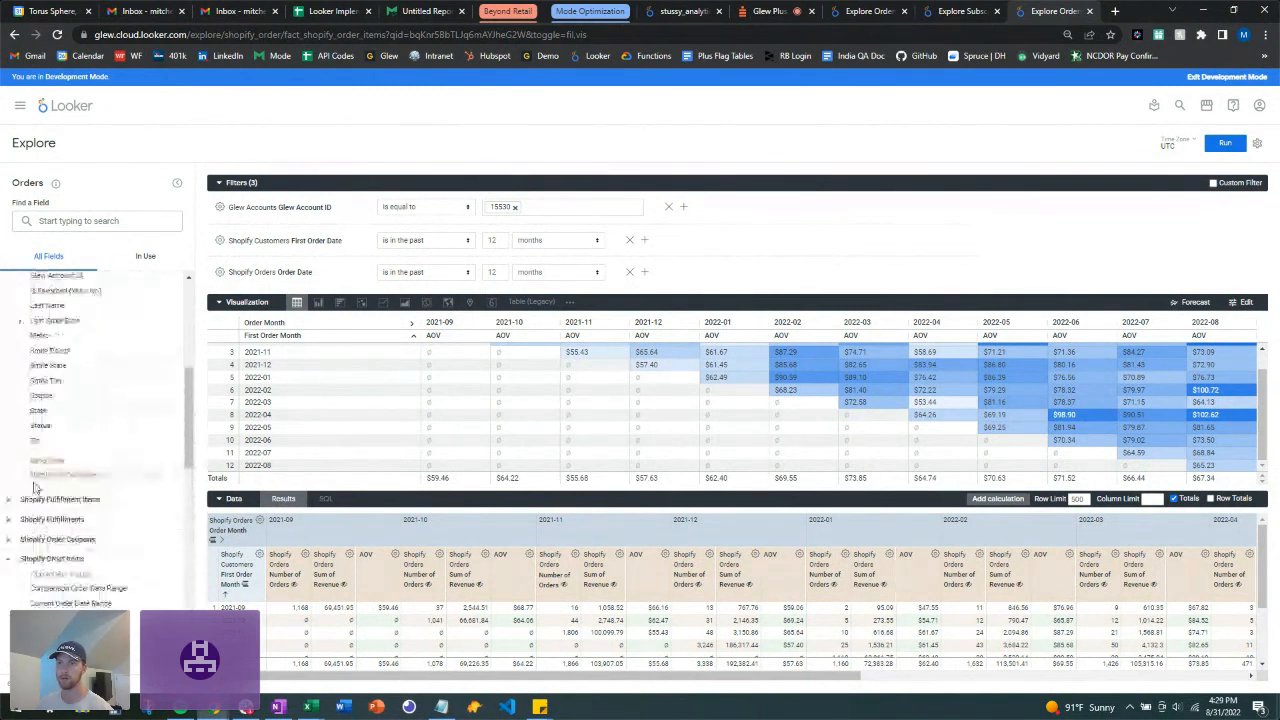
left_click(10, 562)
scroll(55, 477, "up", 5)
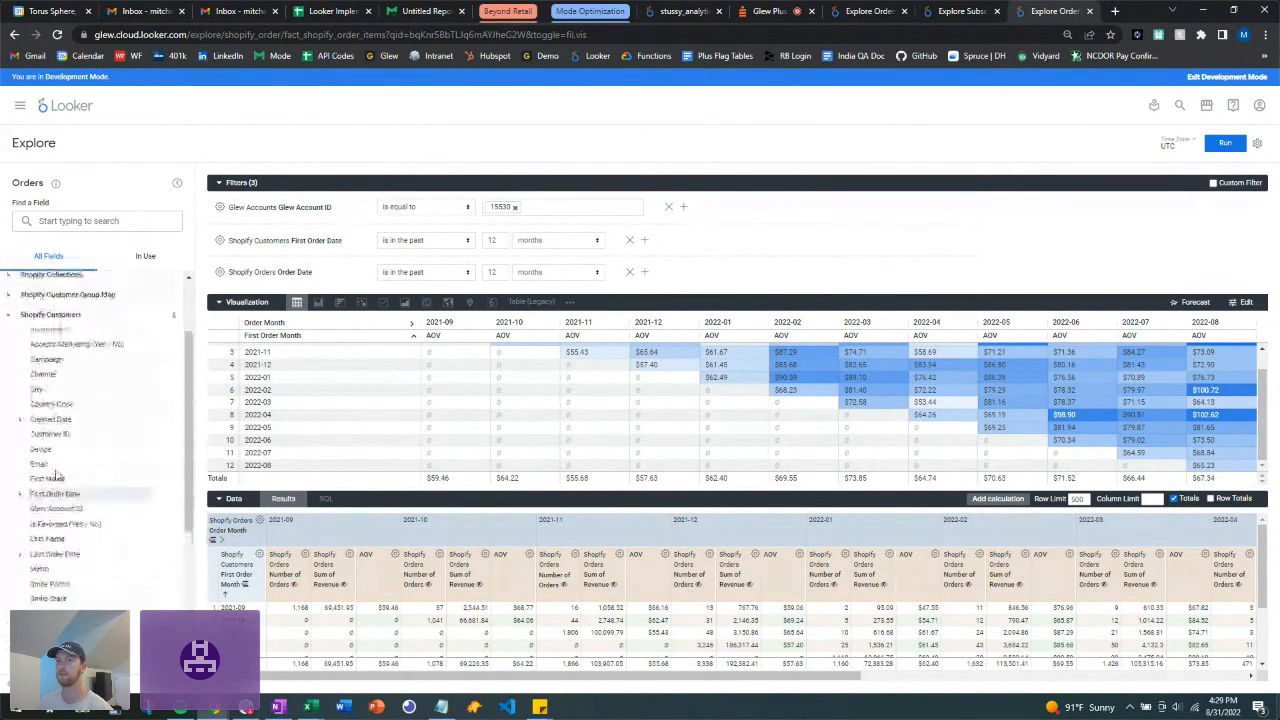
left_click(10, 415)
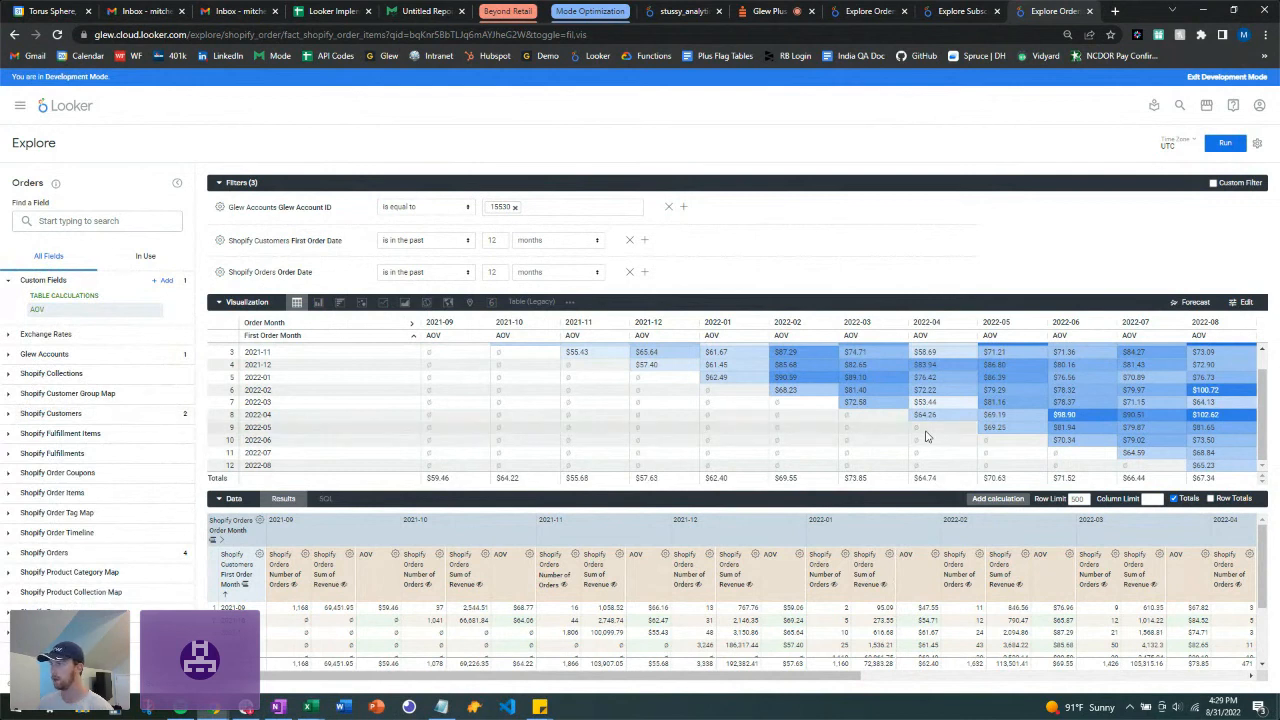
scroll(926, 437, "up", 2)
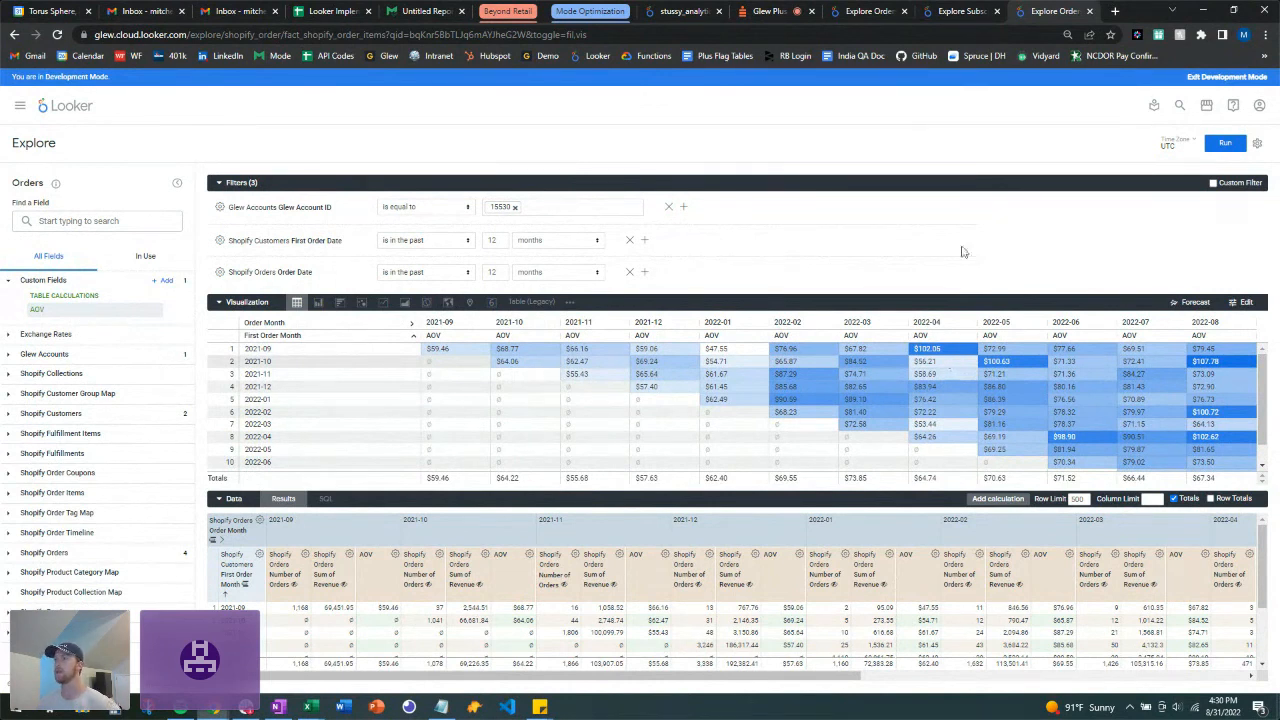
Step: Move from the Subscriptions explore to the second Orders explore with the LTV cohort table
left_click(955, 12)
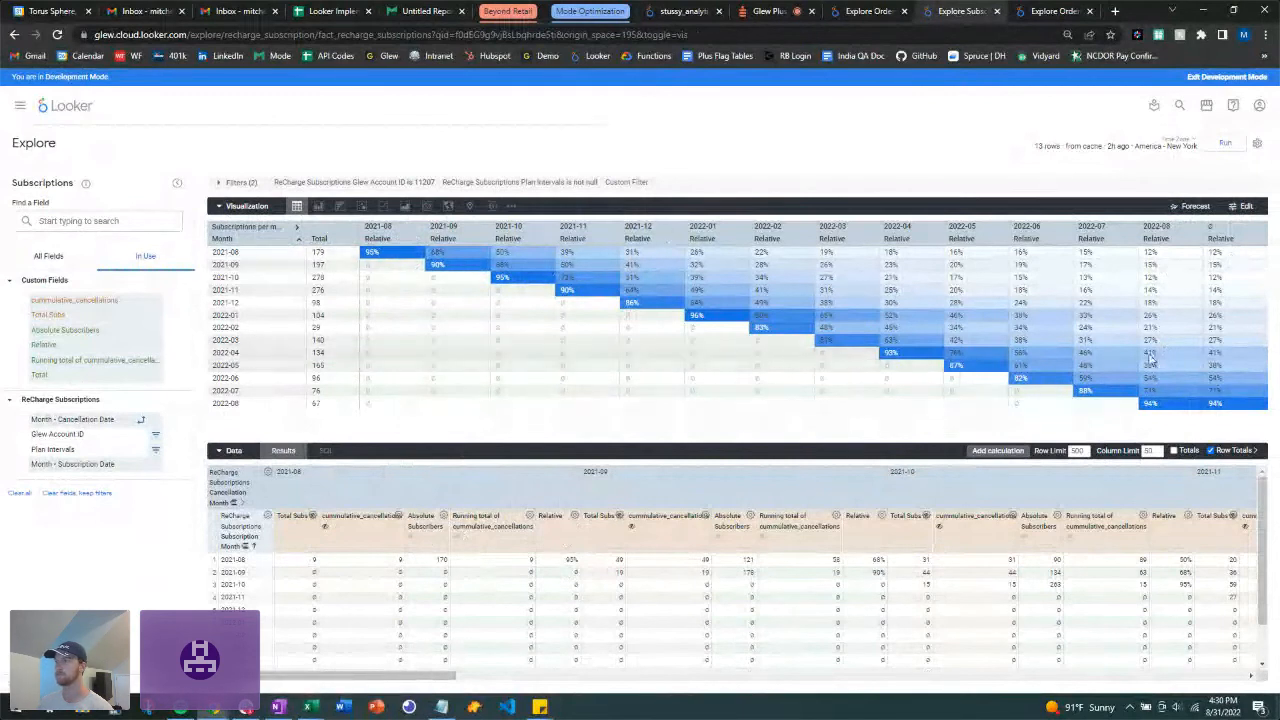
left_click(860, 12)
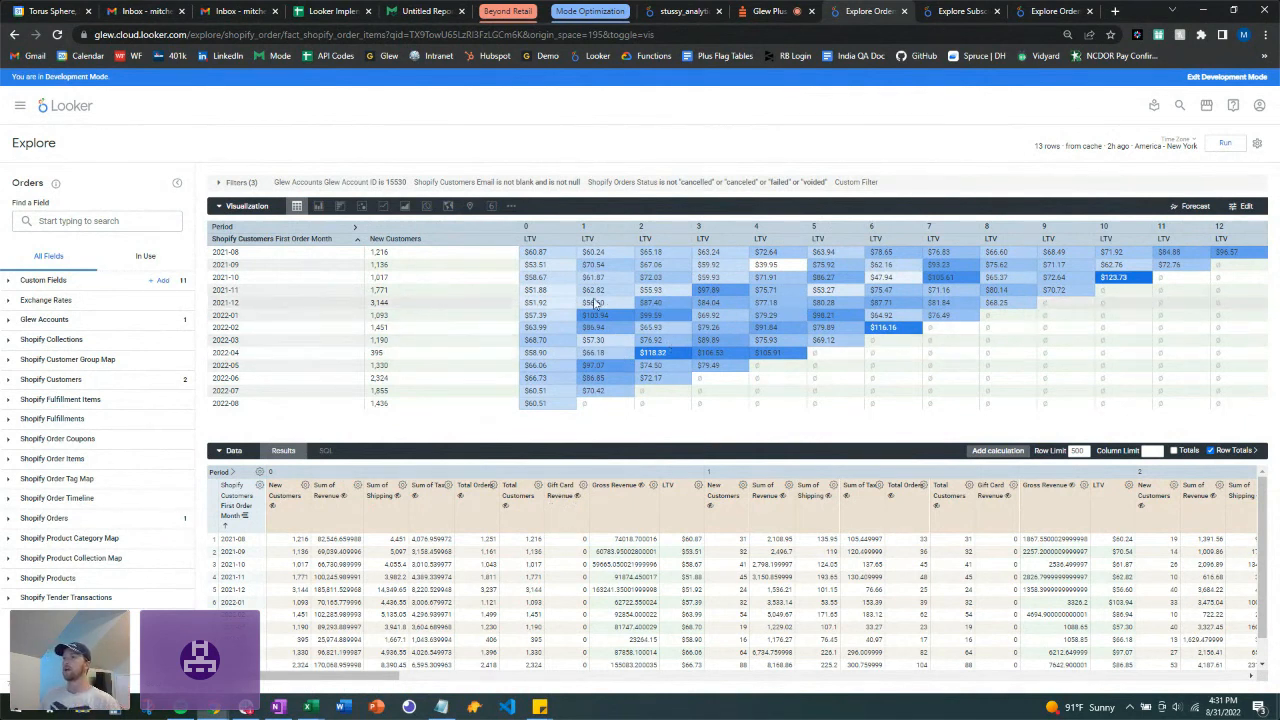
Step: Return to the Subscriptions explore's heat-mapped relative retention cohort grid
left_click(950, 11)
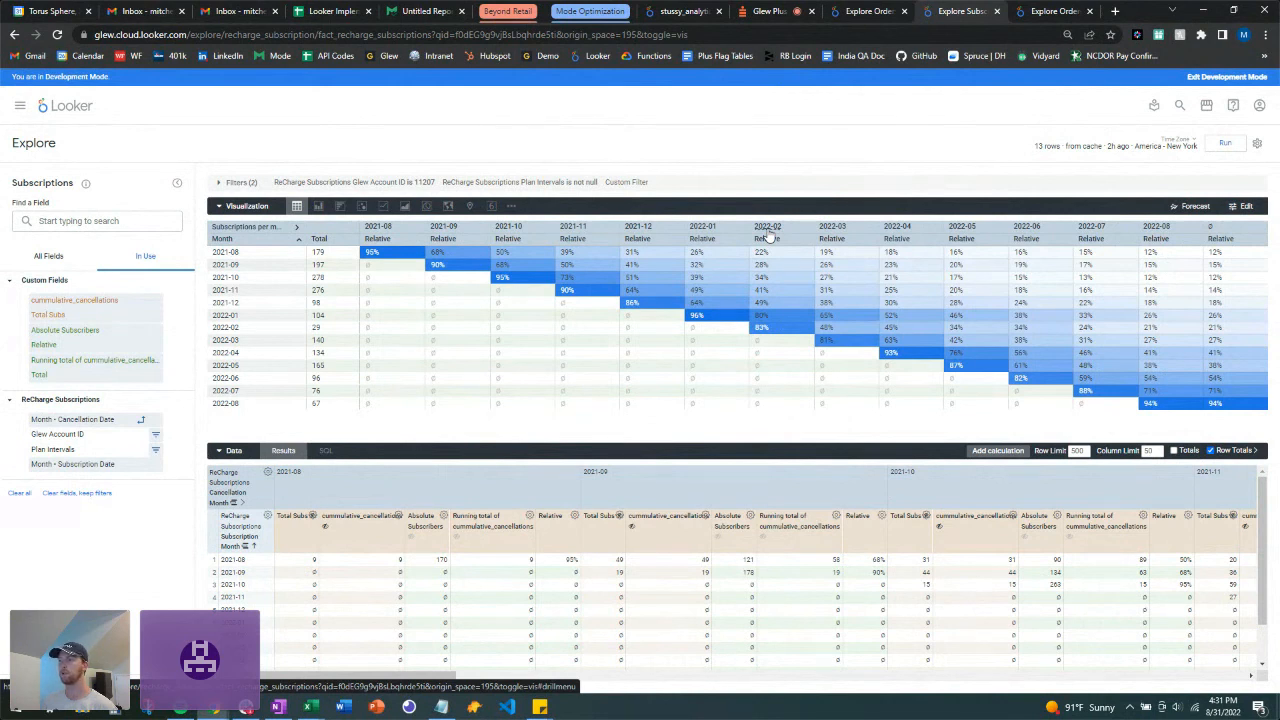
Step: Review the table visualization's Formatting settings, then go back to the AOV cohort Orders explore
left_click(1246, 208)
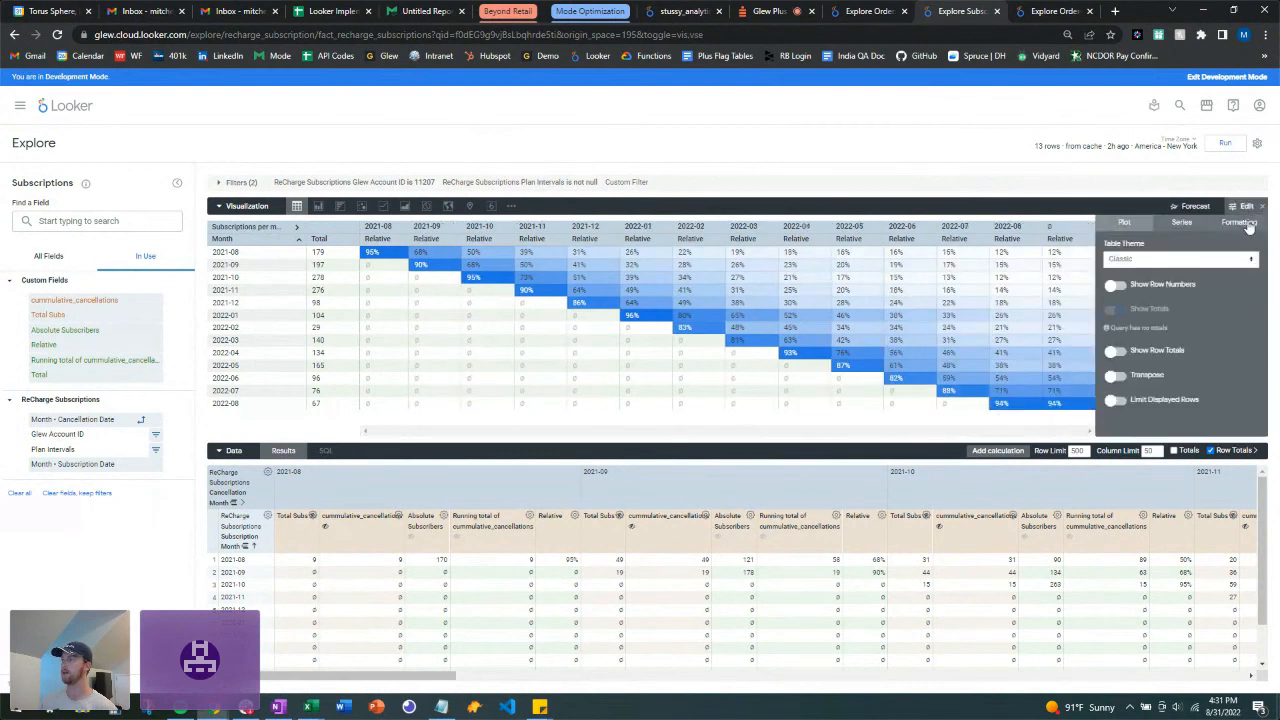
left_click(1239, 222)
scroll(1170, 355, "down", 4)
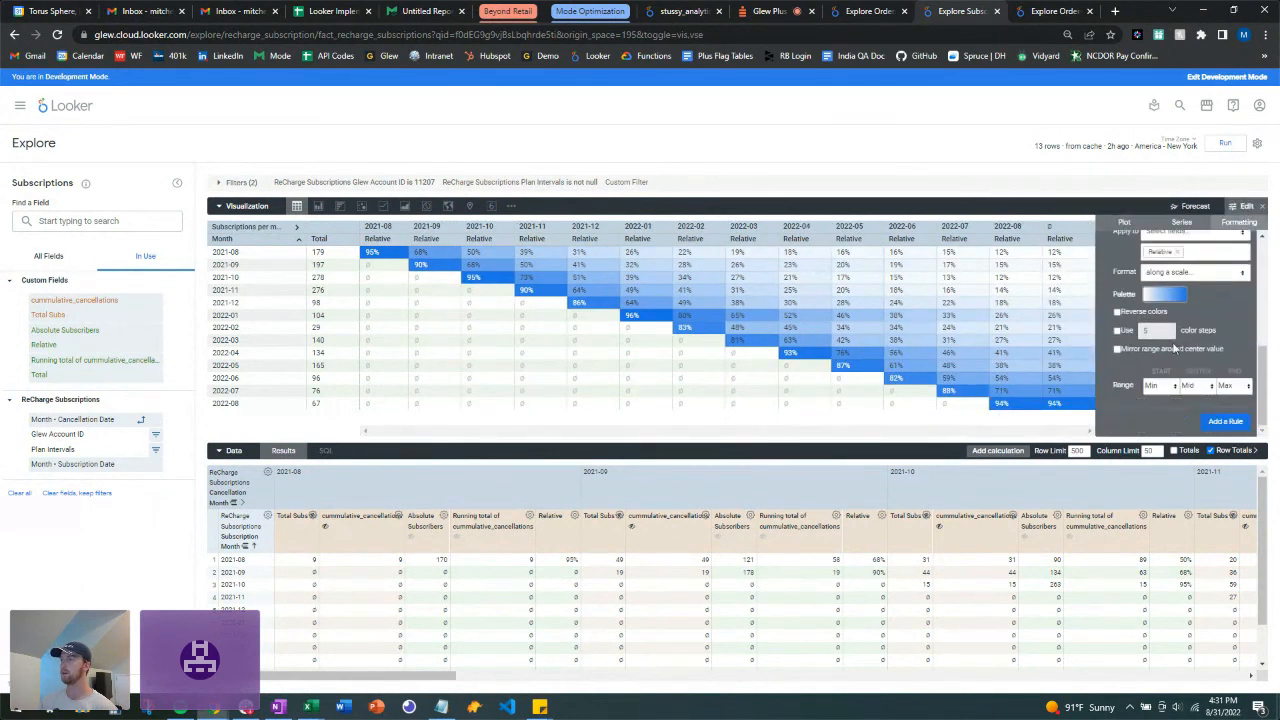
scroll(1170, 355, "up", 4)
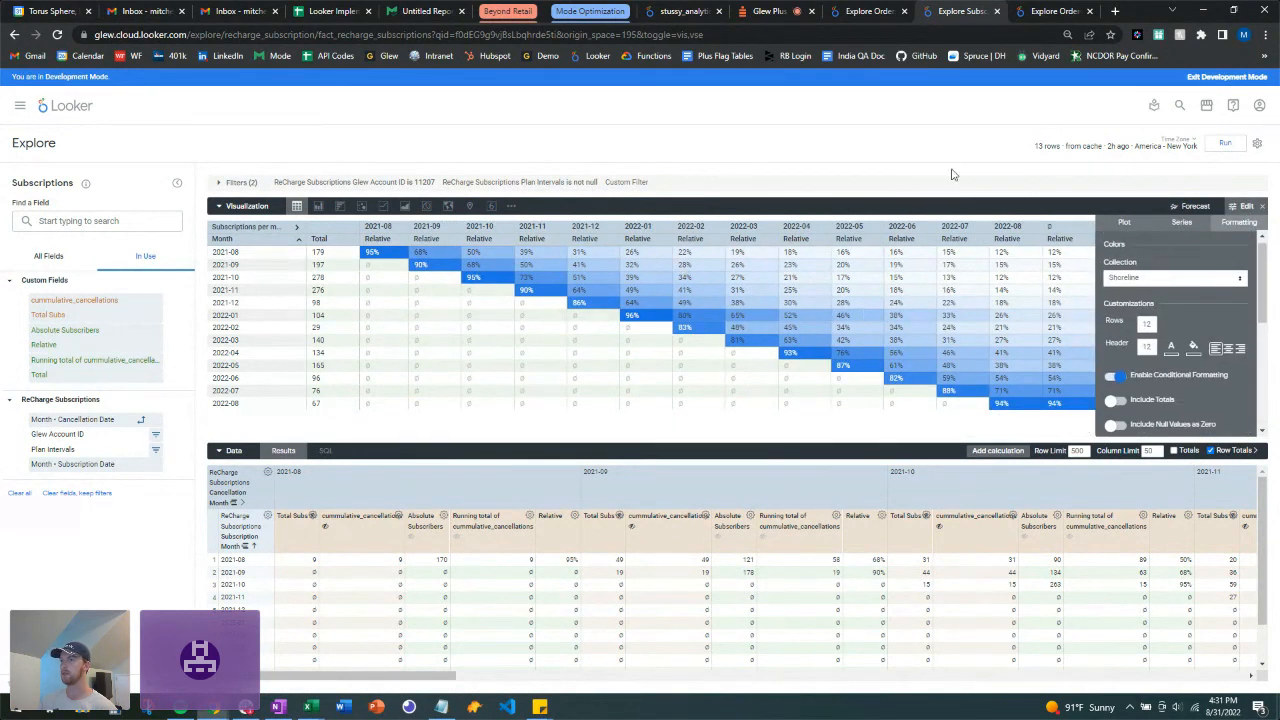
left_click(1263, 208)
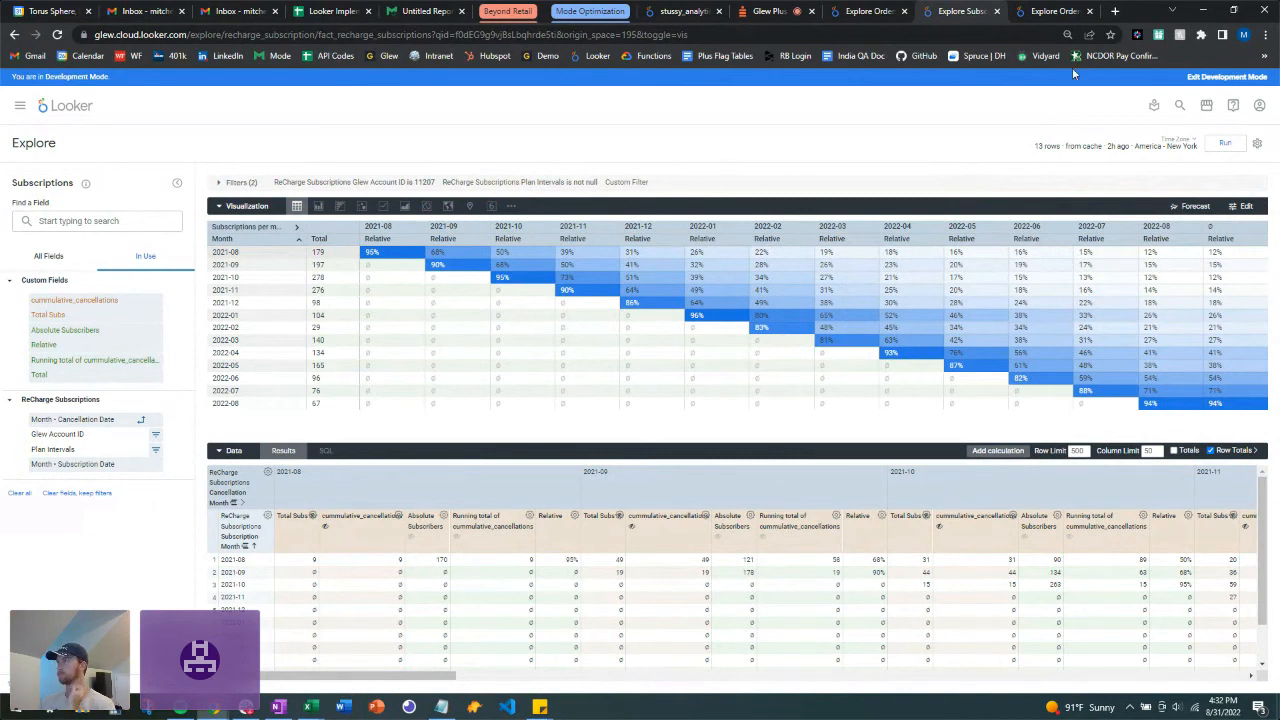
left_click(1055, 12)
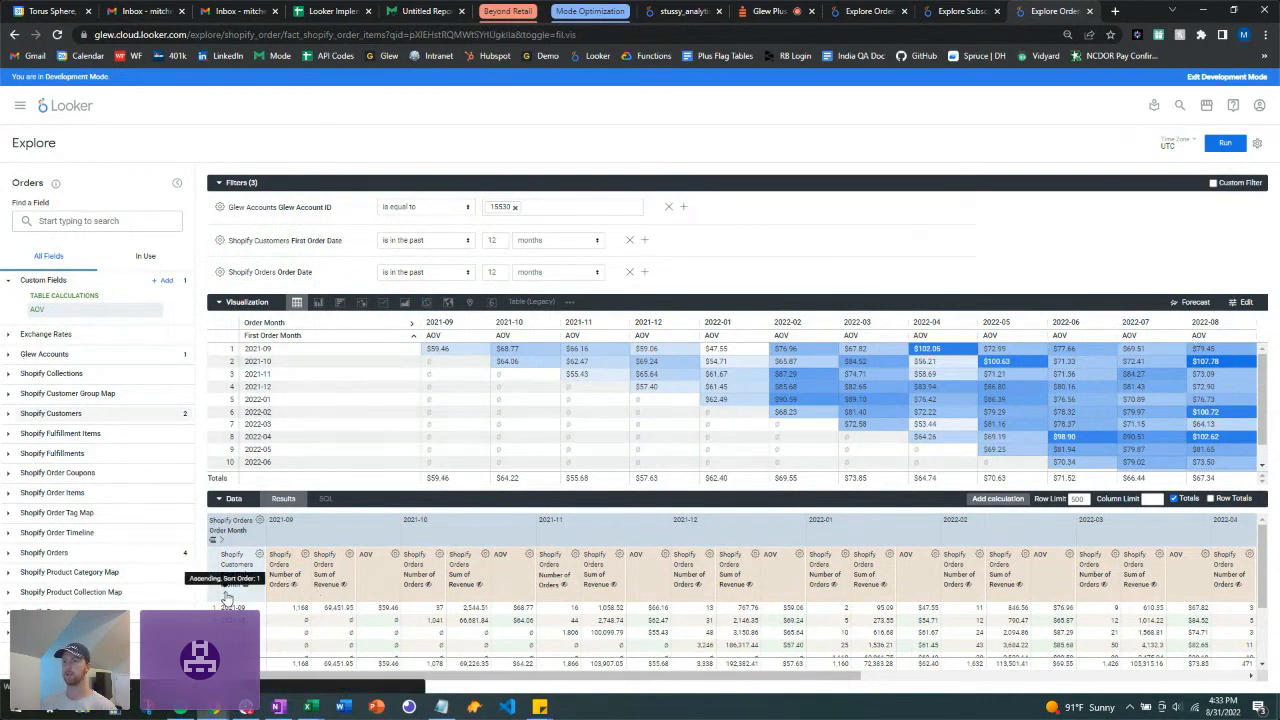
left_click(227, 597)
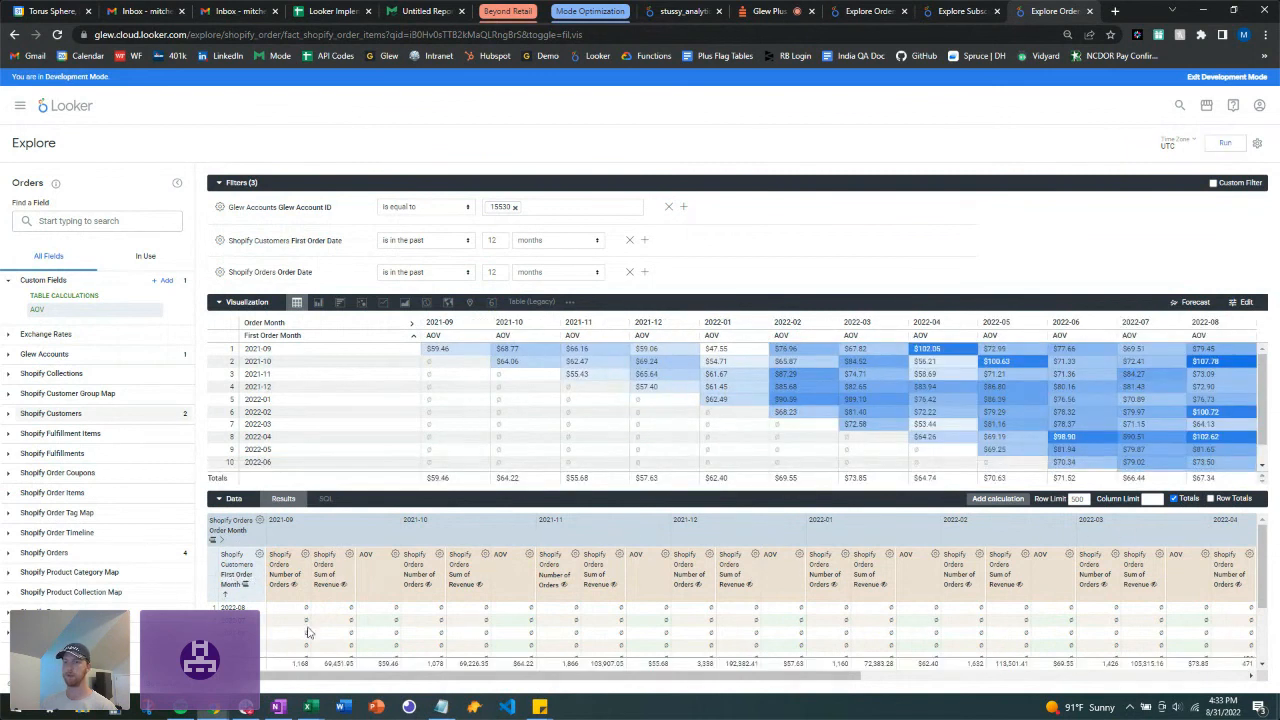
left_click(228, 592)
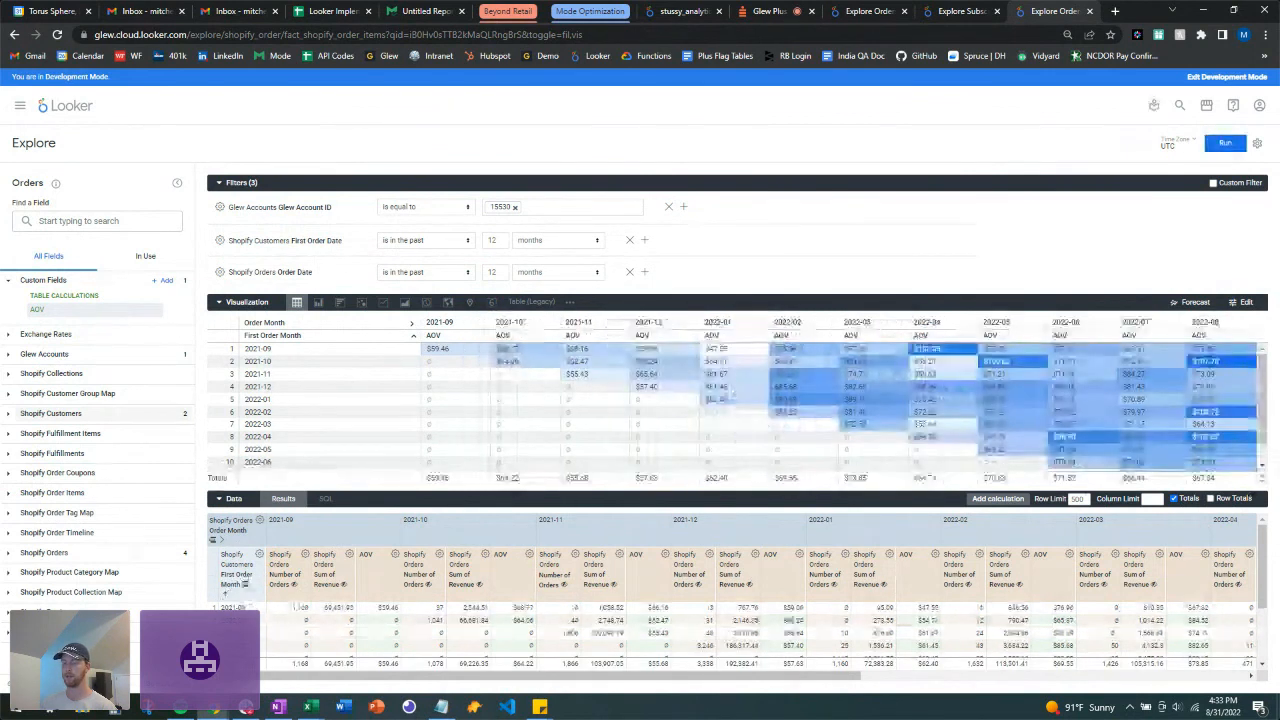
left_click(224, 545)
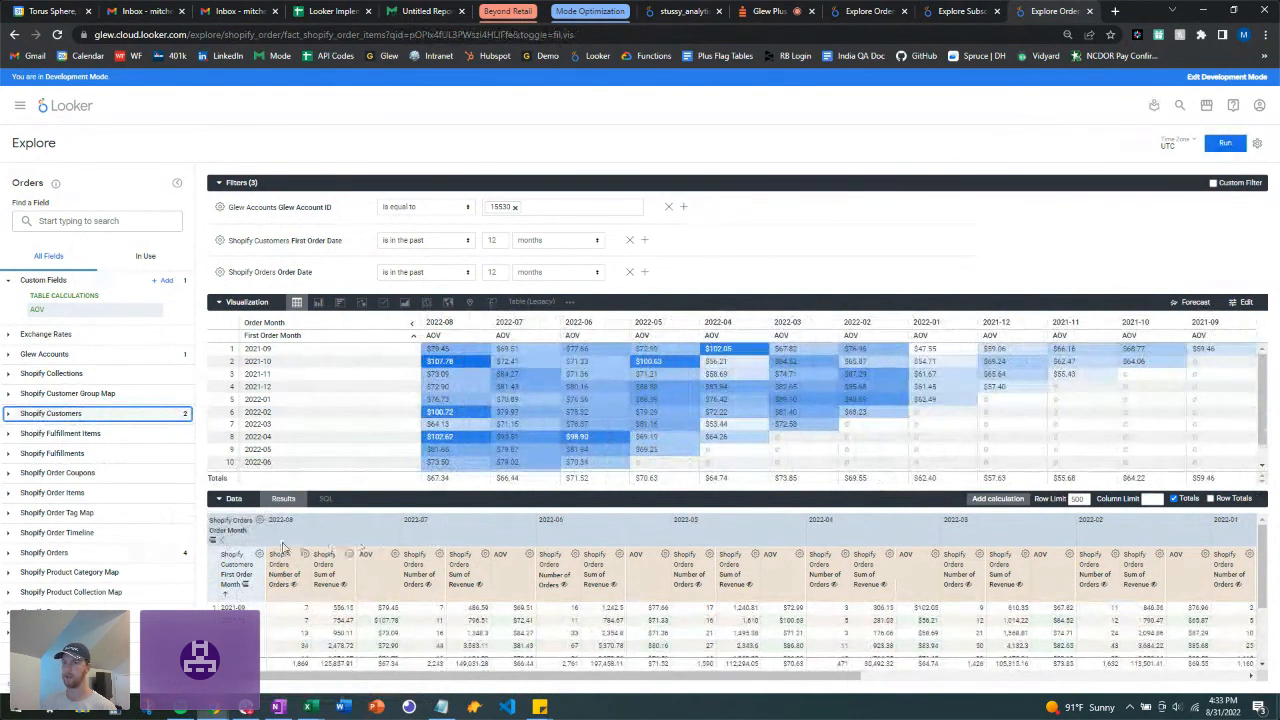
left_click(224, 543)
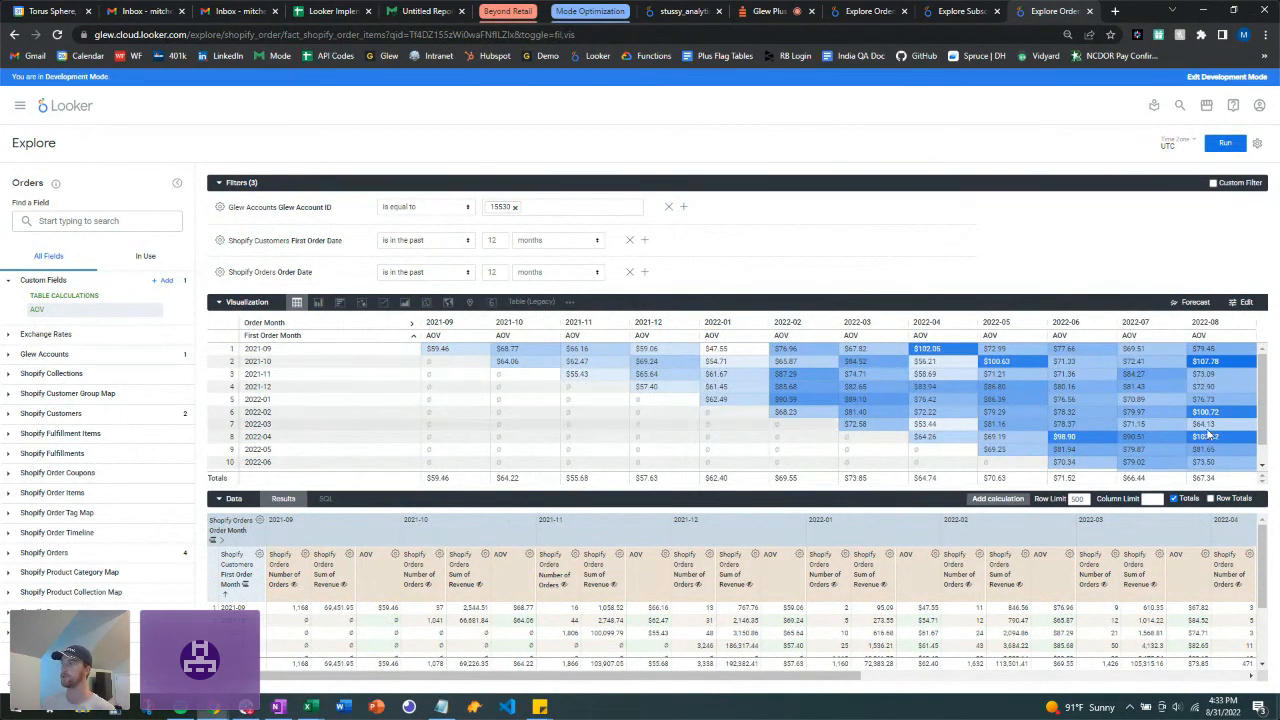
scroll(1195, 433, "down", 1)
scroll(1192, 435, "up", 1)
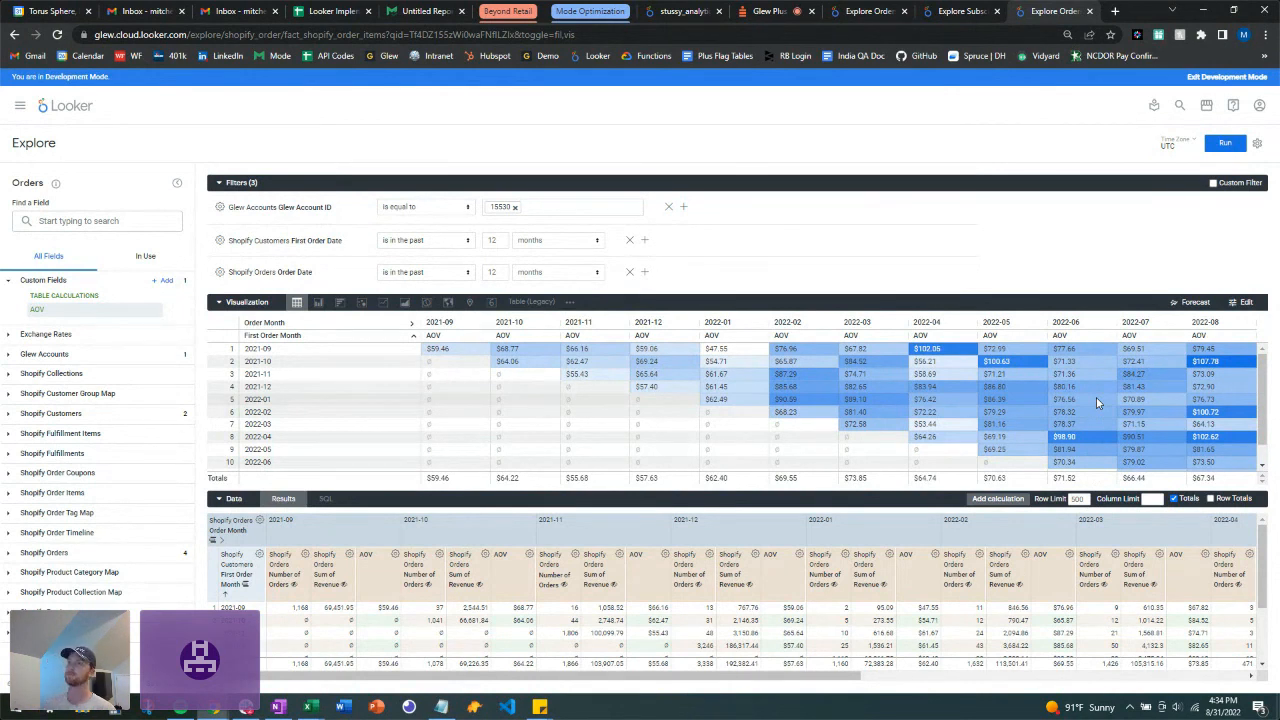
left_click(384, 310)
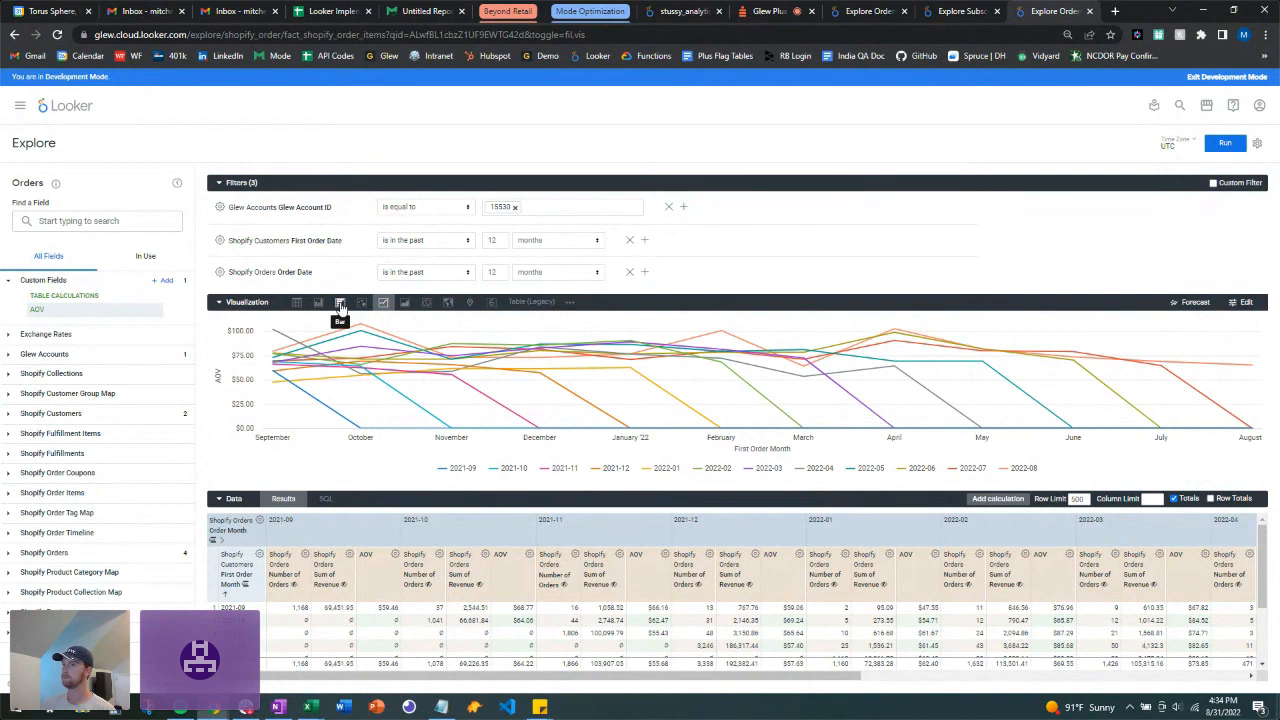
left_click(340, 307)
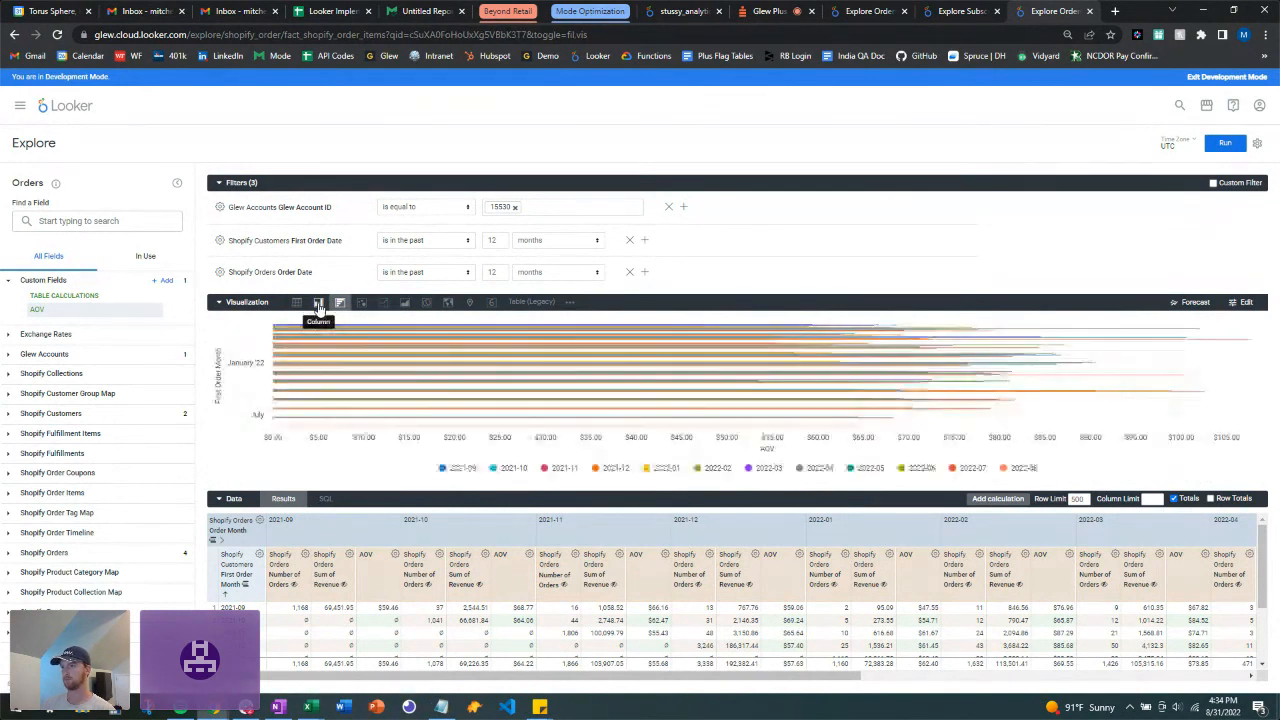
left_click(318, 304)
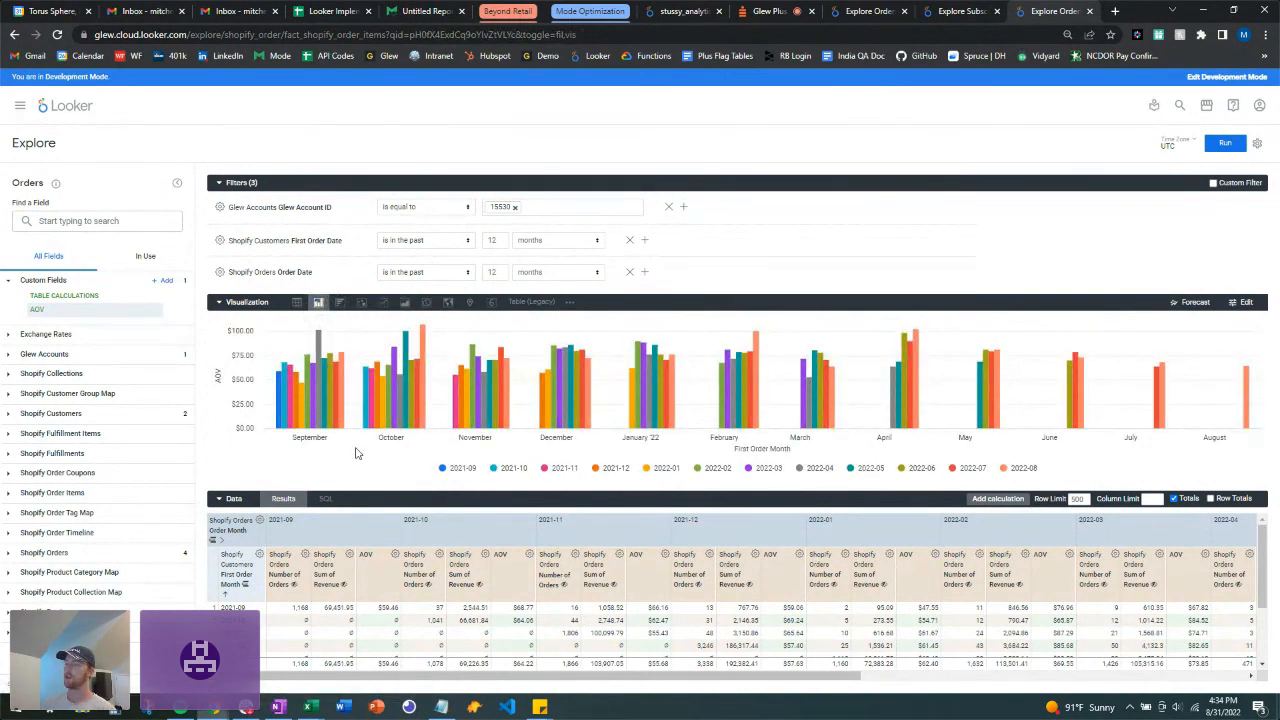
scroll(712, 590, "down", 2)
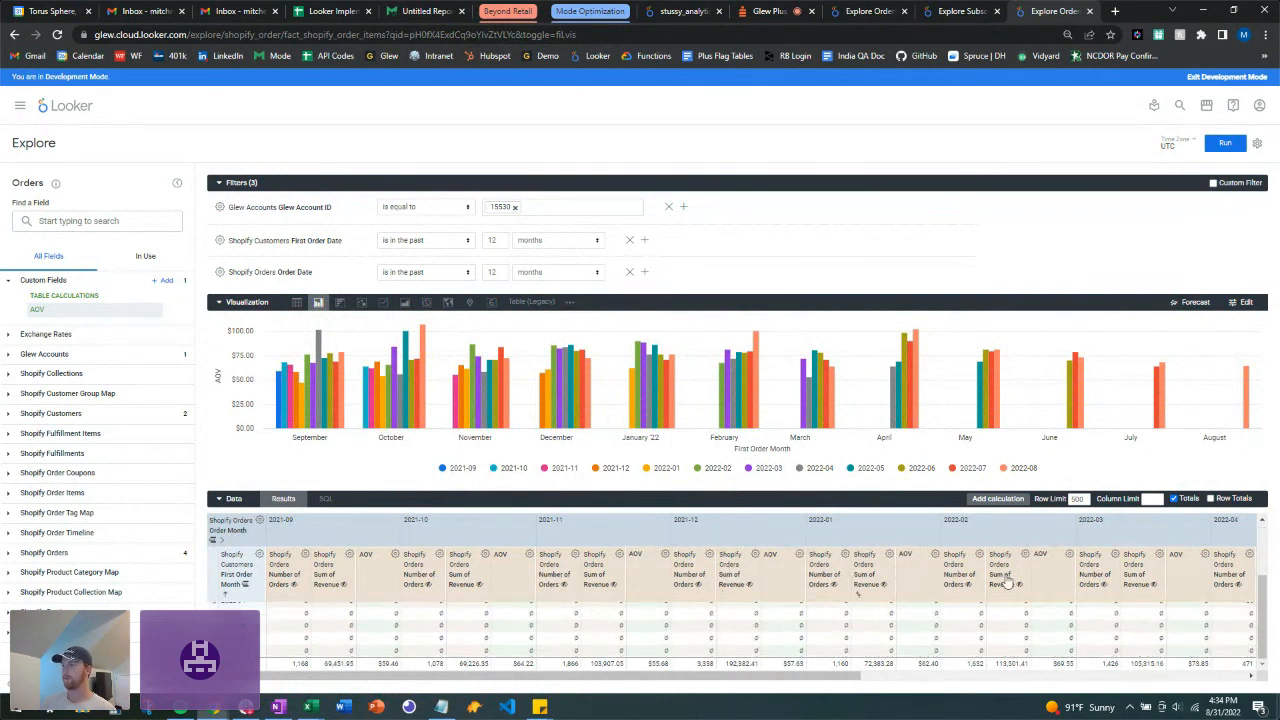
scroll(748, 606, "up", 2)
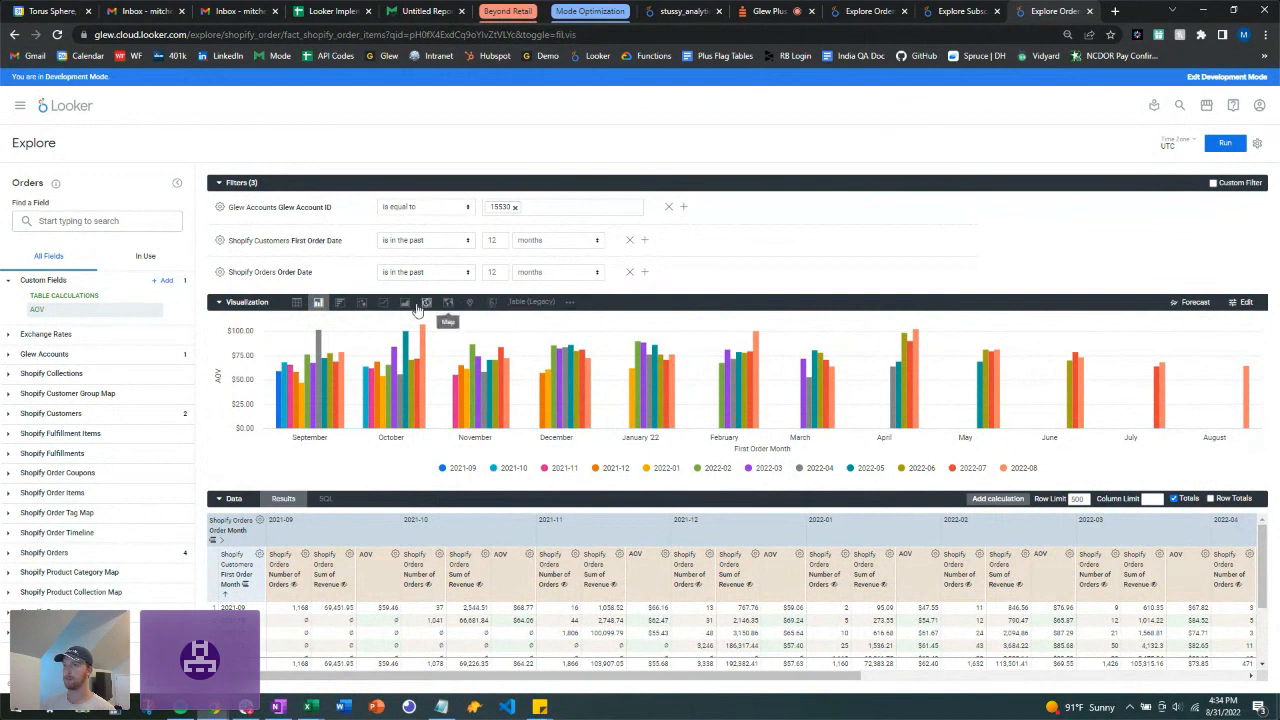
left_click(340, 302)
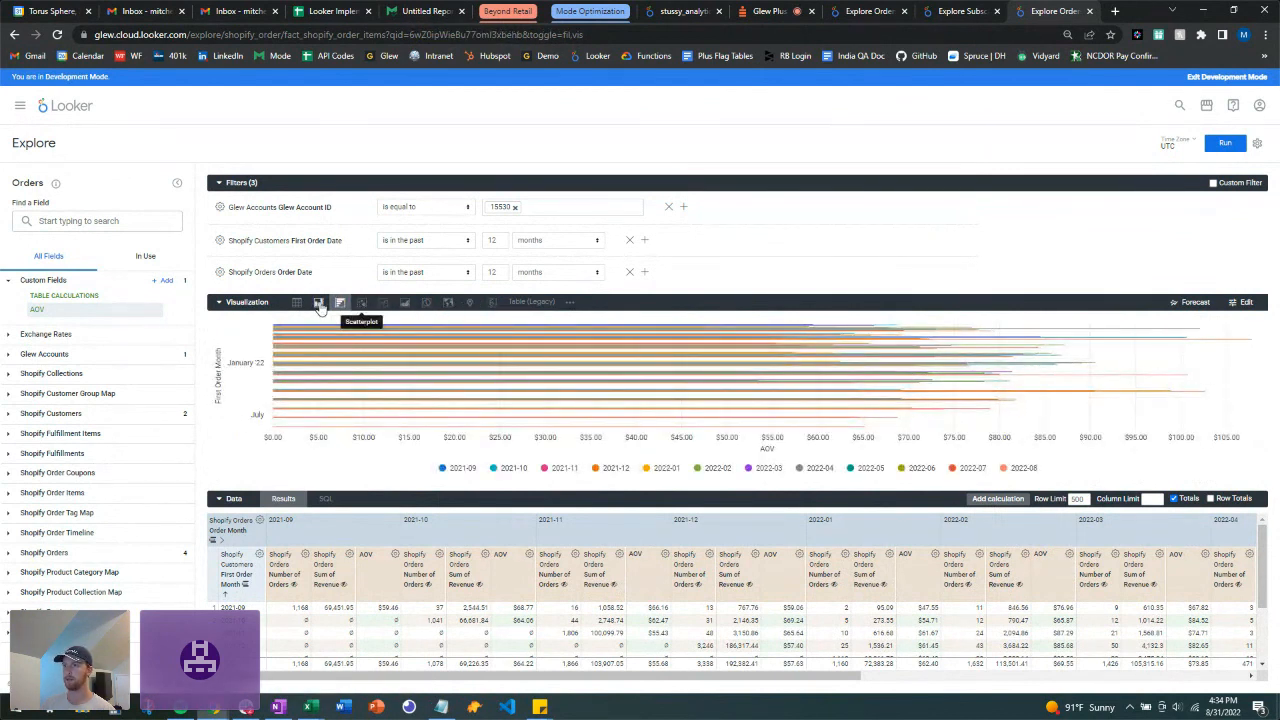
left_click(318, 303)
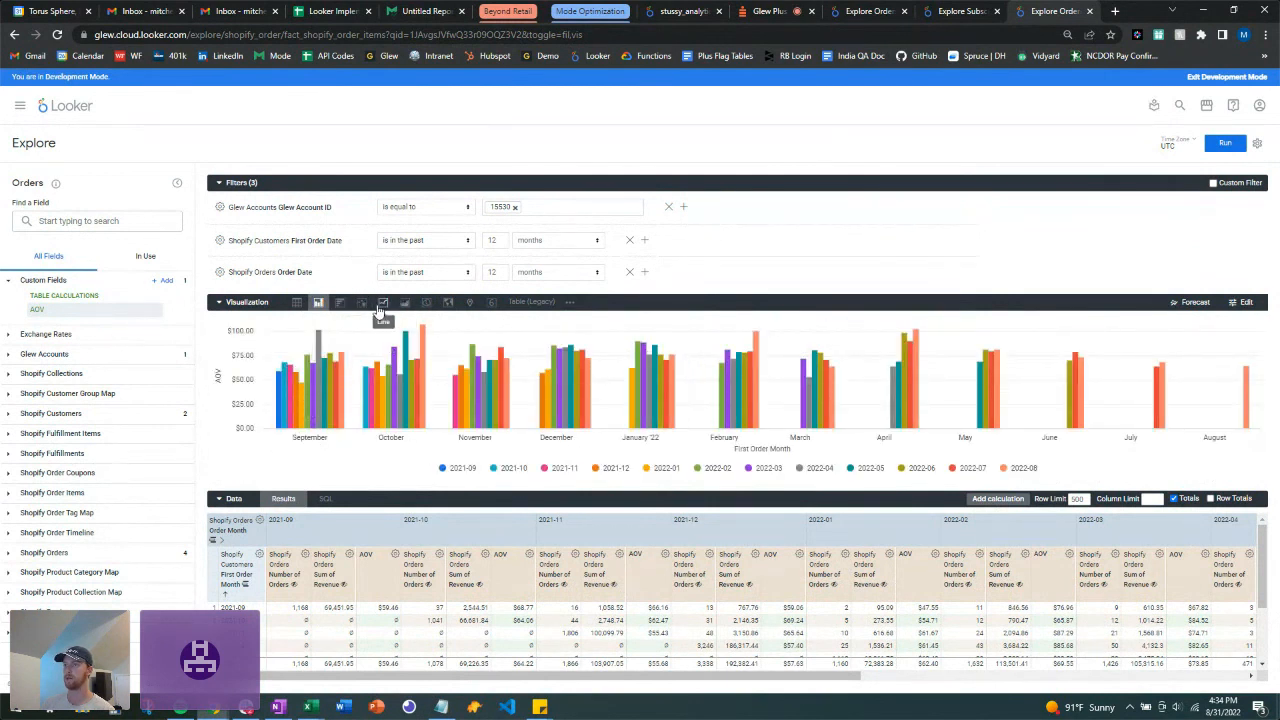
left_click(381, 311)
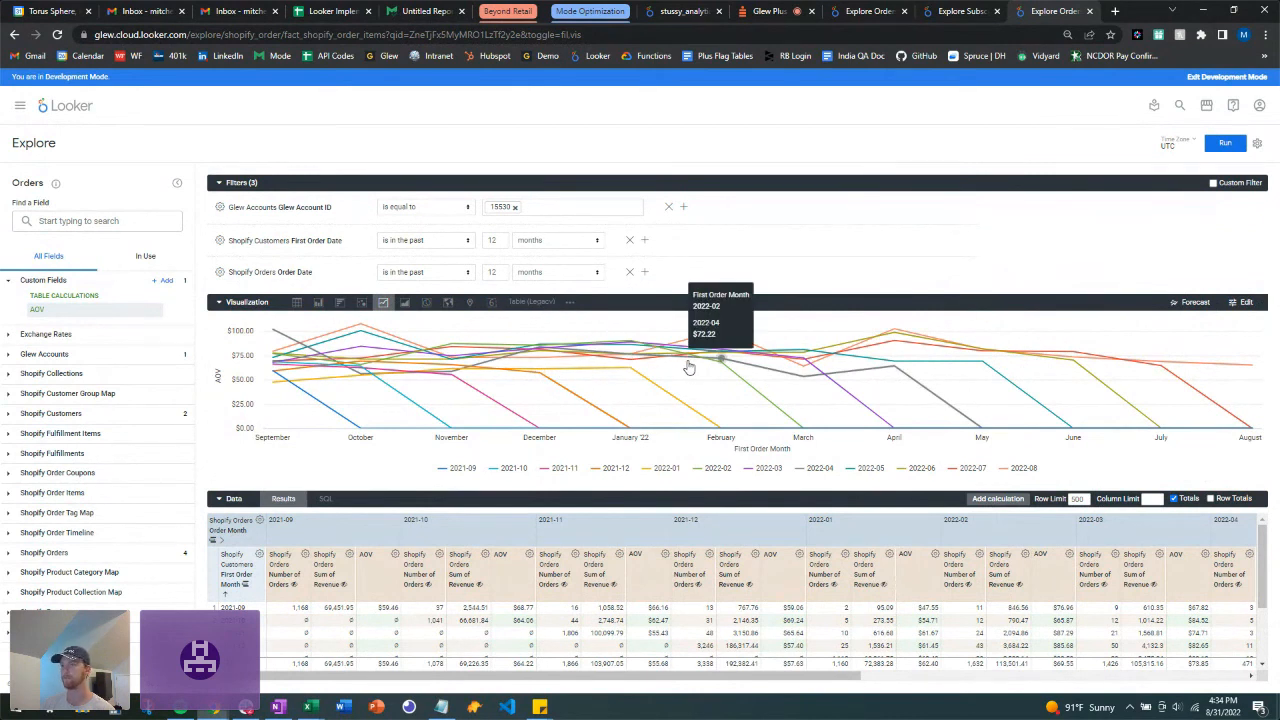
left_click(297, 304)
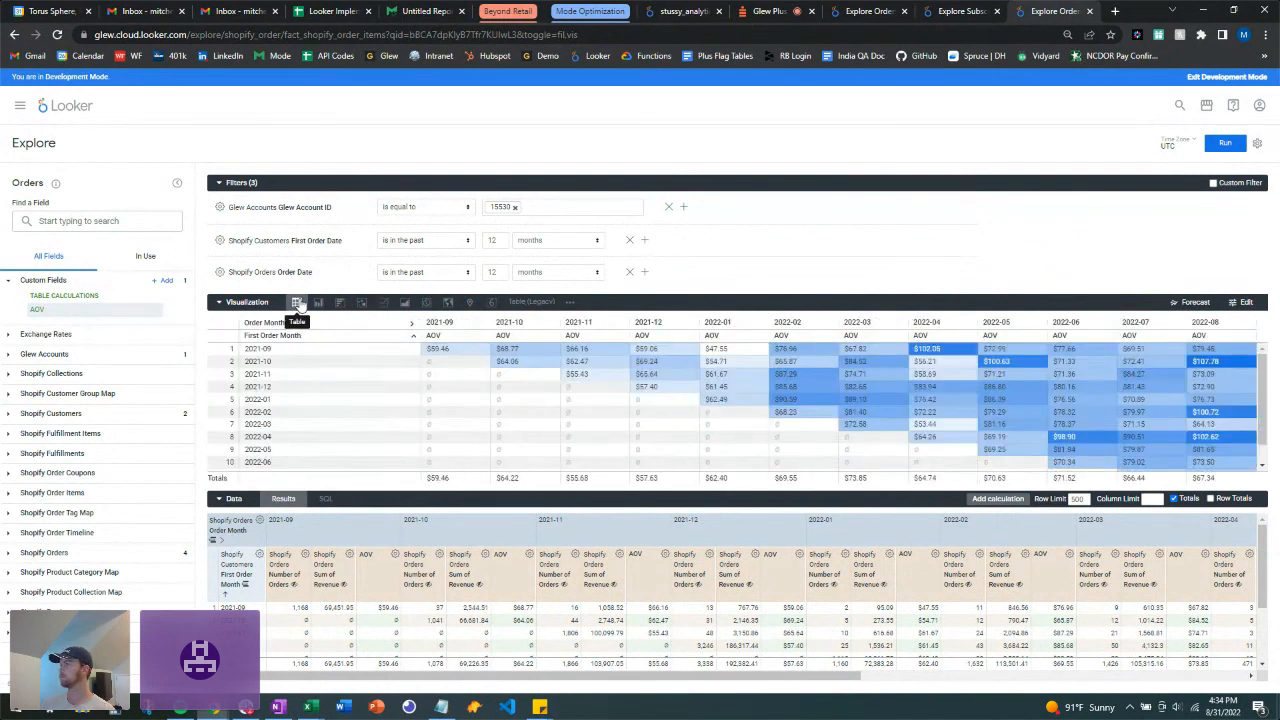
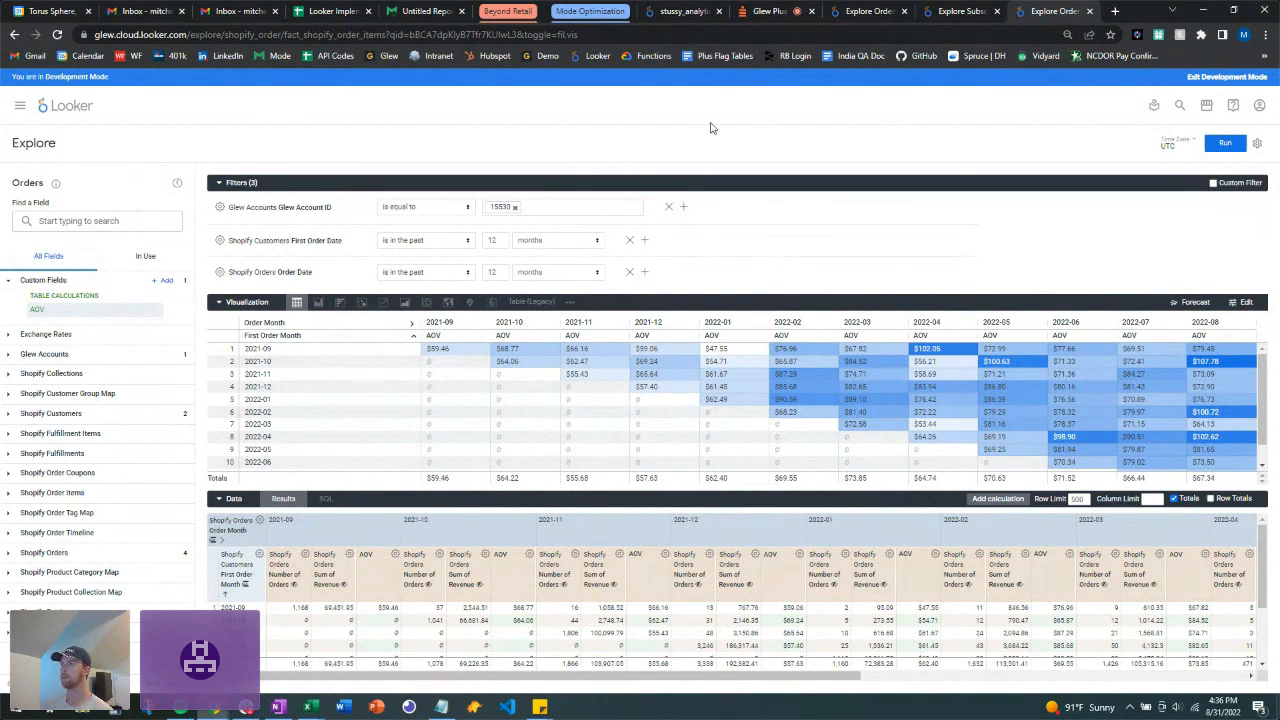
Step: Return to the Glew Plus Crowdcast webinar and dismiss the 'You are screensharing' notice to reveal the live share
left_click(757, 14)
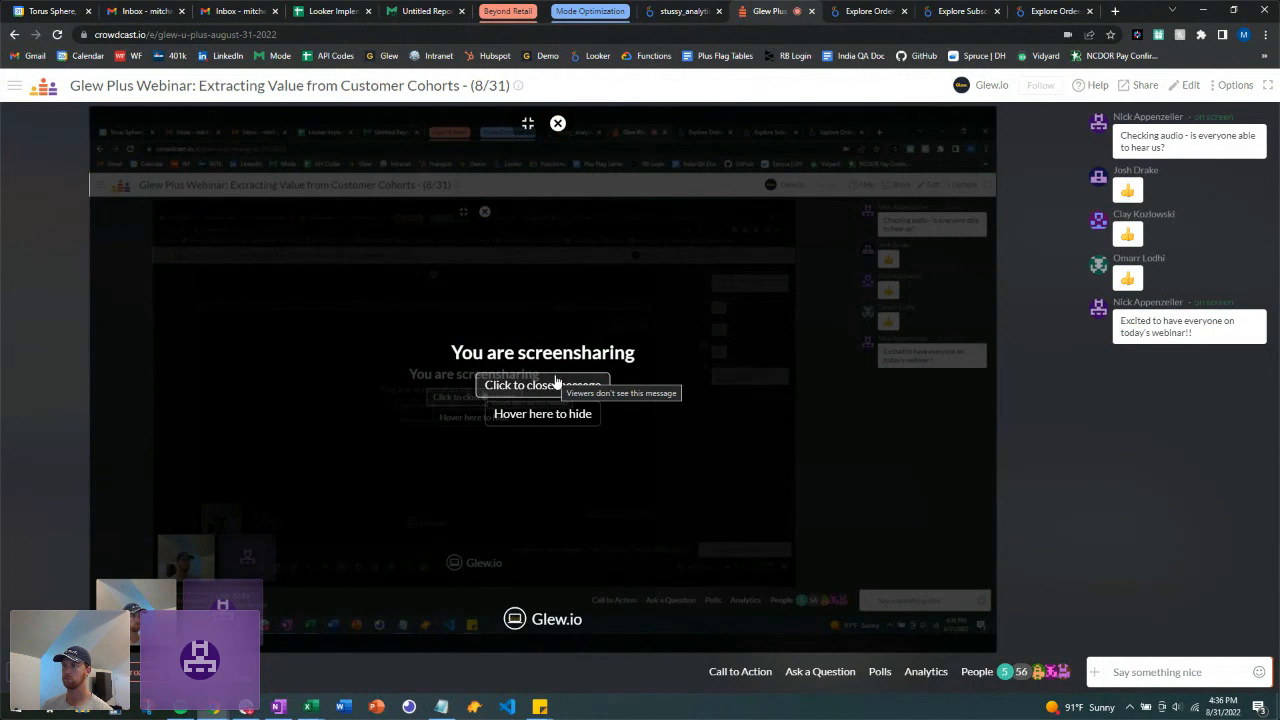
mouse_move(563, 424)
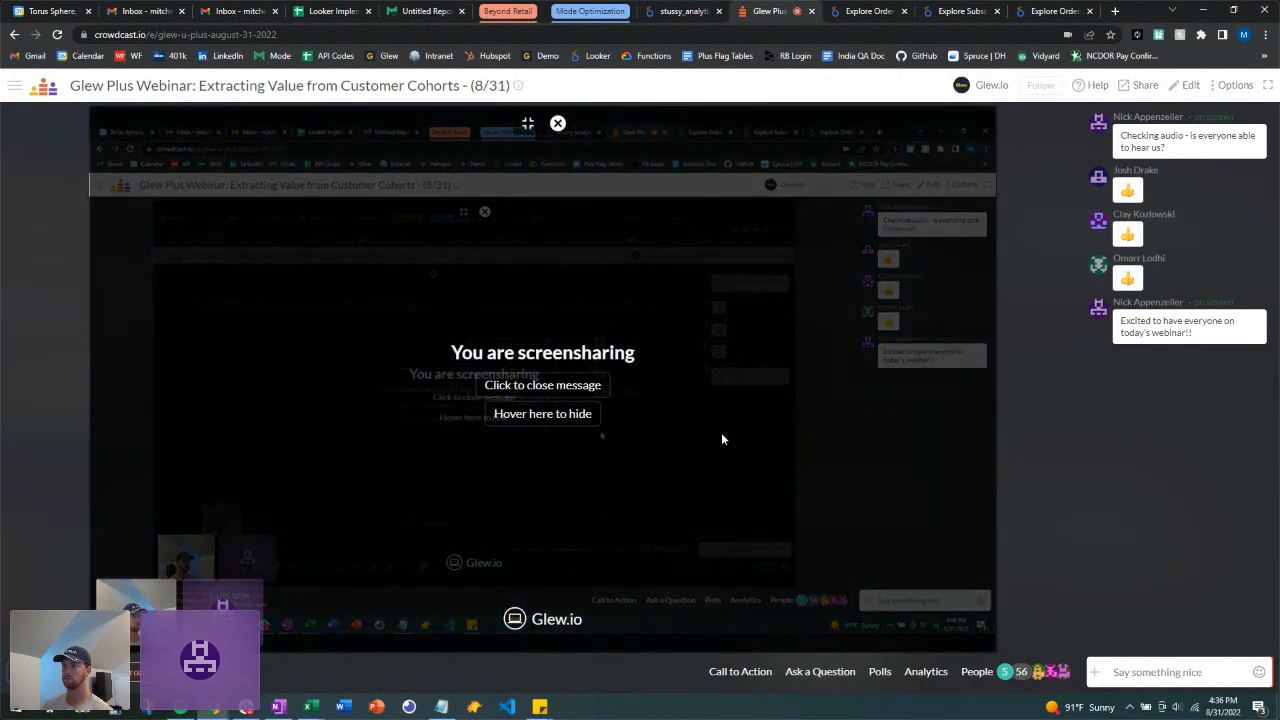
mouse_move(529, 621)
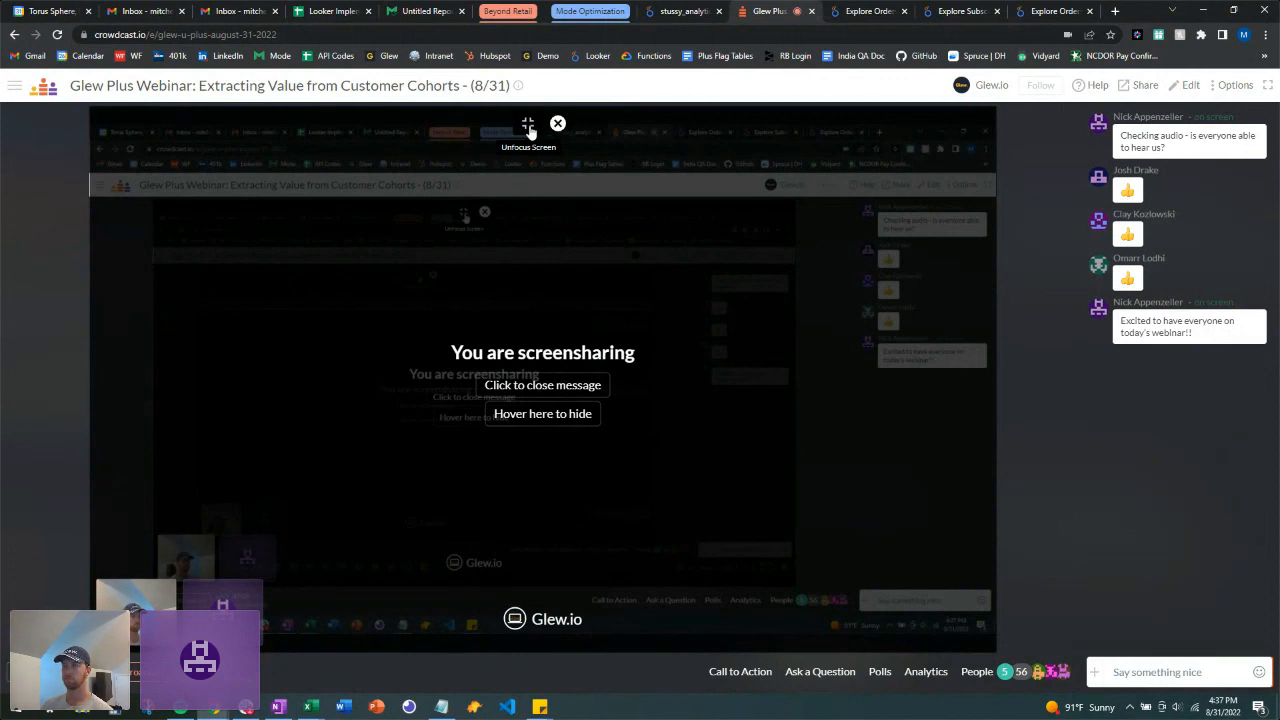
left_click(548, 388)
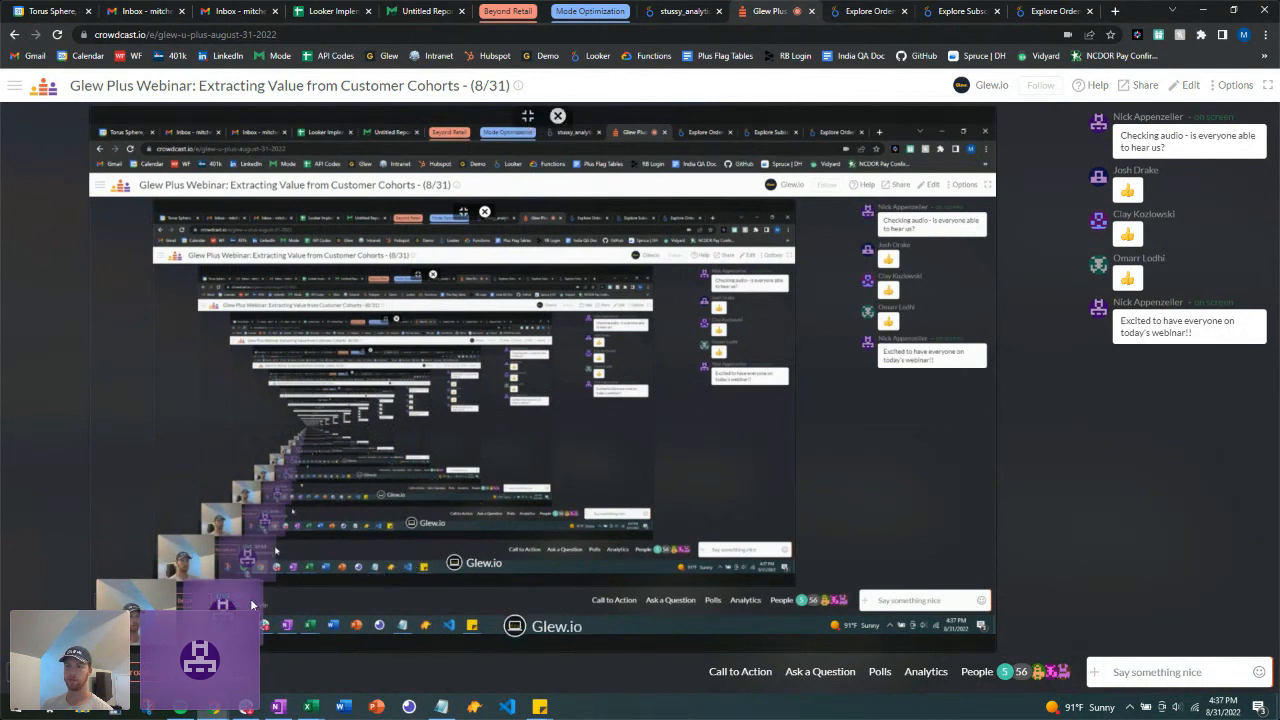
mouse_move(208, 607)
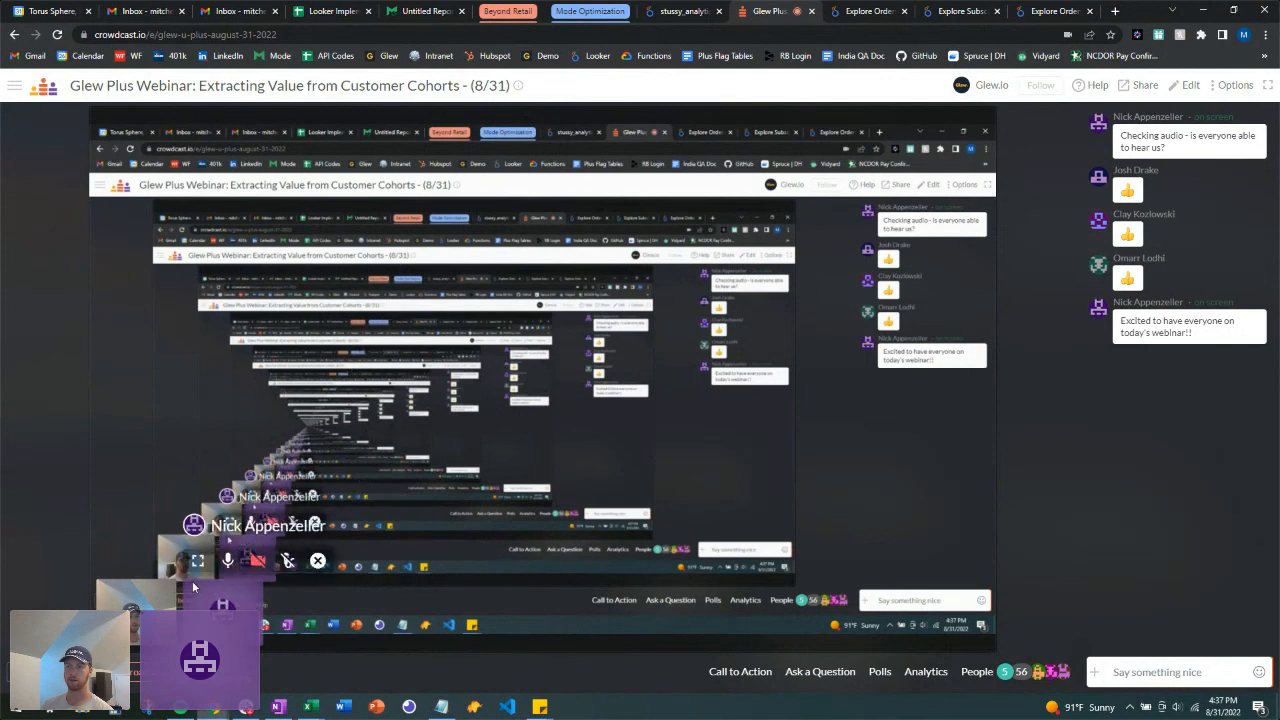